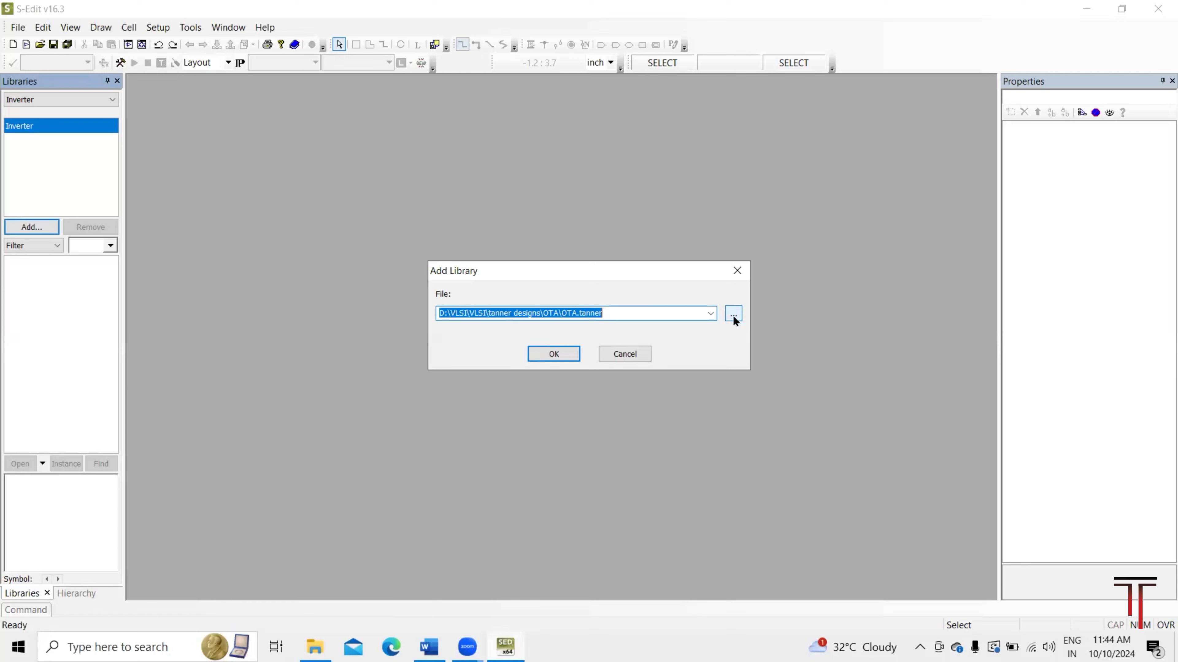
# Browse for a library file in the Process folder under D:\Tools\Tanner tools\Examples\Tanner Tools v16.3.
pyautogui.click(732, 314)
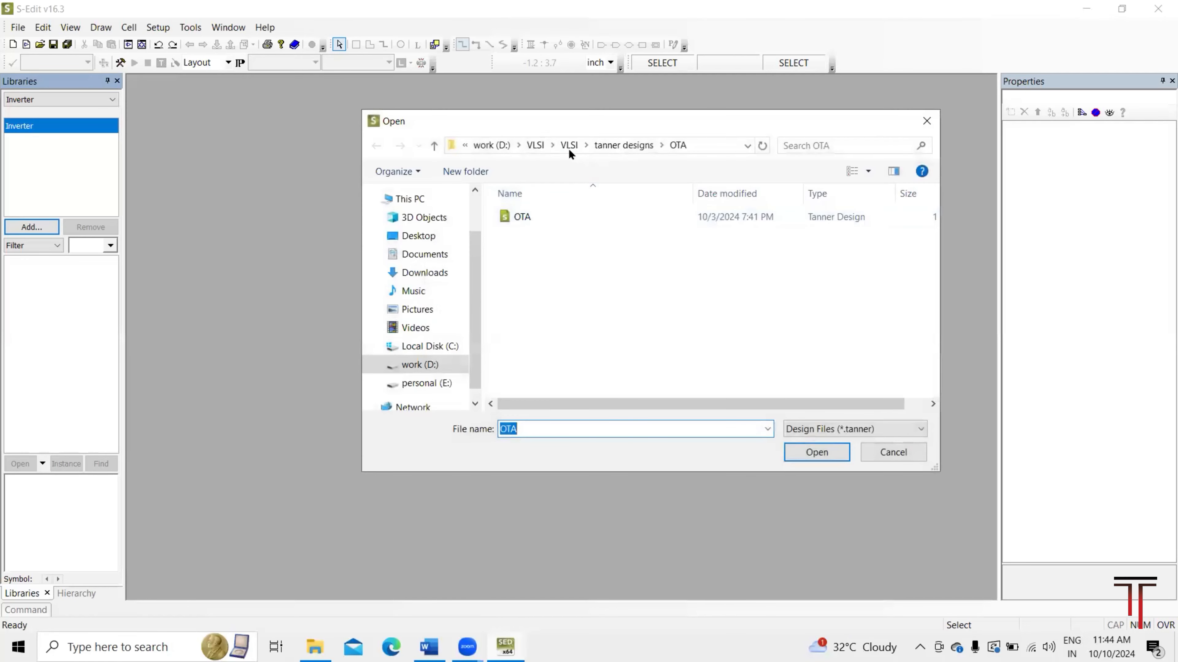
pyautogui.click(535, 146)
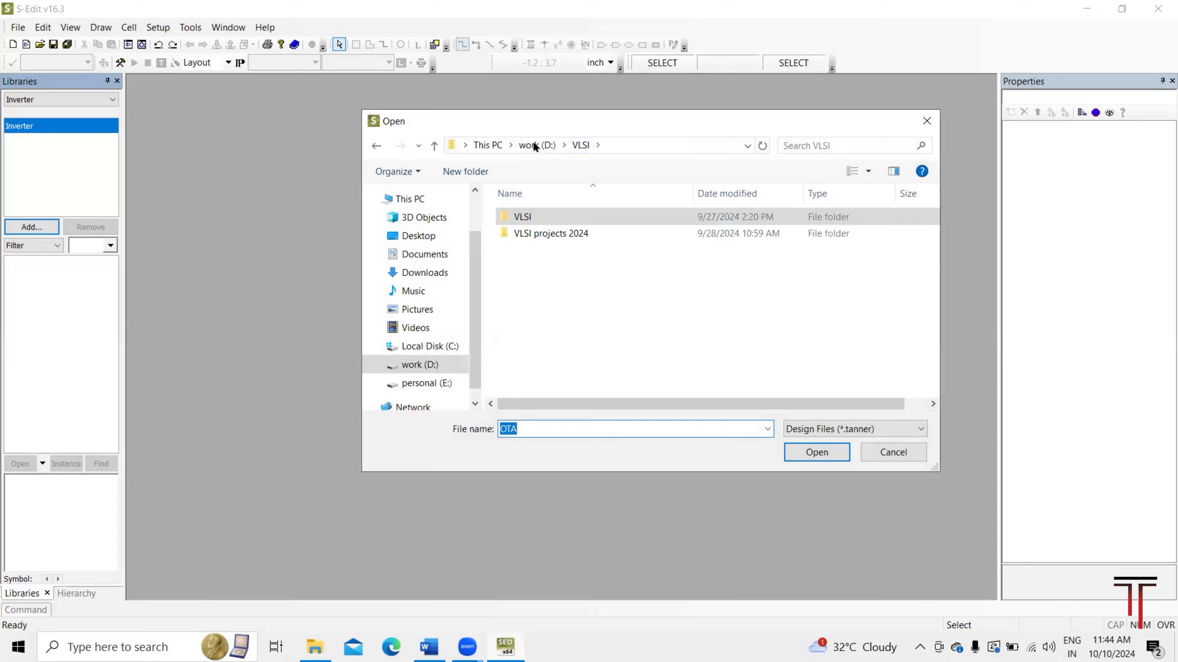
pyautogui.click(535, 145)
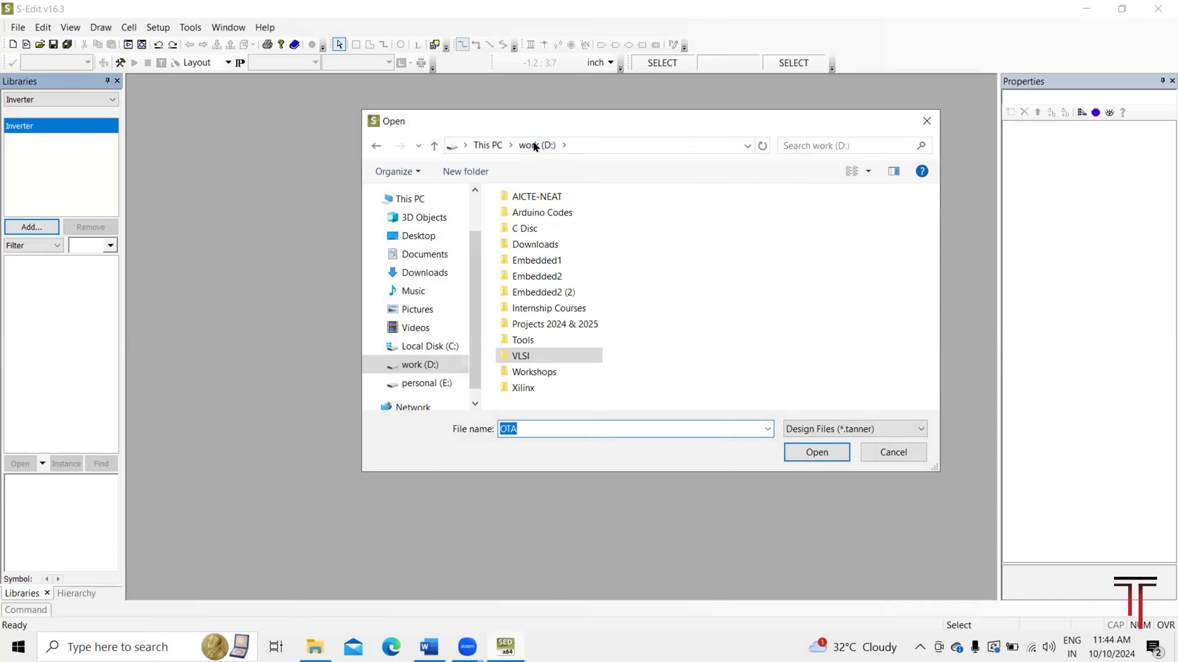
pyautogui.doubleClick(522, 340)
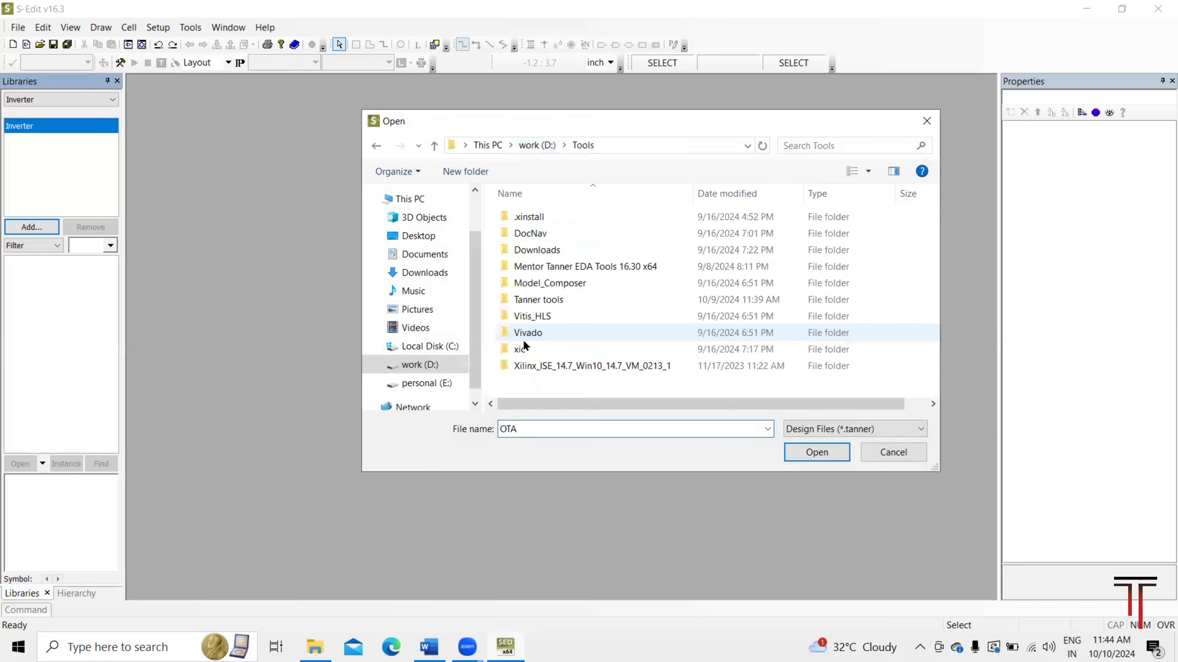
pyautogui.doubleClick(541, 298)
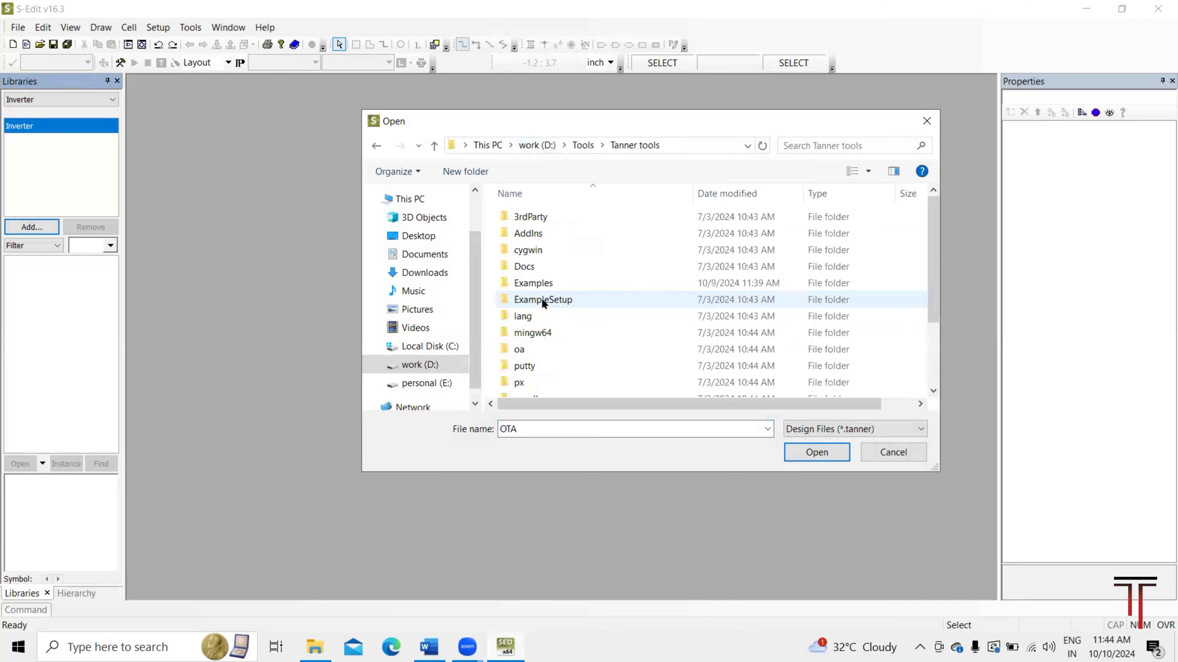
pyautogui.doubleClick(562, 285)
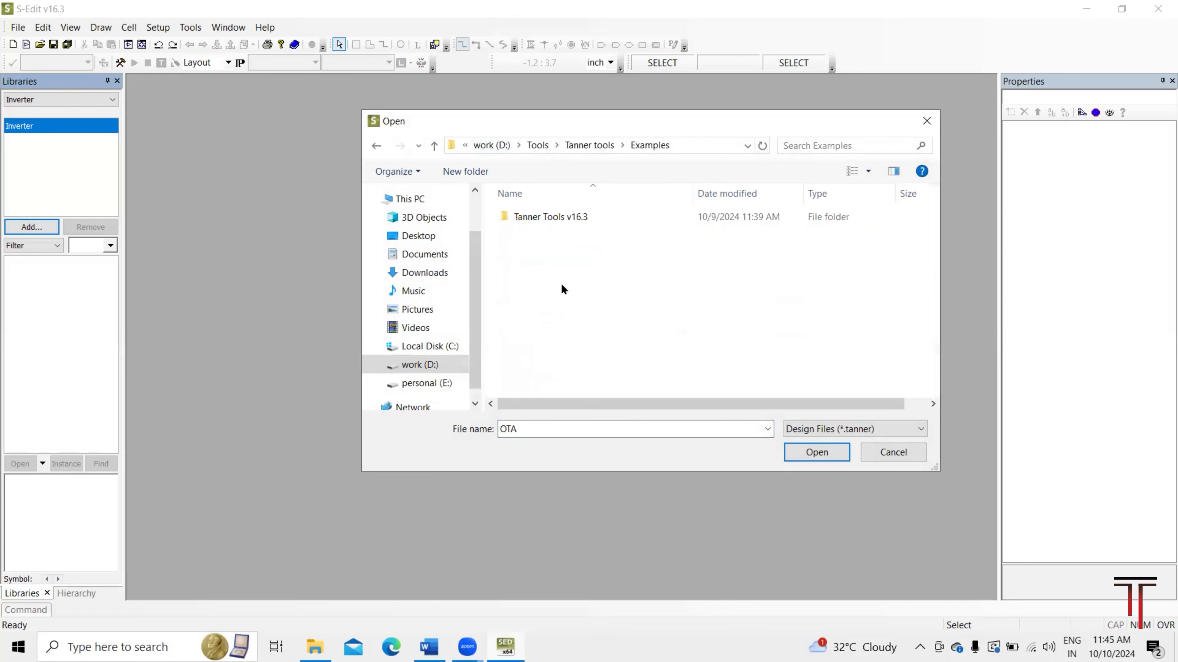
pyautogui.doubleClick(563, 217)
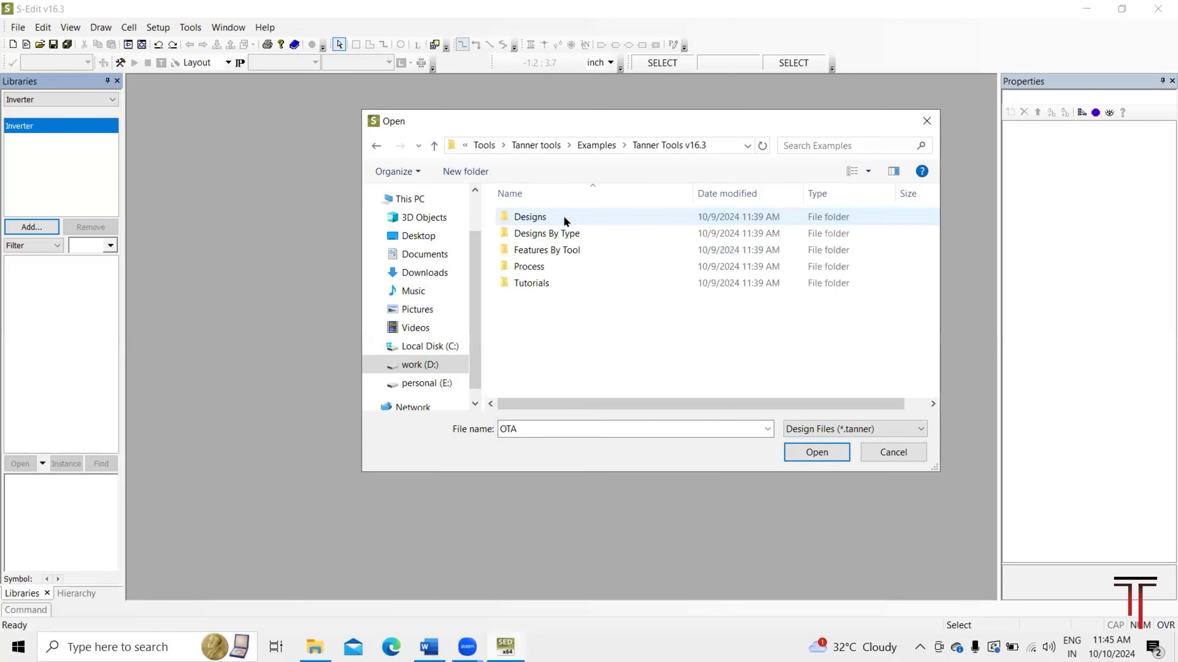
pyautogui.doubleClick(529, 267)
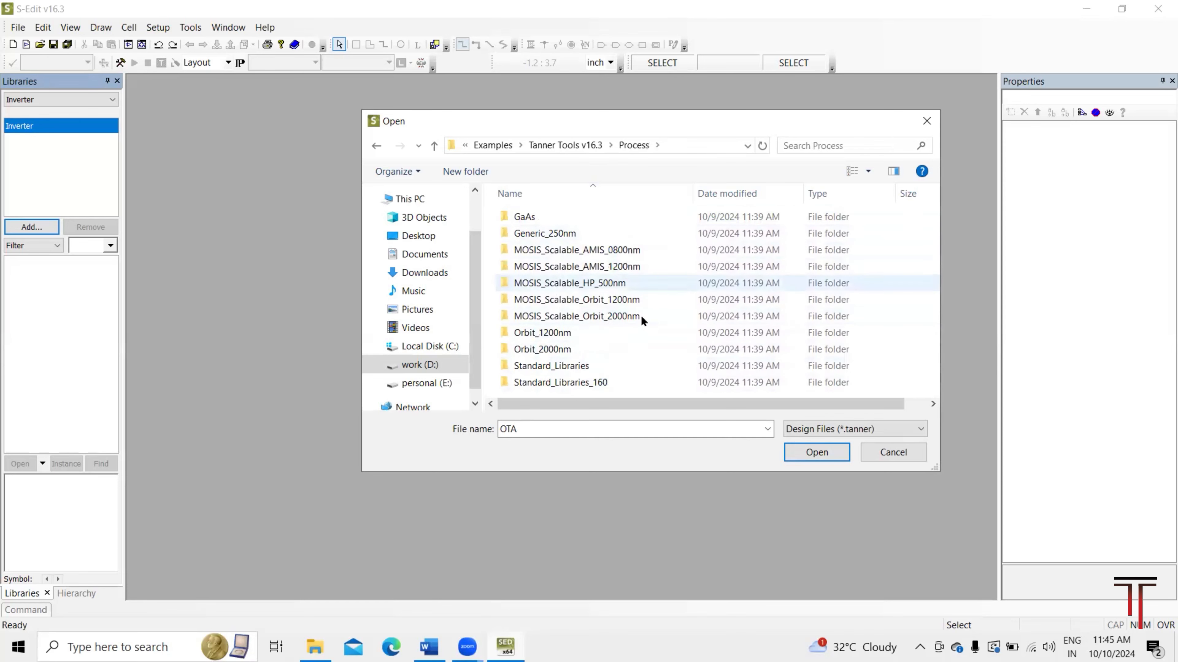
# Add the Generic_250nm_Devices design file from the Generic_250nm folder as a library and display its cells.
pyautogui.doubleClick(624, 233)
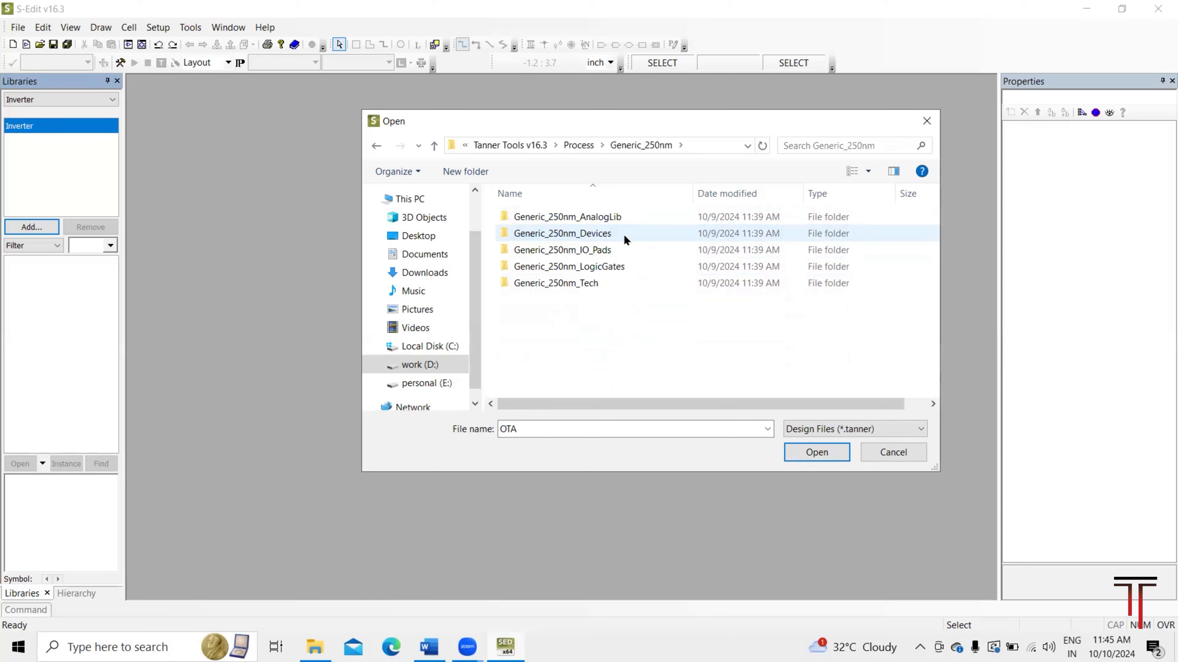
pyautogui.click(624, 234)
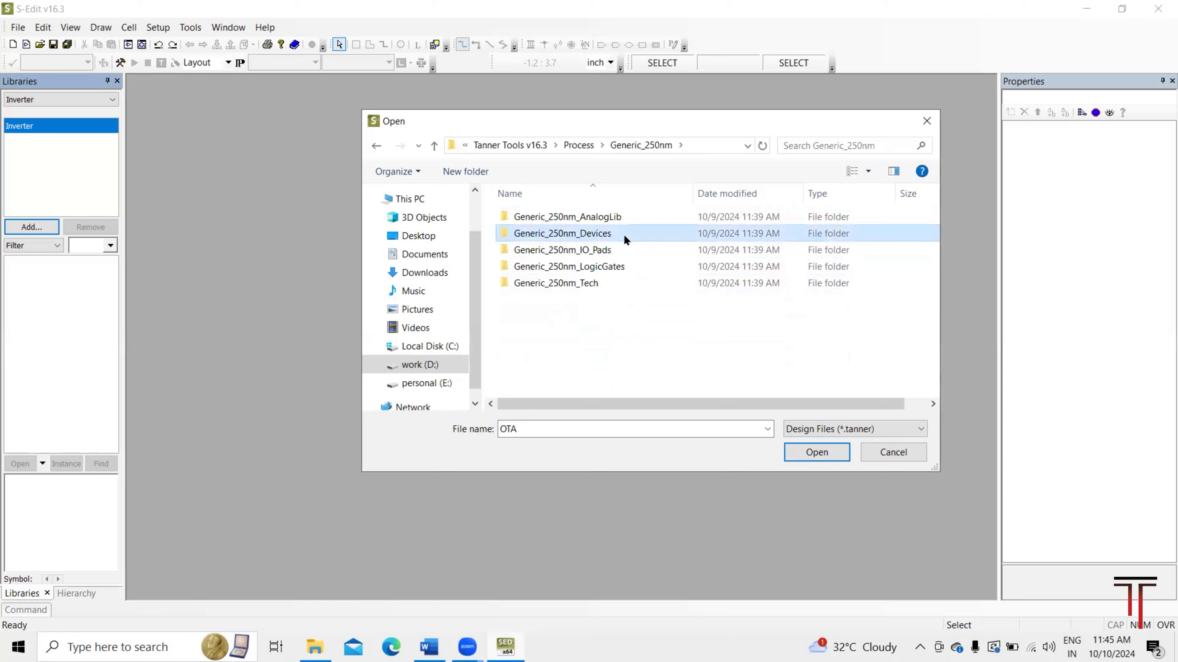
pyautogui.doubleClick(624, 233)
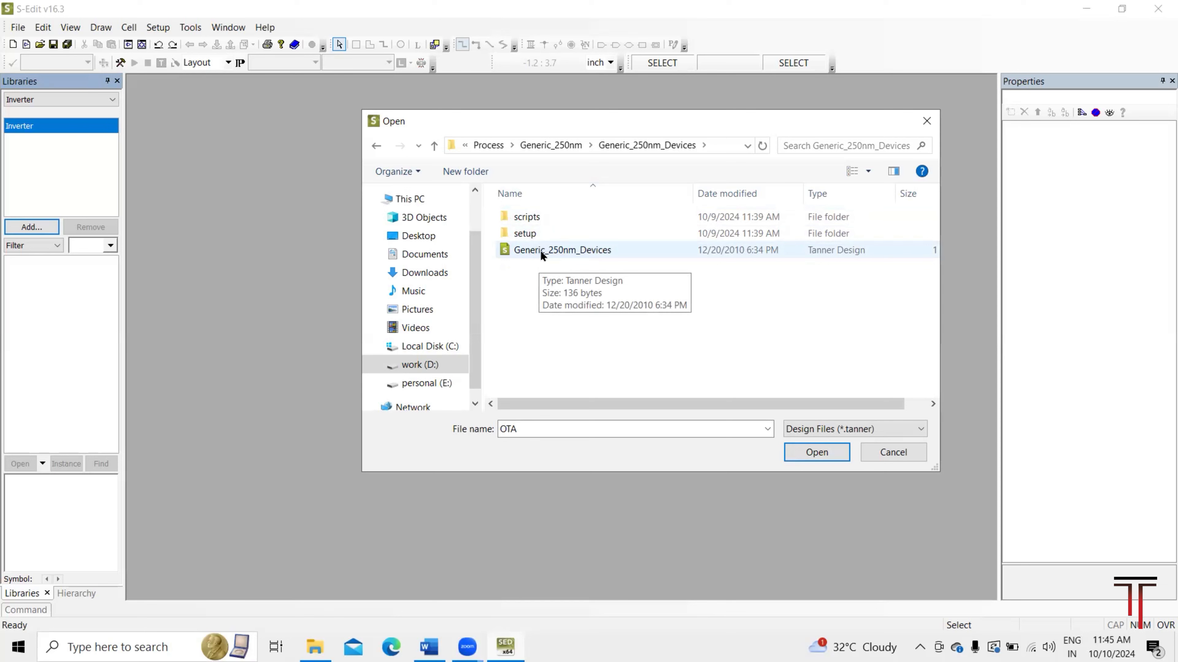
pyautogui.click(540, 251)
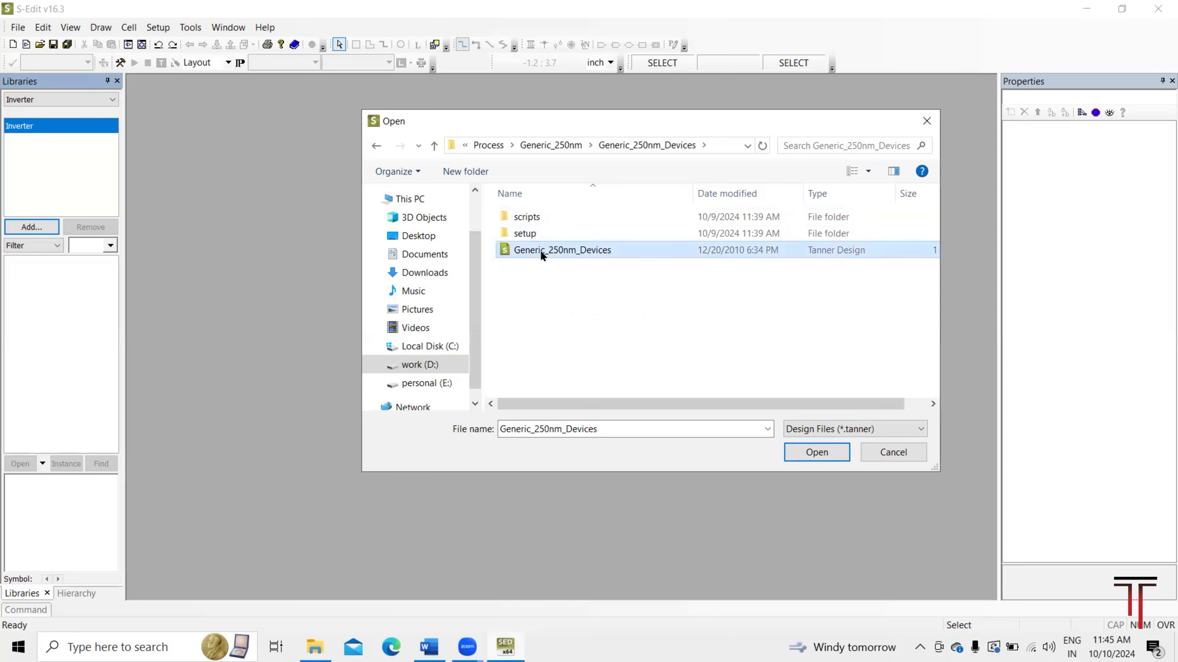
pyautogui.click(812, 450)
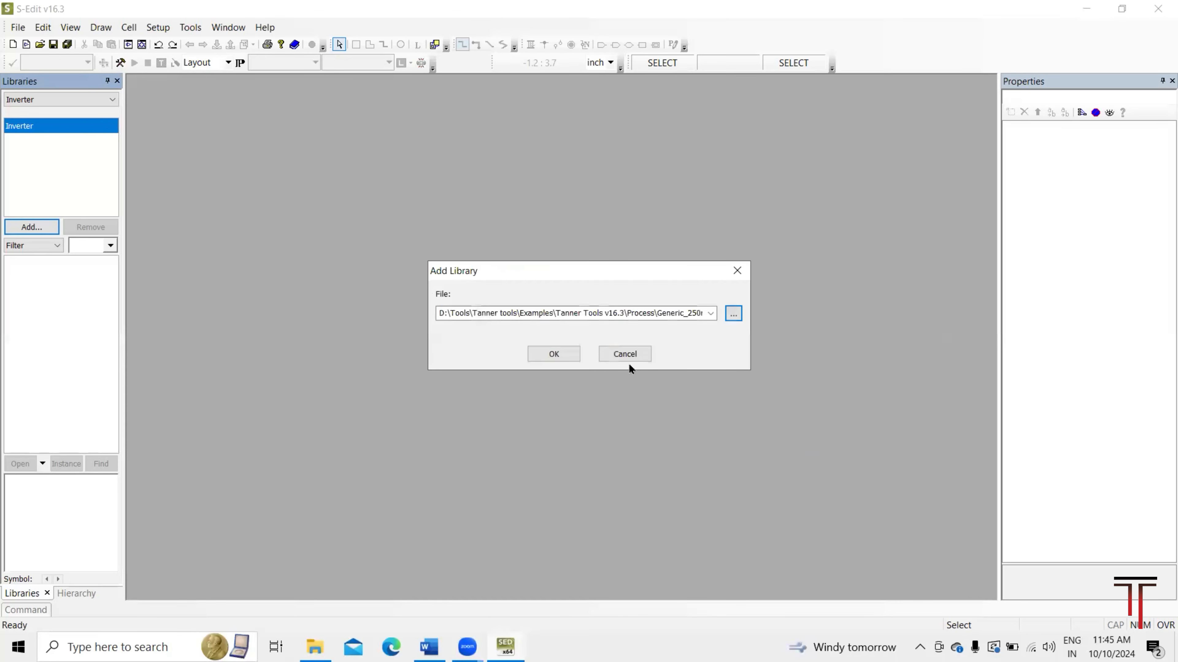
pyautogui.click(555, 355)
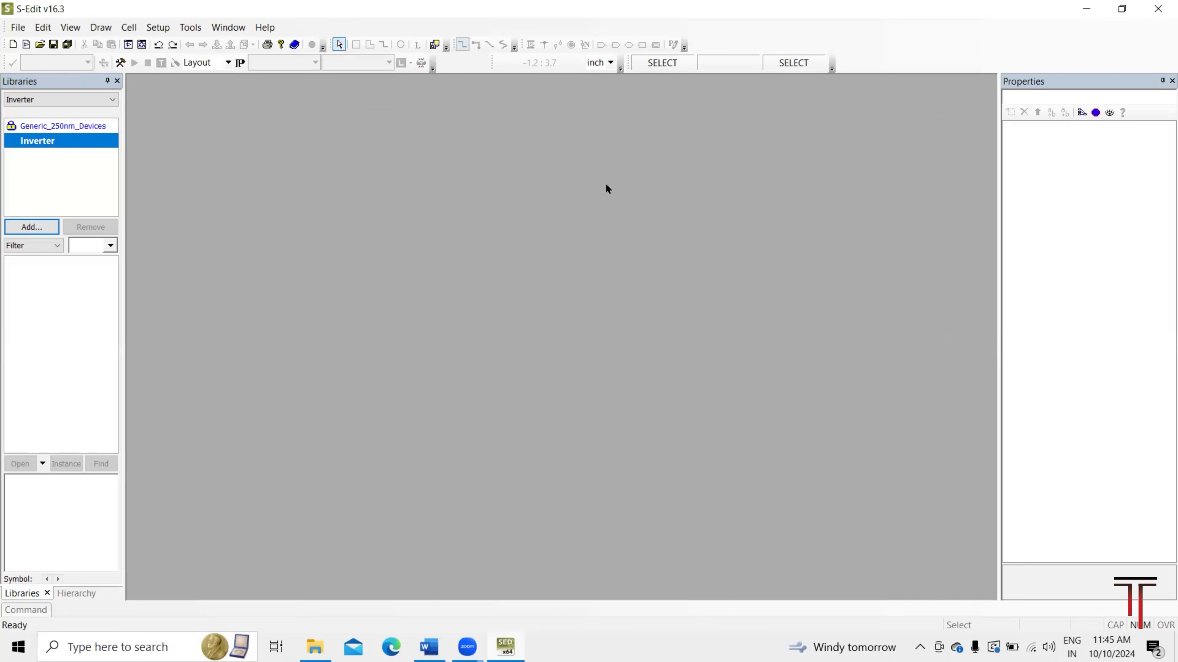
pyautogui.click(61, 127)
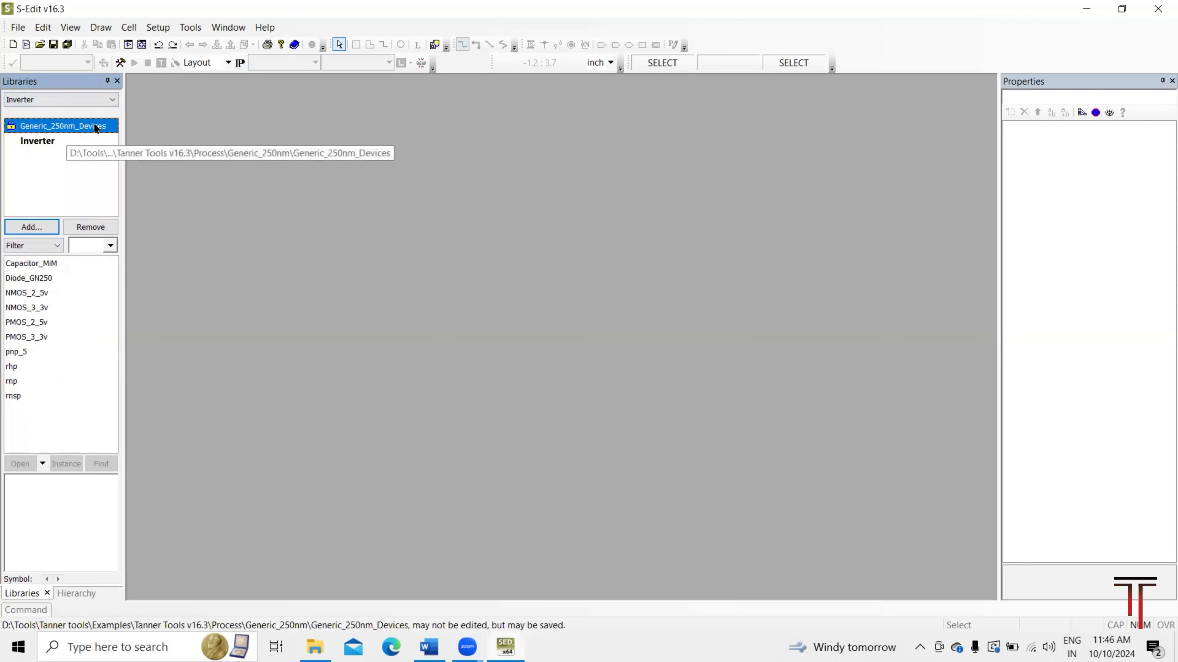
# Add the Misc design file from the Process folder's Standard_Libraries\Misc subfolder as another library.
pyautogui.click(33, 227)
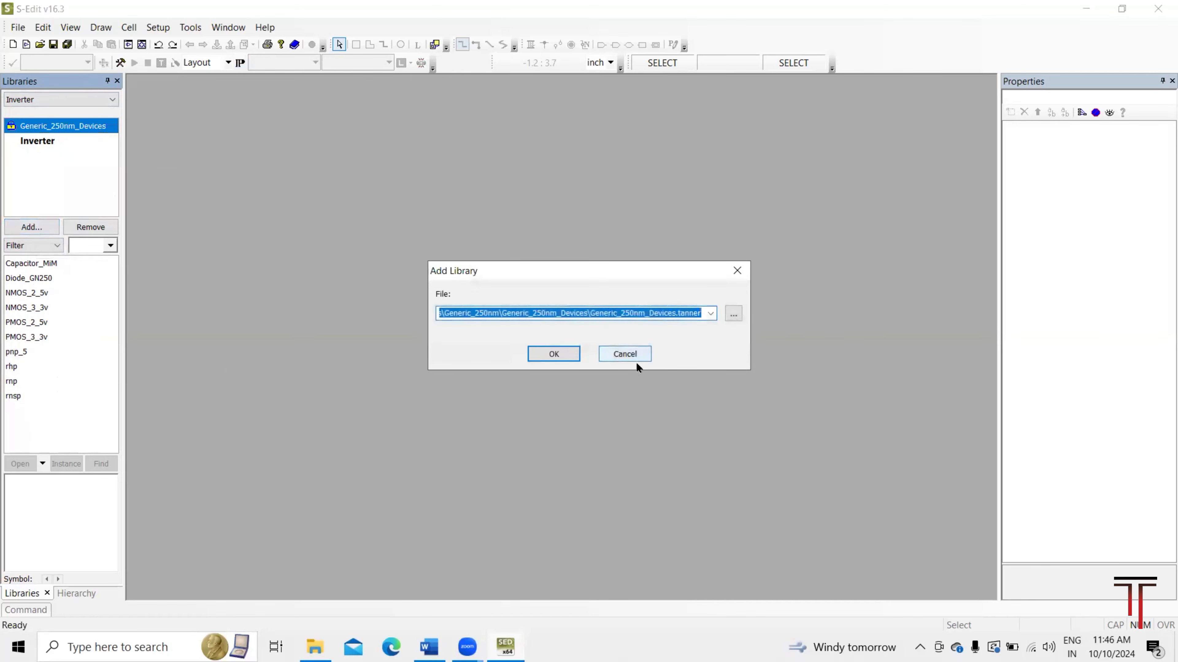
pyautogui.click(731, 314)
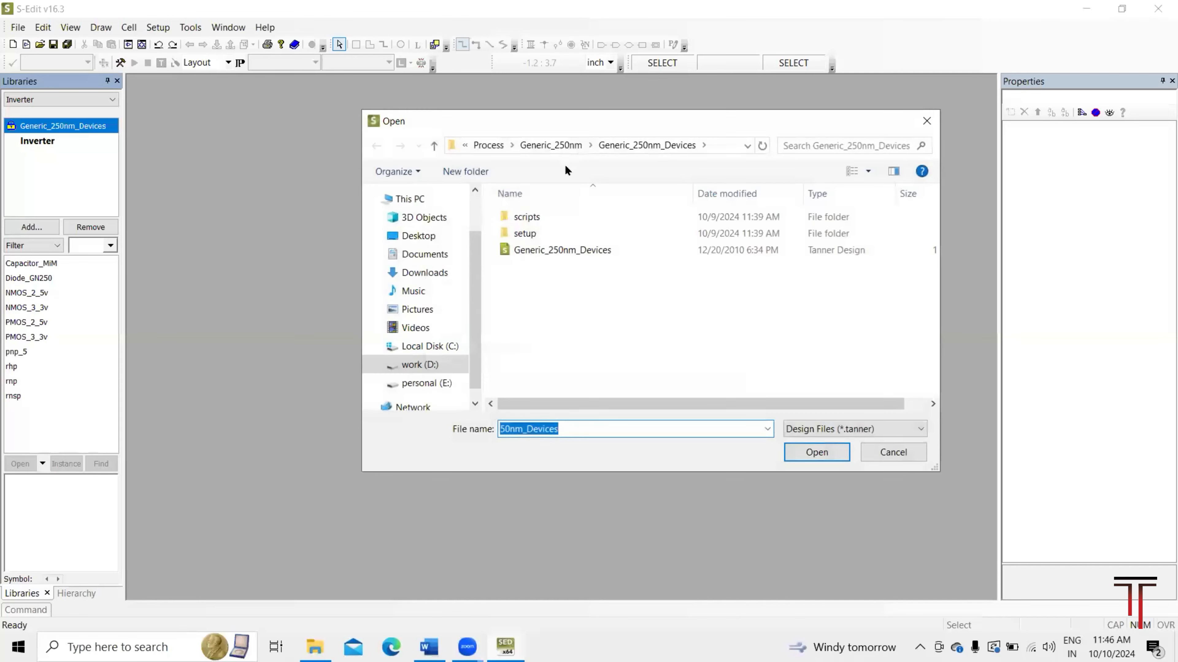
pyautogui.click(564, 147)
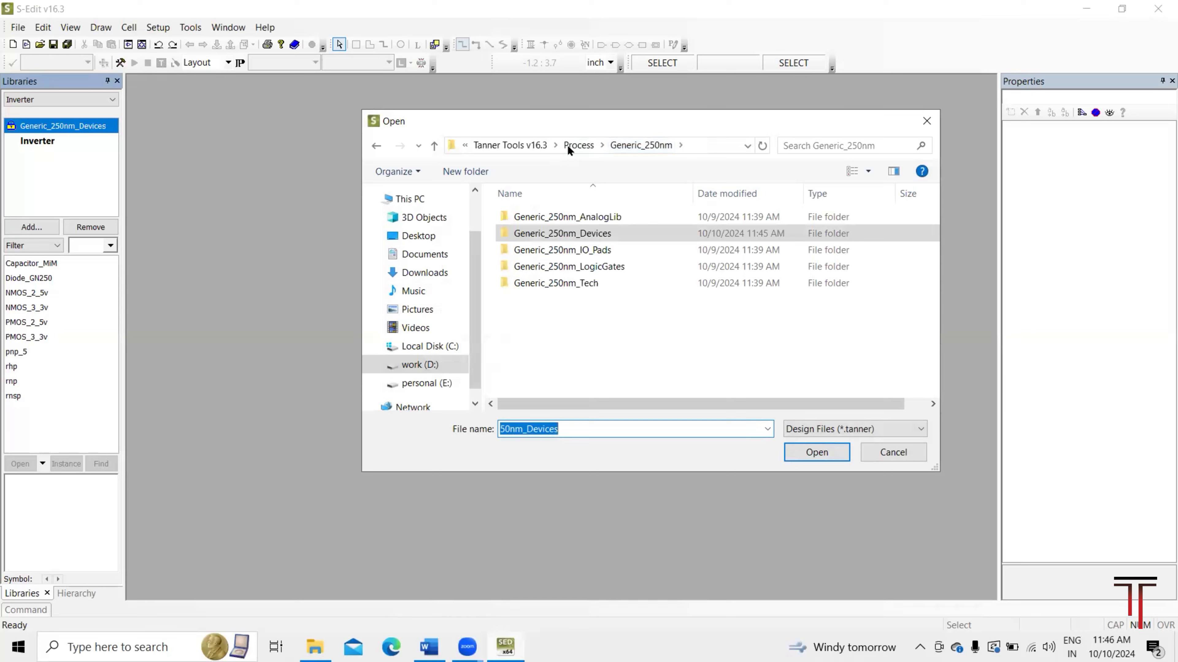
pyautogui.click(577, 147)
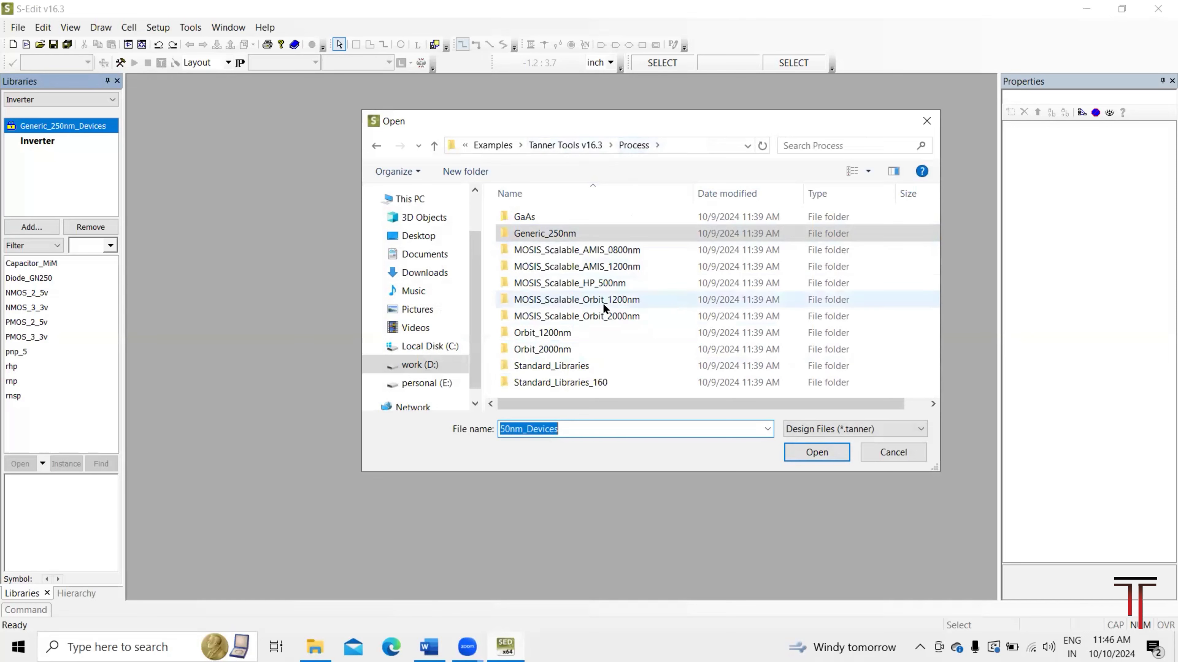
pyautogui.hscroll(1, 603, 303)
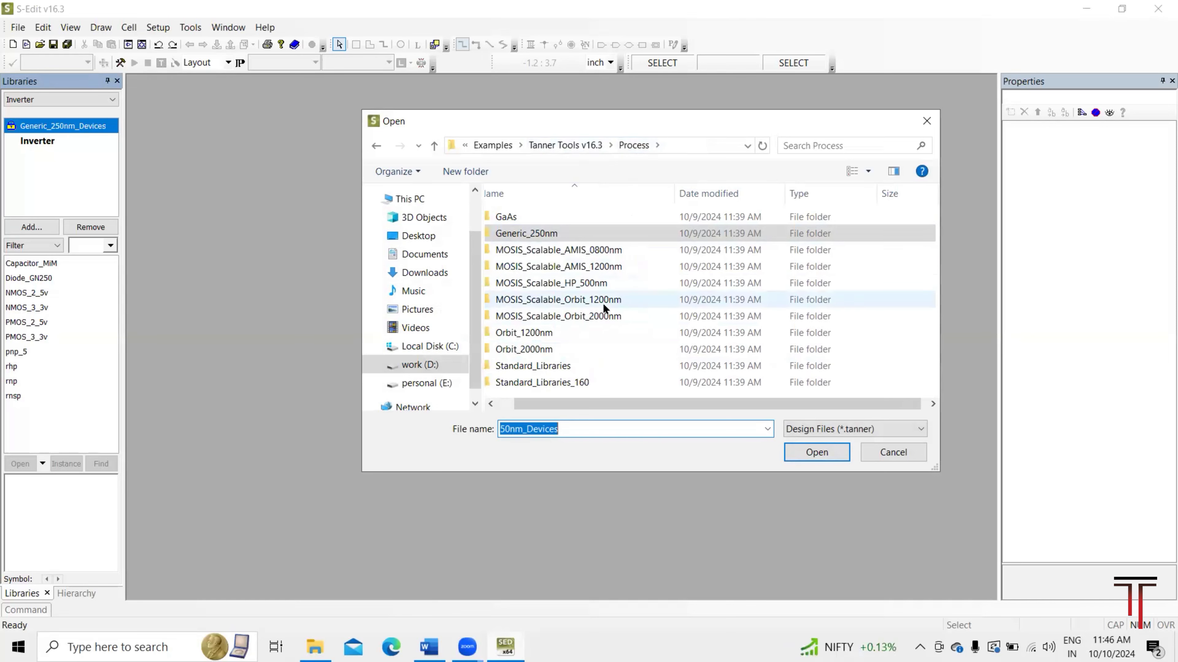
pyautogui.hscroll(1, 603, 303)
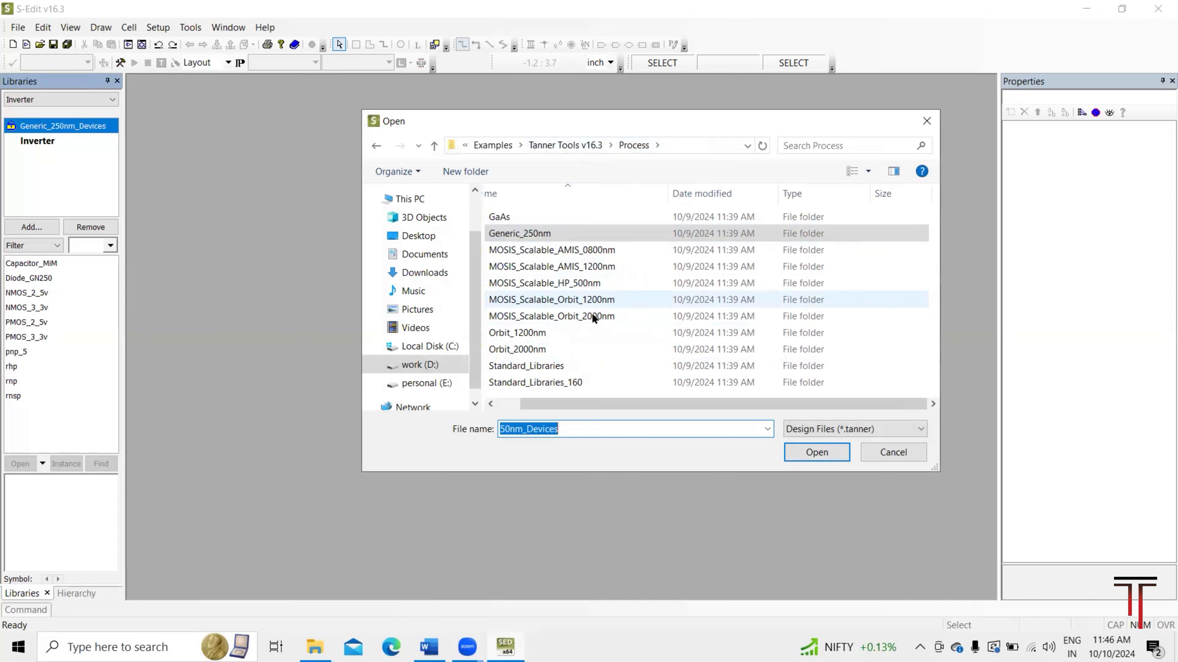
pyautogui.click(537, 366)
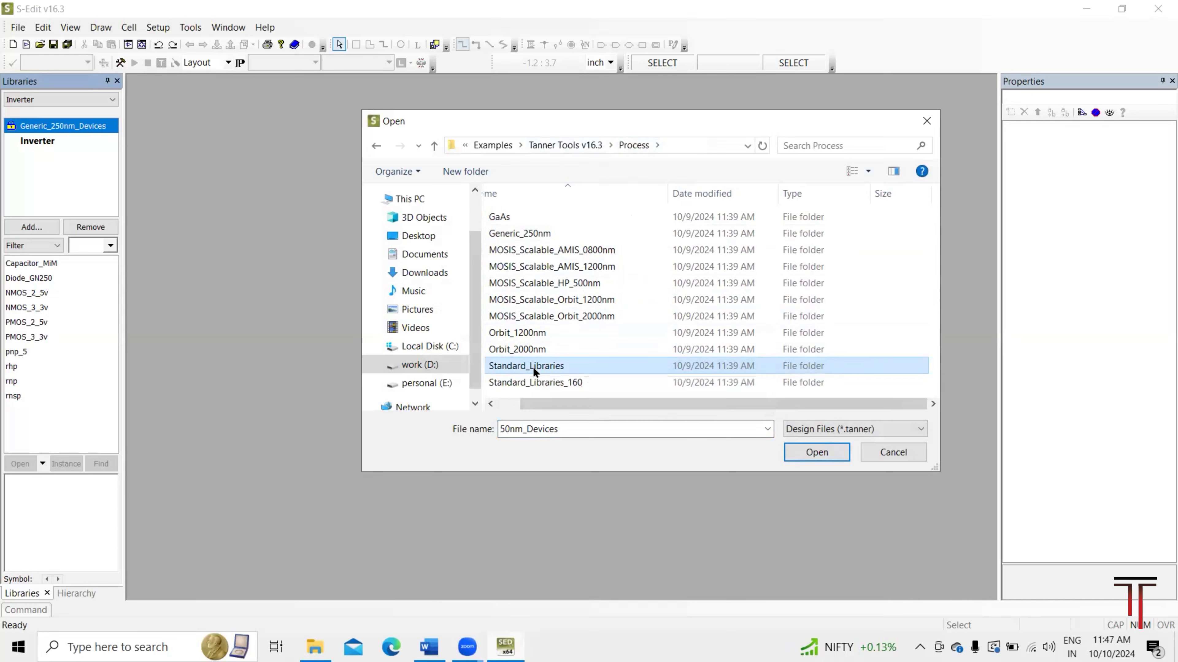
pyautogui.doubleClick(533, 367)
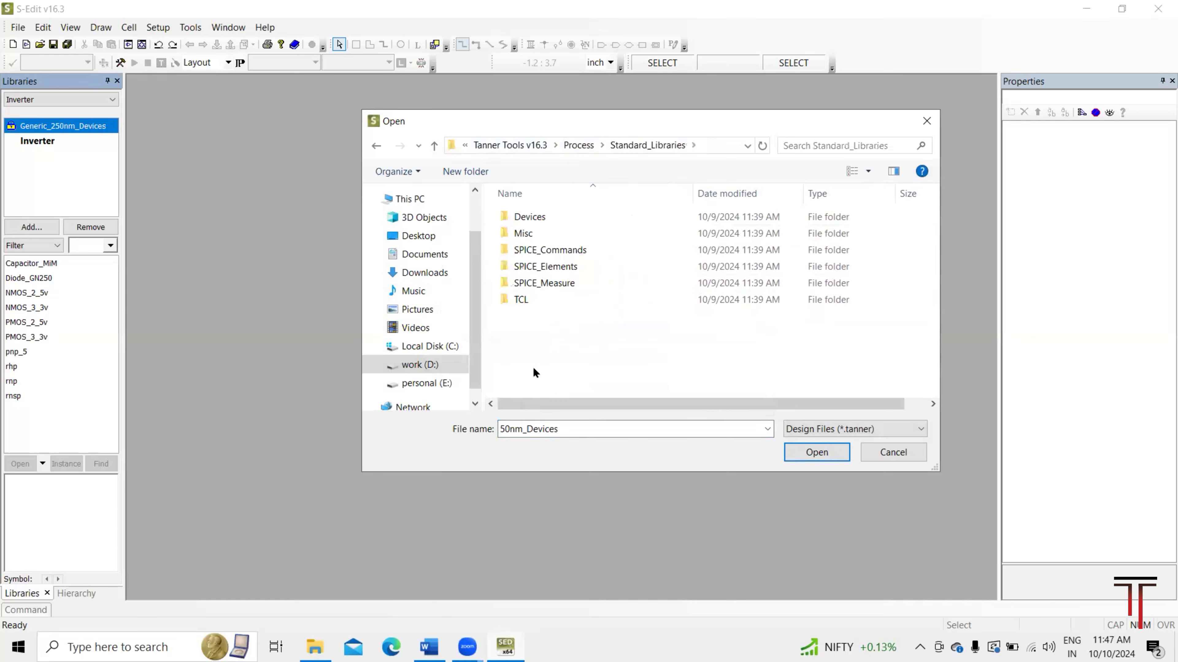
pyautogui.doubleClick(524, 236)
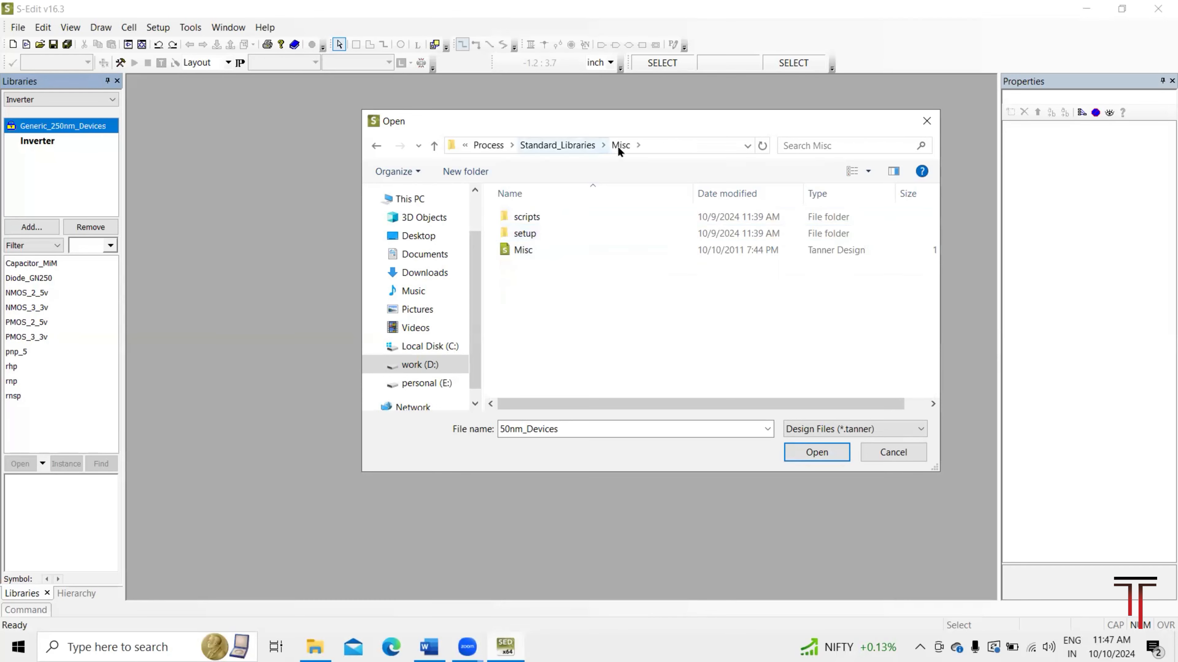
pyautogui.click(526, 254)
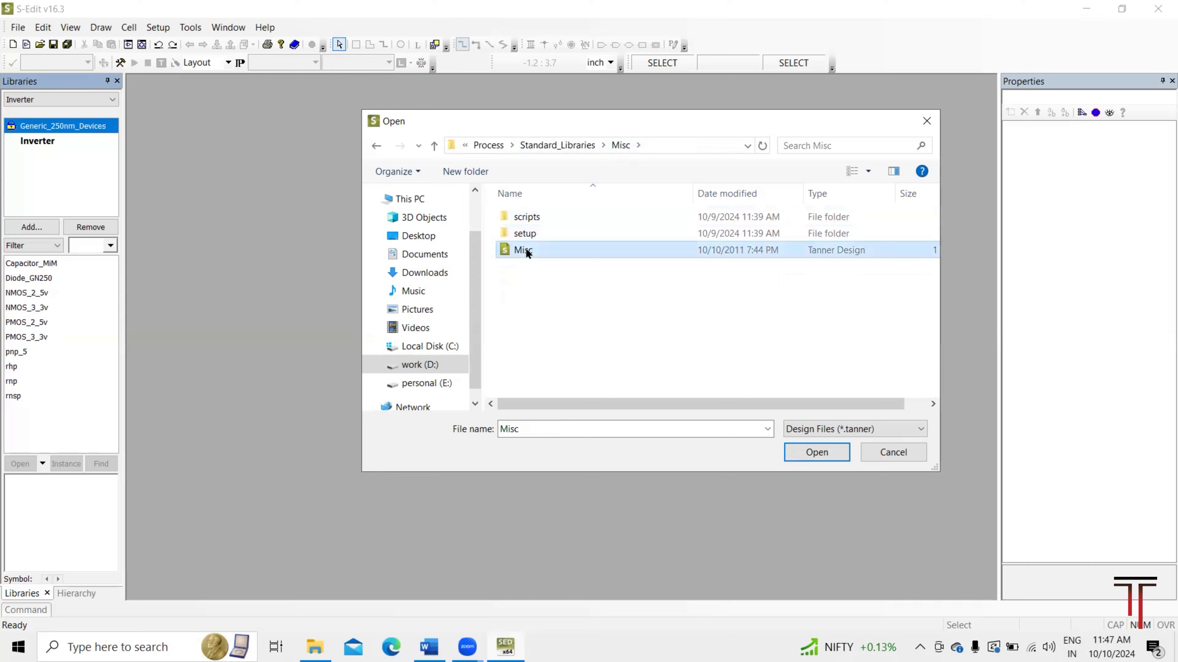
pyautogui.click(811, 457)
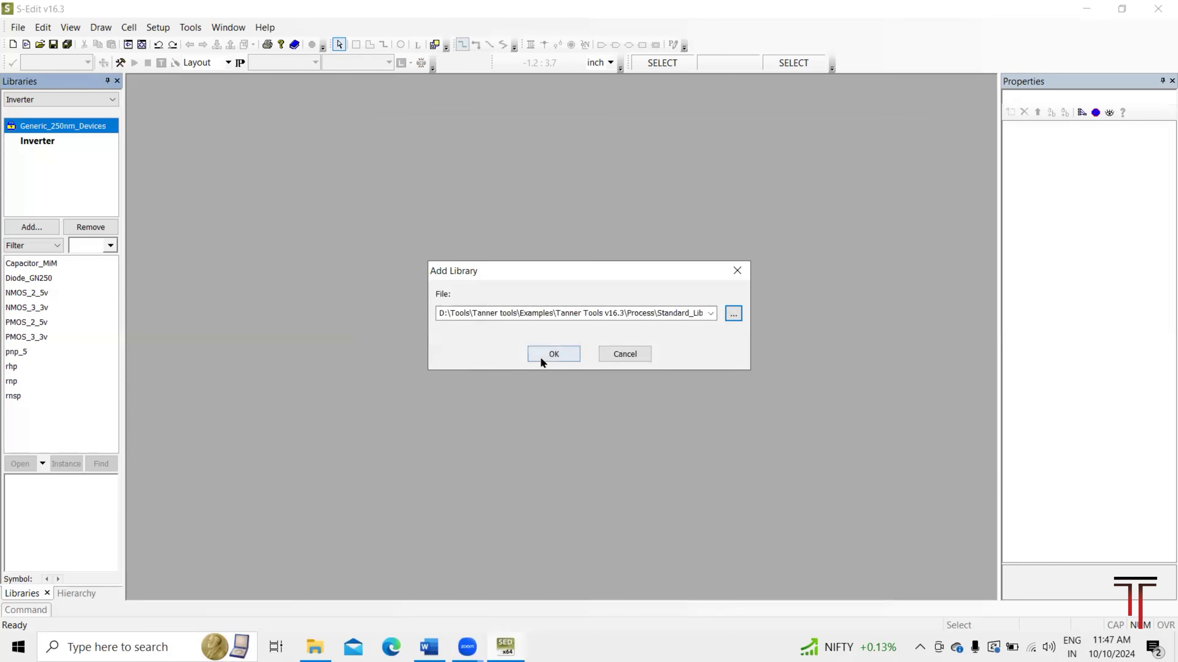
pyautogui.click(541, 351)
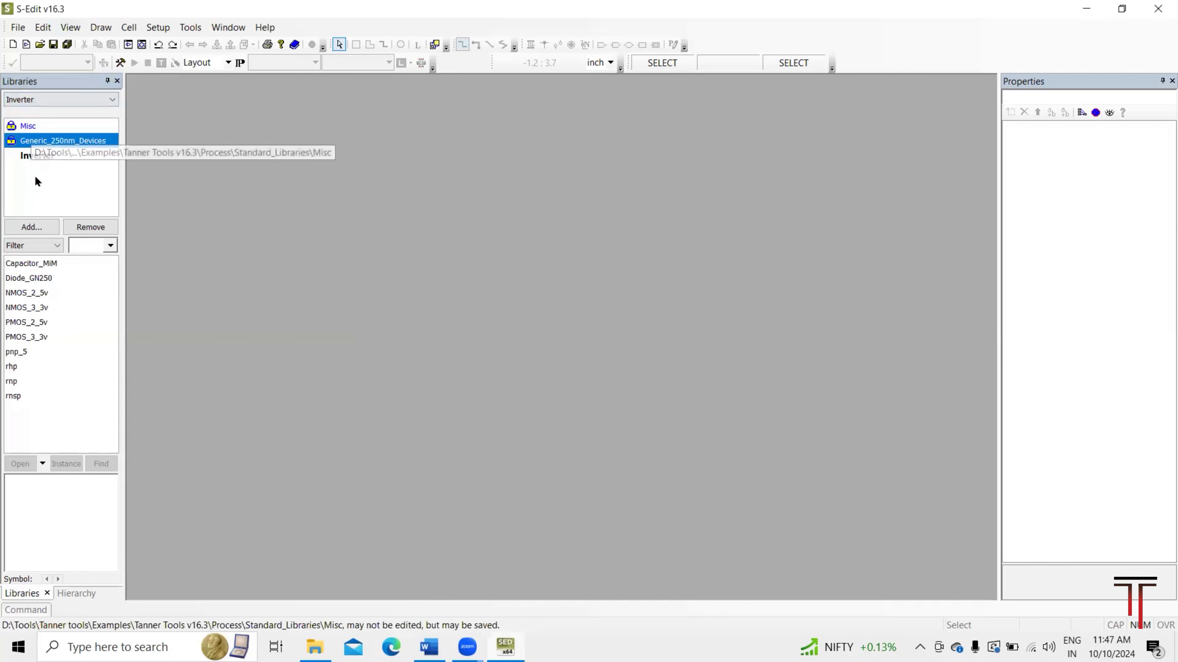
# Add the SPICE_Commands design file from the Standard_Libraries folder as a library and display its cells.
pyautogui.click(40, 225)
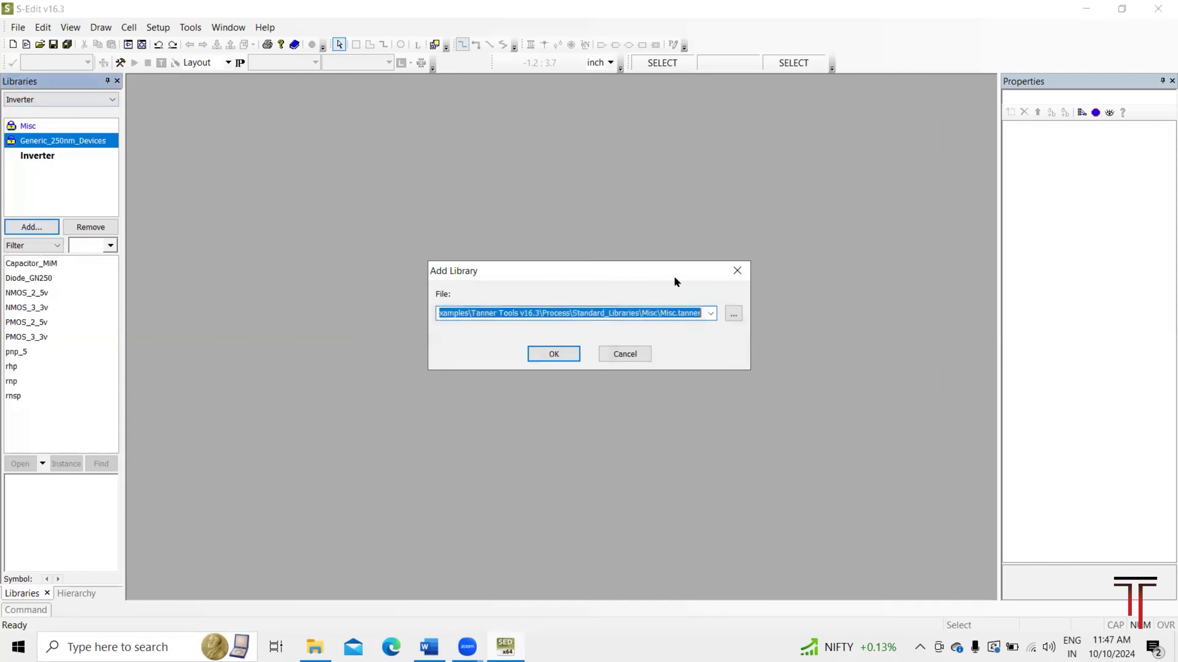
pyautogui.click(729, 315)
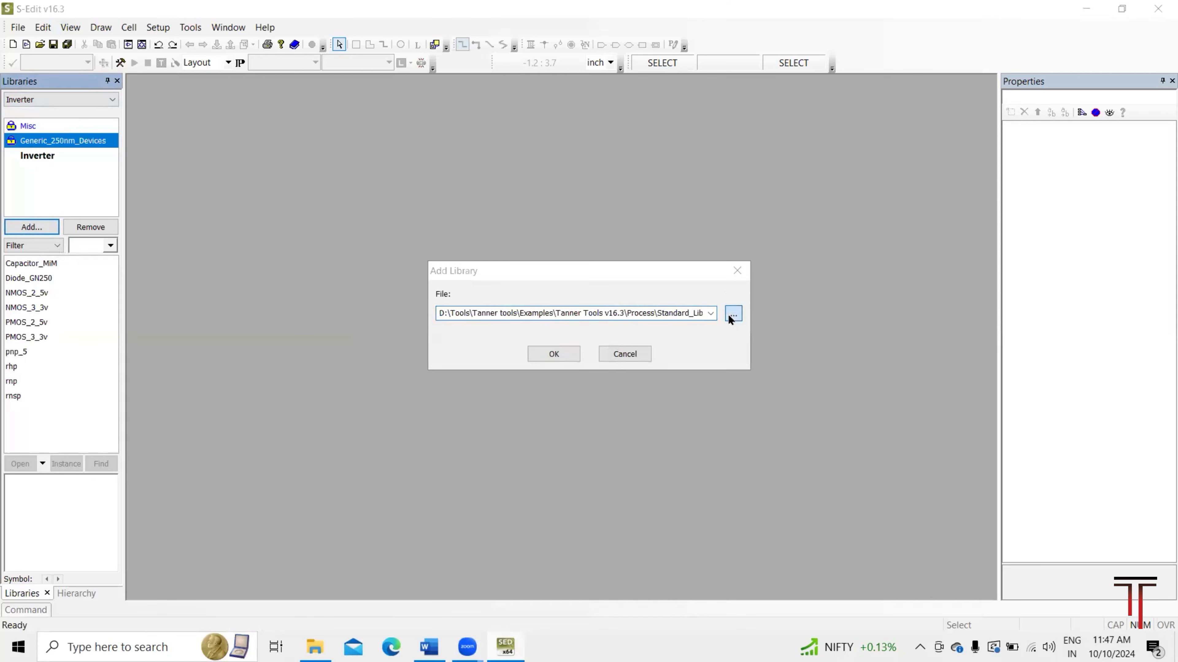
pyautogui.click(573, 146)
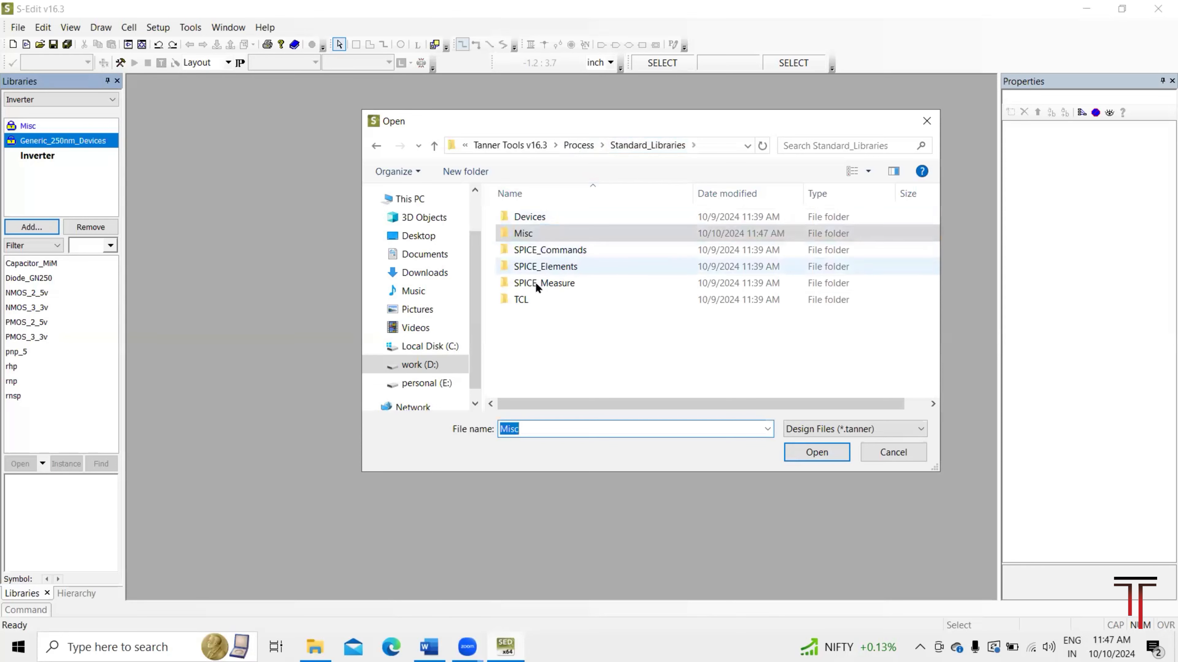
pyautogui.doubleClick(550, 250)
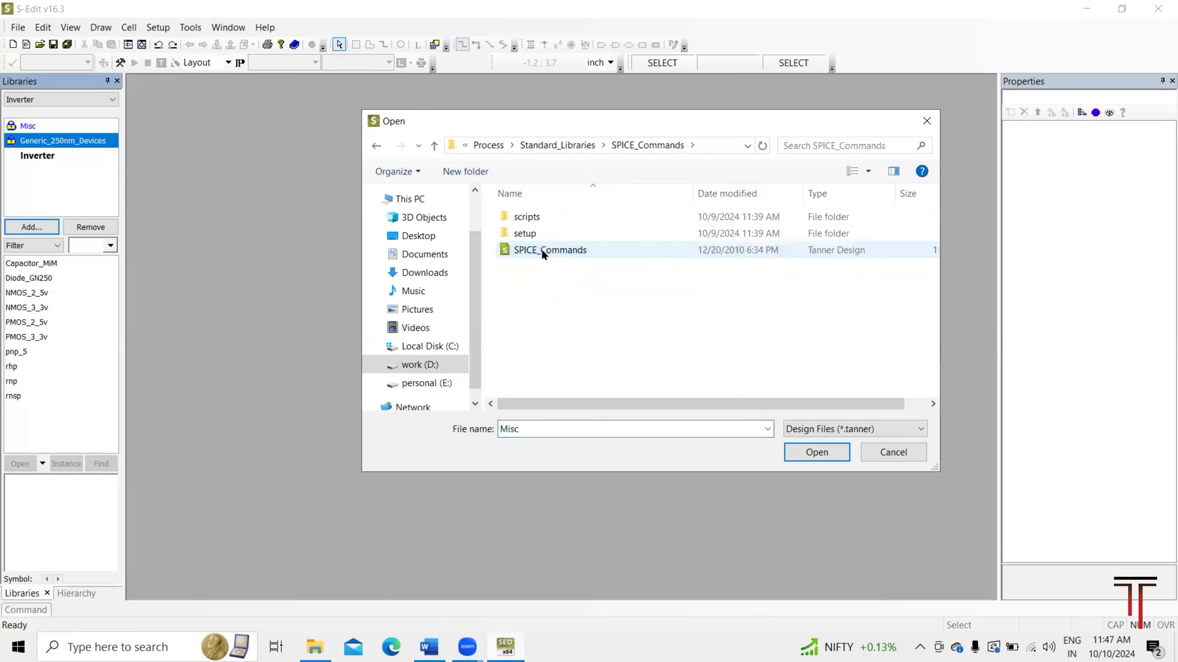
pyautogui.click(541, 249)
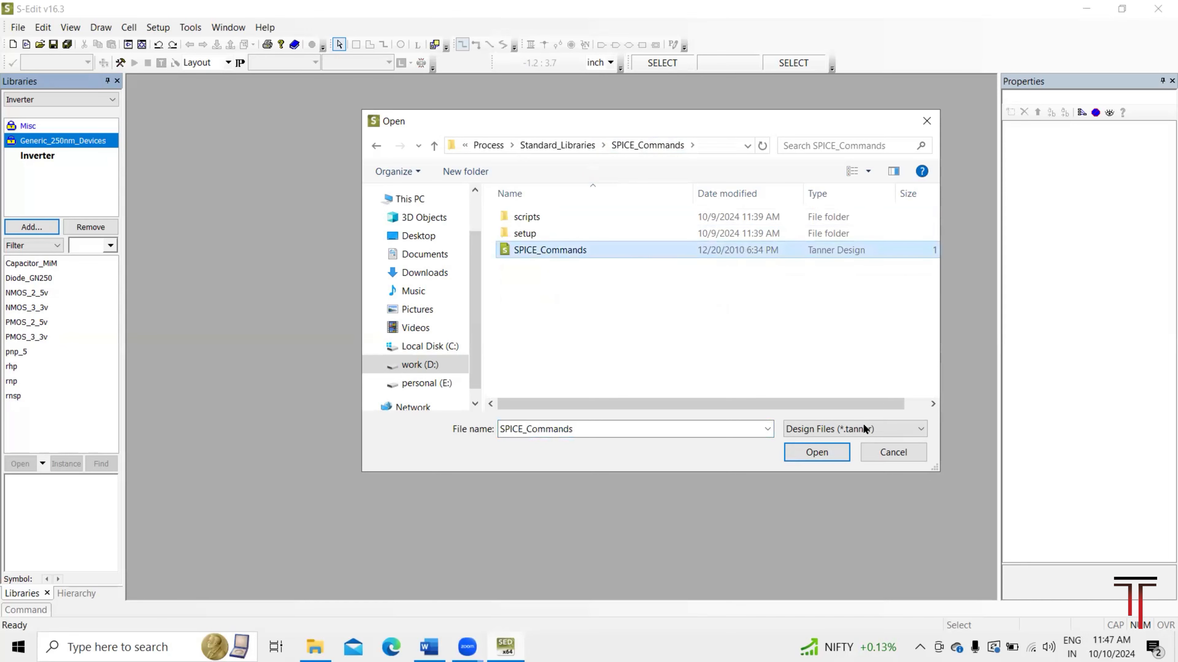
pyautogui.click(803, 459)
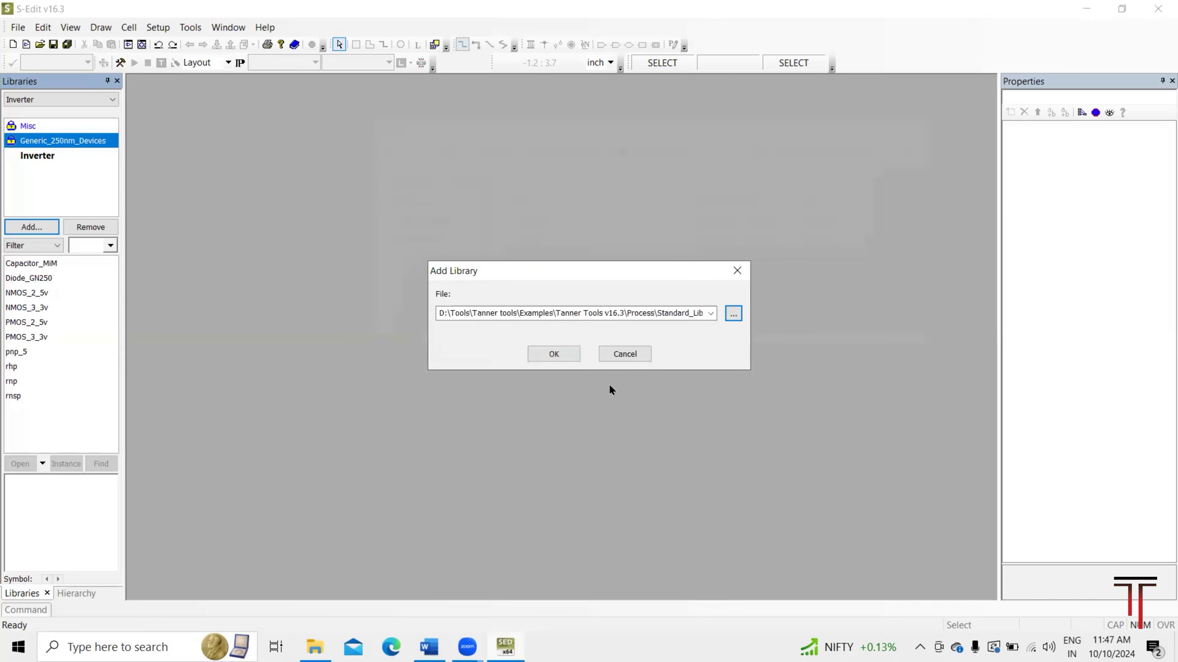
pyautogui.click(557, 354)
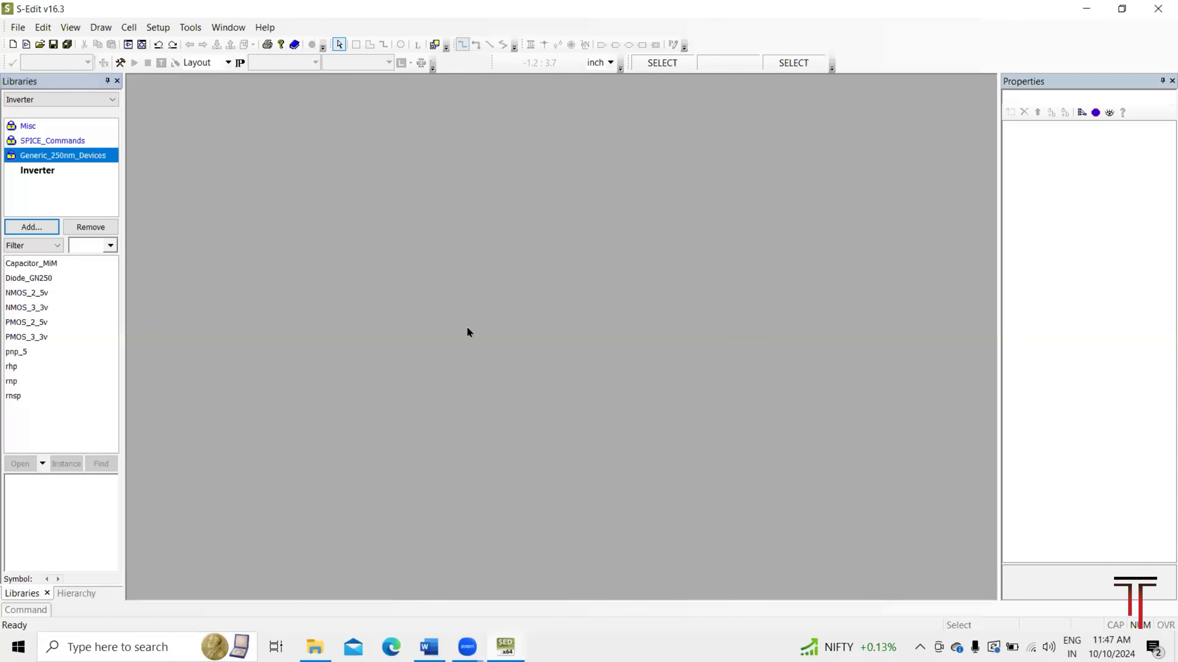
pyautogui.click(30, 141)
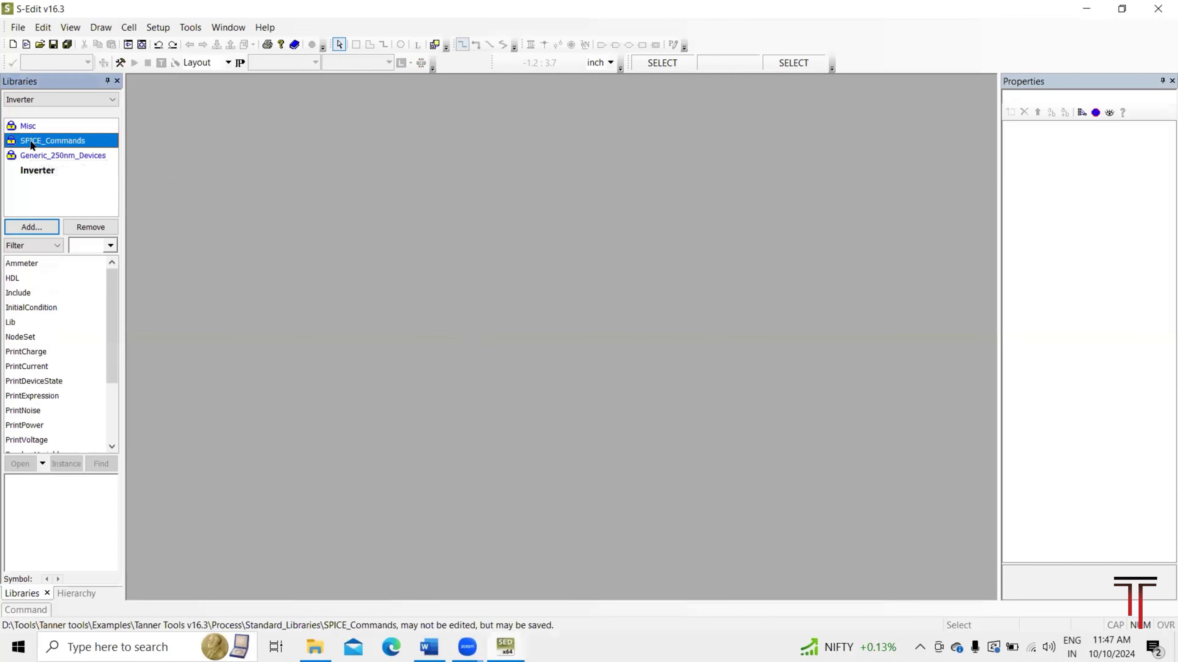
# Add the SPICE_Elements design file from the Standard_Libraries\SPICE_Elements folder as another library.
pyautogui.click(31, 227)
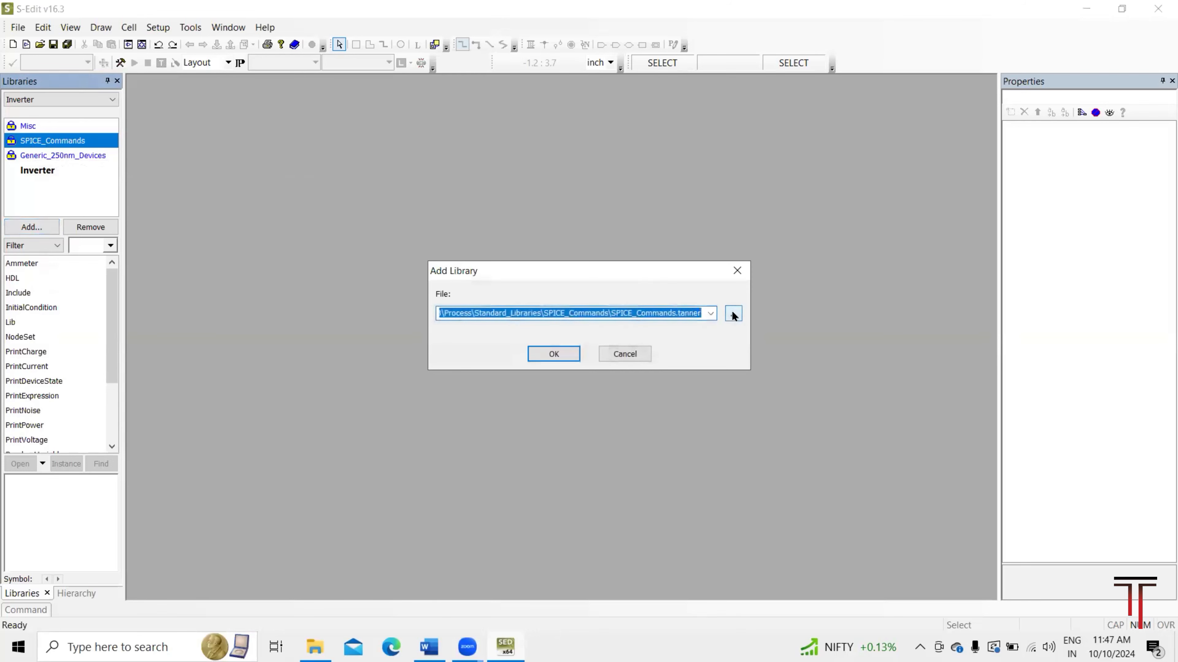
pyautogui.click(733, 314)
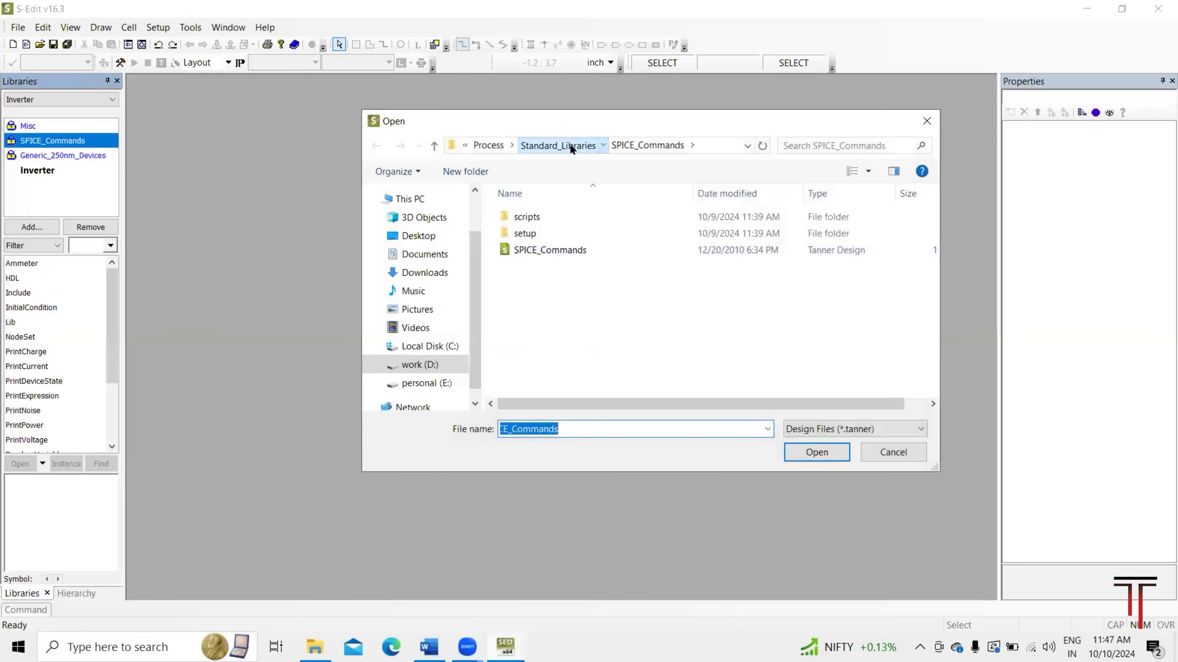
pyautogui.click(570, 145)
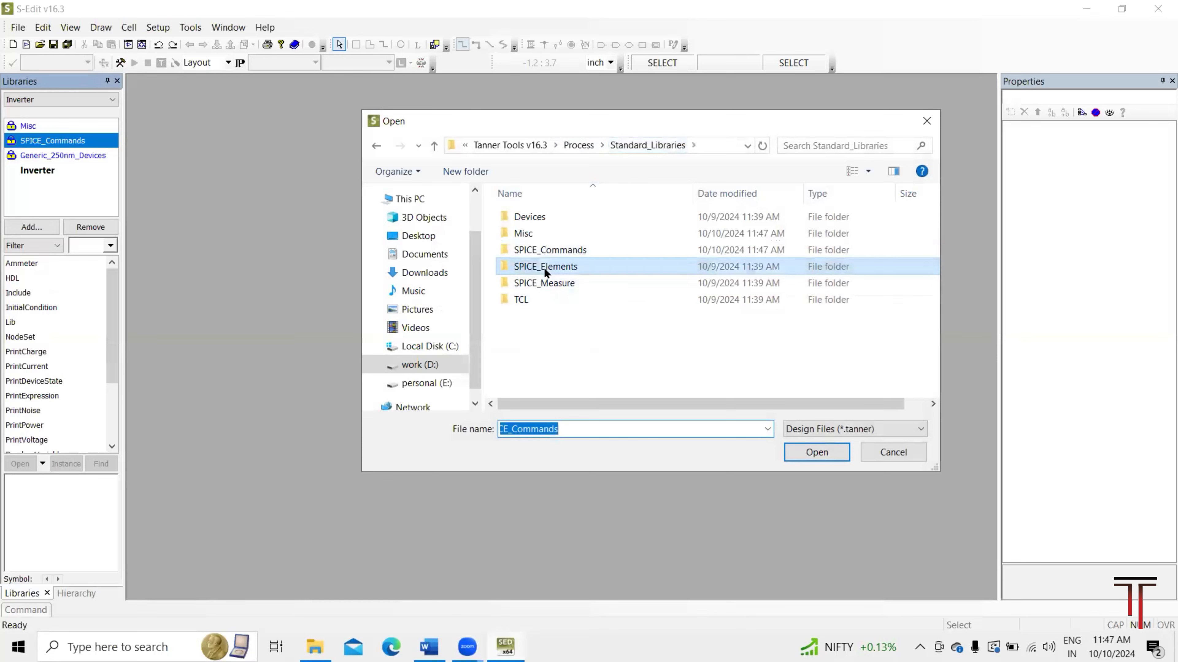
pyautogui.doubleClick(544, 267)
pyautogui.click(570, 233)
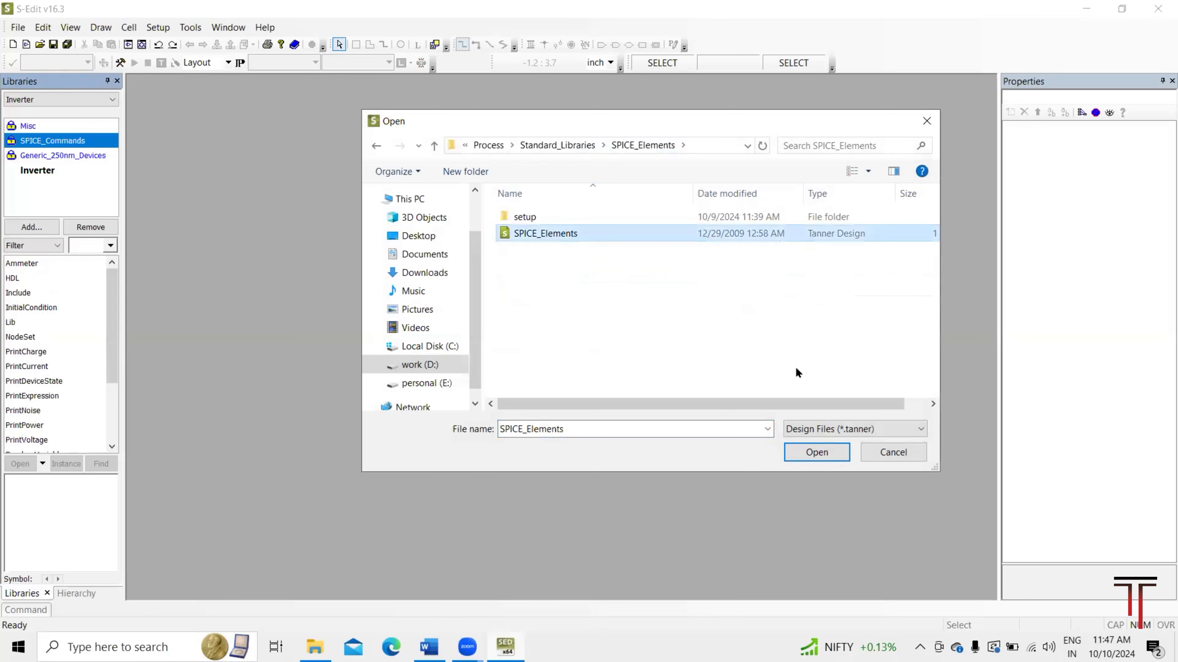
pyautogui.click(835, 455)
pyautogui.click(555, 354)
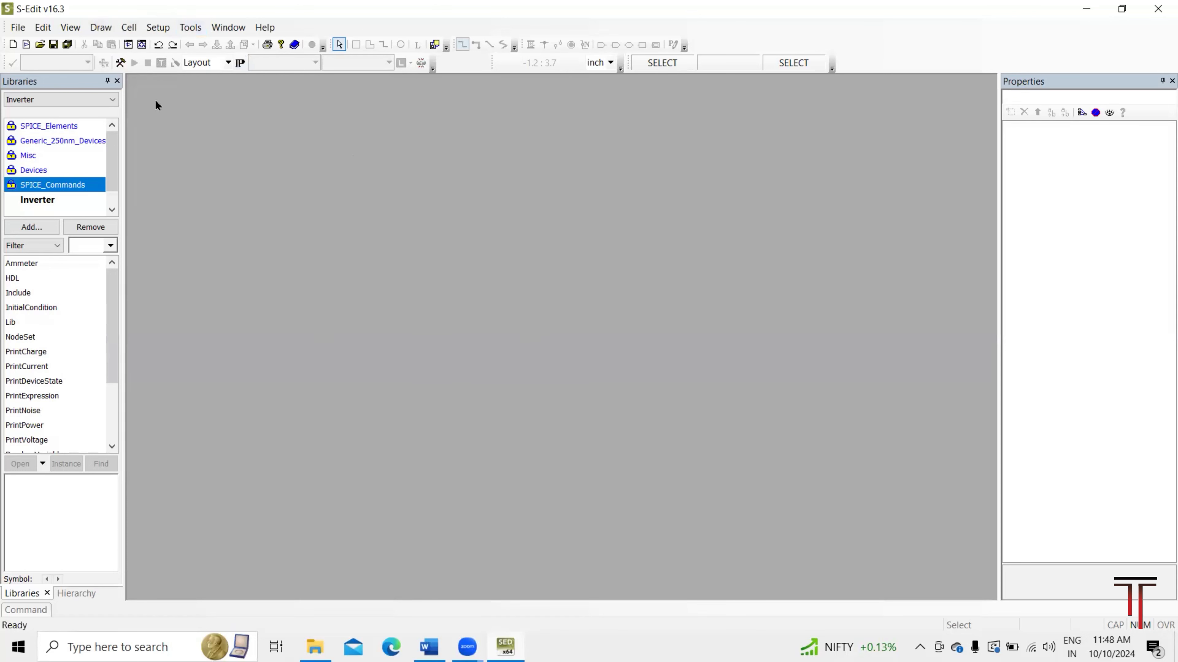
# Try to create a new schematic view in the Inverter design with the cell name CMOS INNERTER.
pyautogui.click(130, 30)
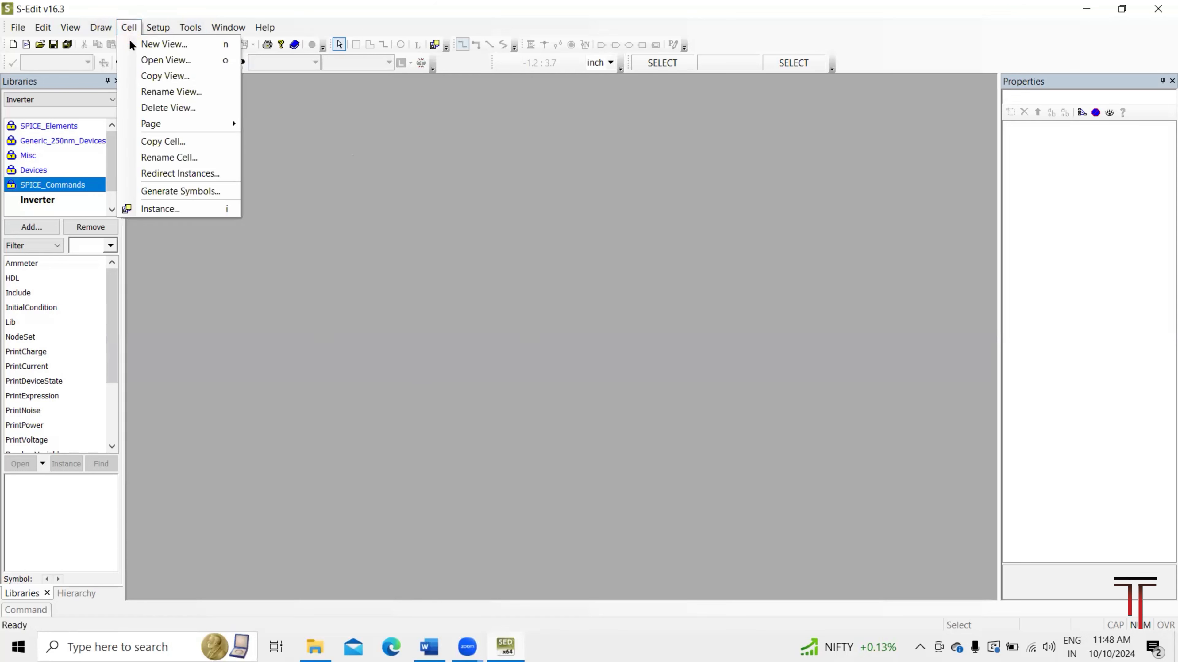
pyautogui.click(157, 47)
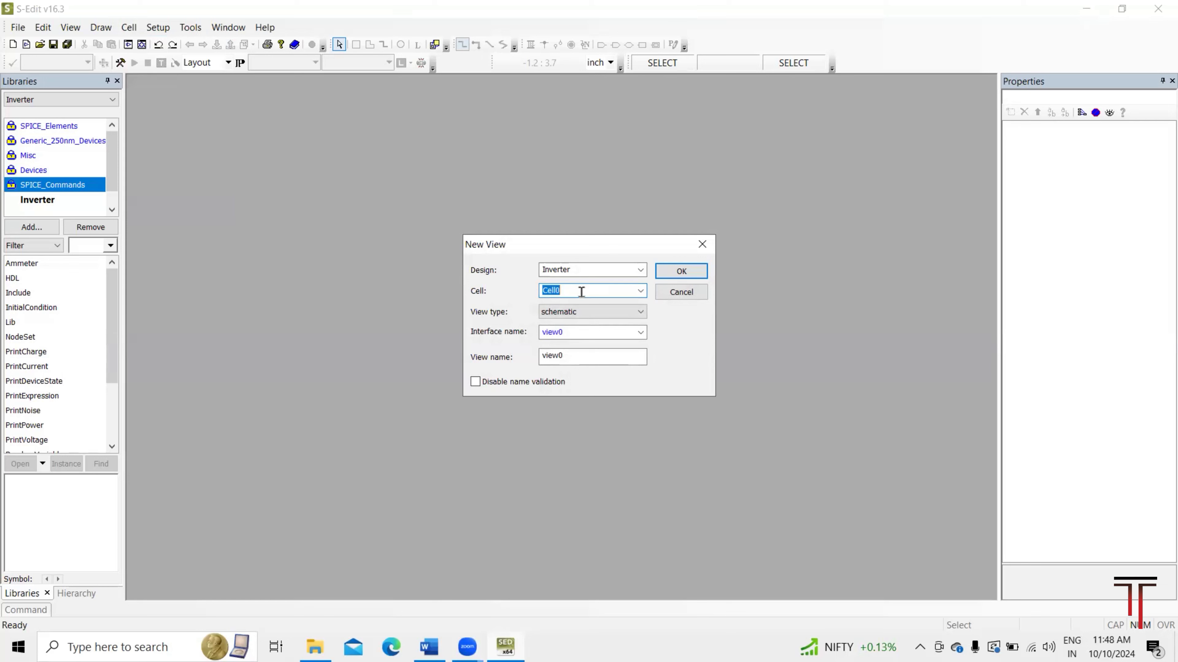
pyautogui.press('BackSpace')
pyautogui.write('In')
pyautogui.press('BackSpace')
pyautogui.press('BackSpace')
pyautogui.write('CMO')
pyautogui.write('S ')
pyautogui.write('INvert')
pyautogui.press('BackSpace')
pyautogui.press('BackSpace')
pyautogui.press('BackSpace')
pyautogui.press('BackSpace')
pyautogui.write('NERTER')
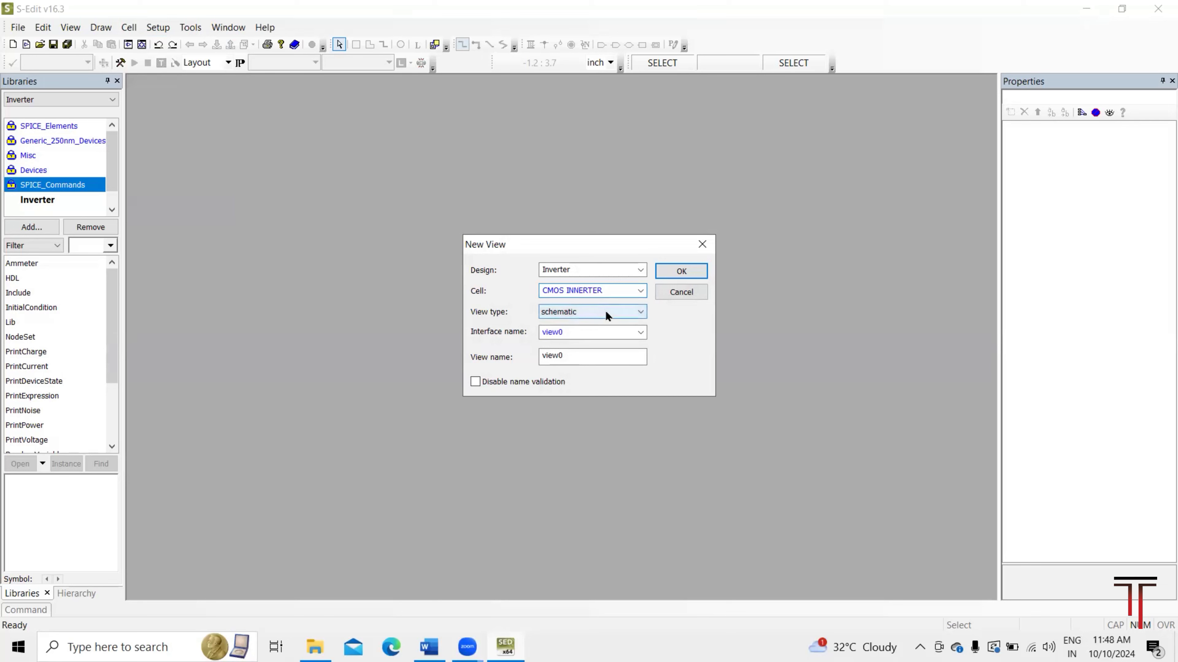
pyautogui.click(638, 316)
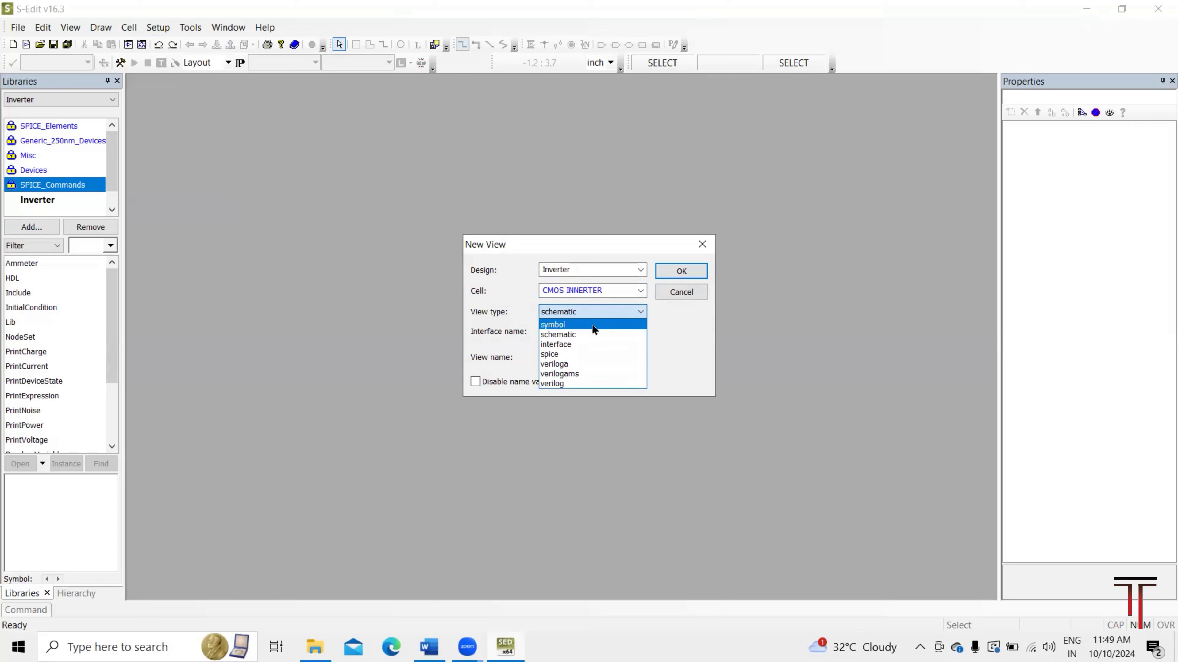
pyautogui.click(575, 312)
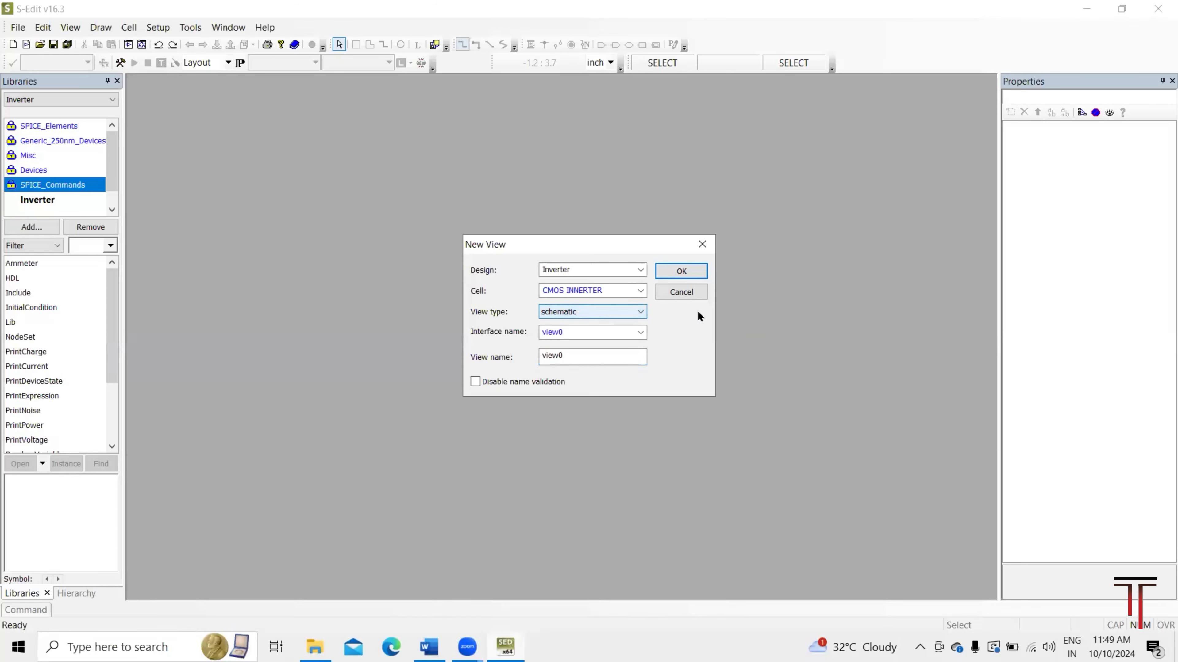
pyautogui.click(698, 269)
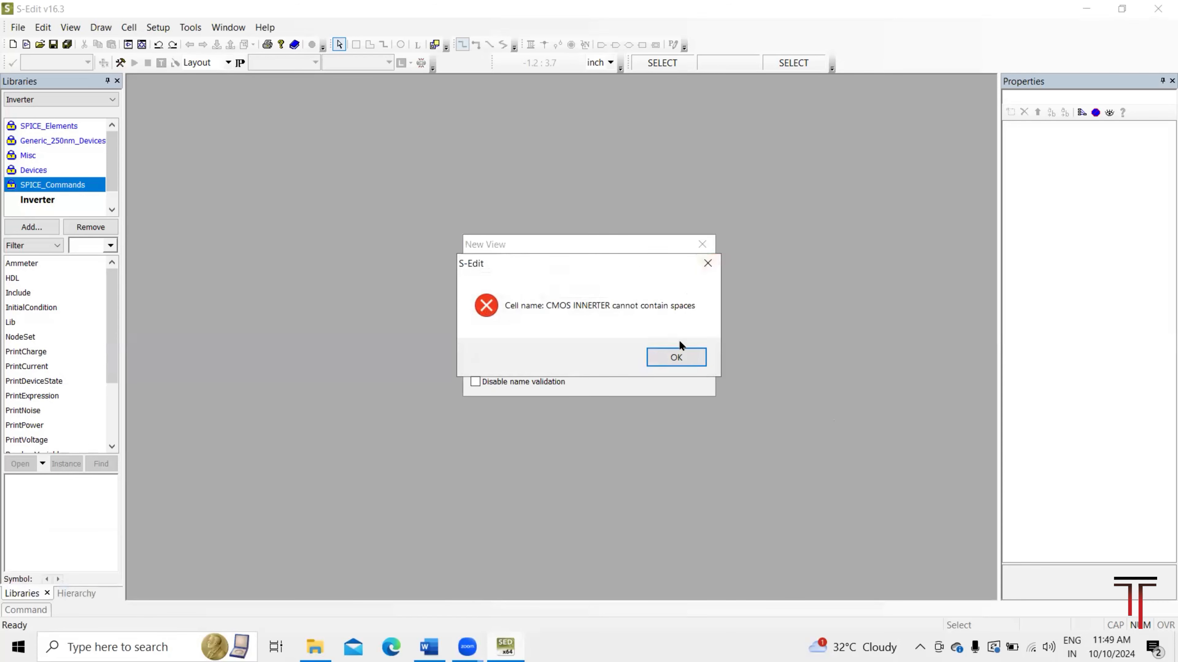
pyautogui.click(671, 358)
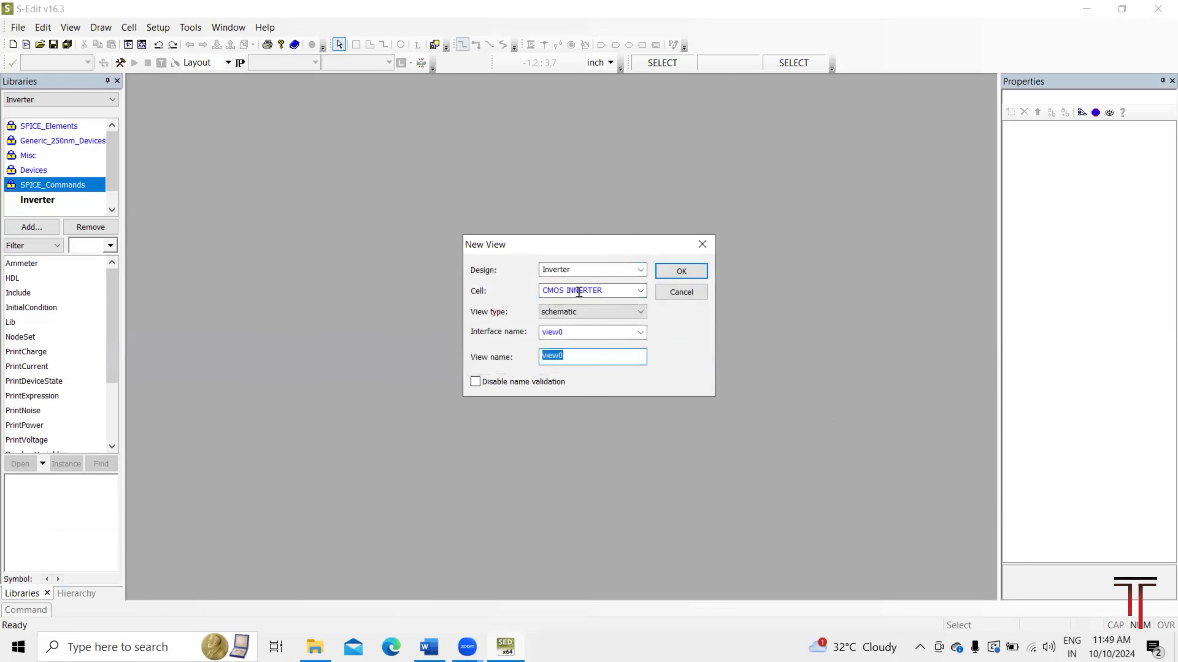
# Change the cell name to CMOS_INNERTER, create the schematic view and maximize its window.
pyautogui.click(566, 290)
pyautogui.click(566, 290)
pyautogui.press('BackSpace')
pyautogui.write('_')
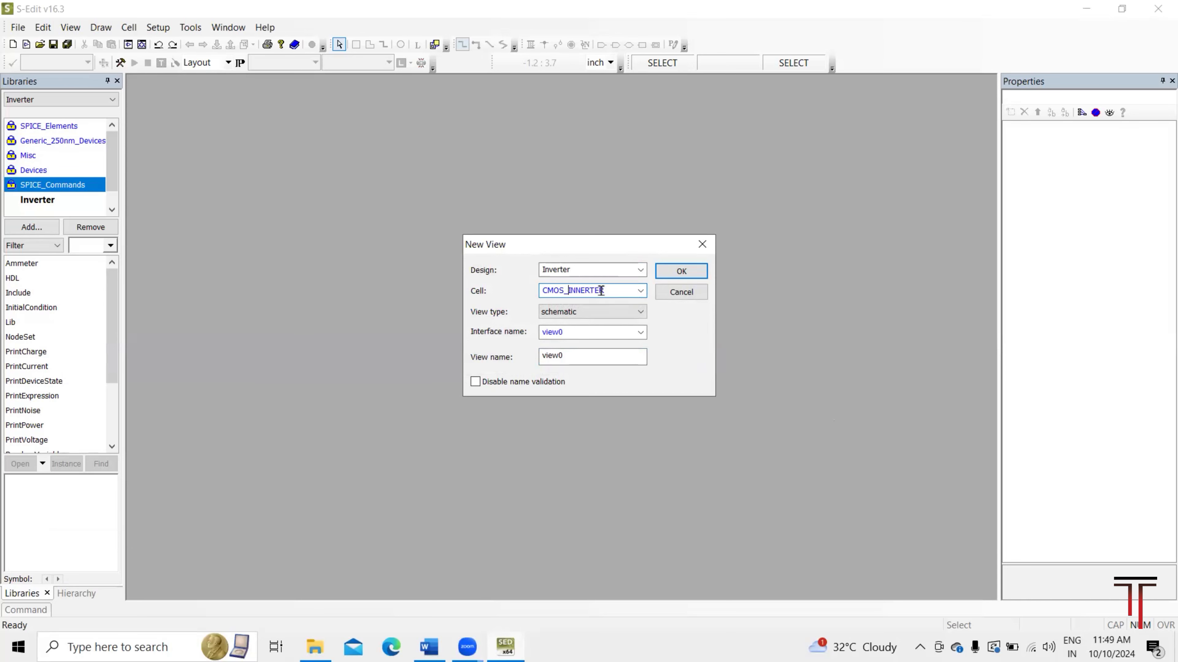
pyautogui.click(677, 268)
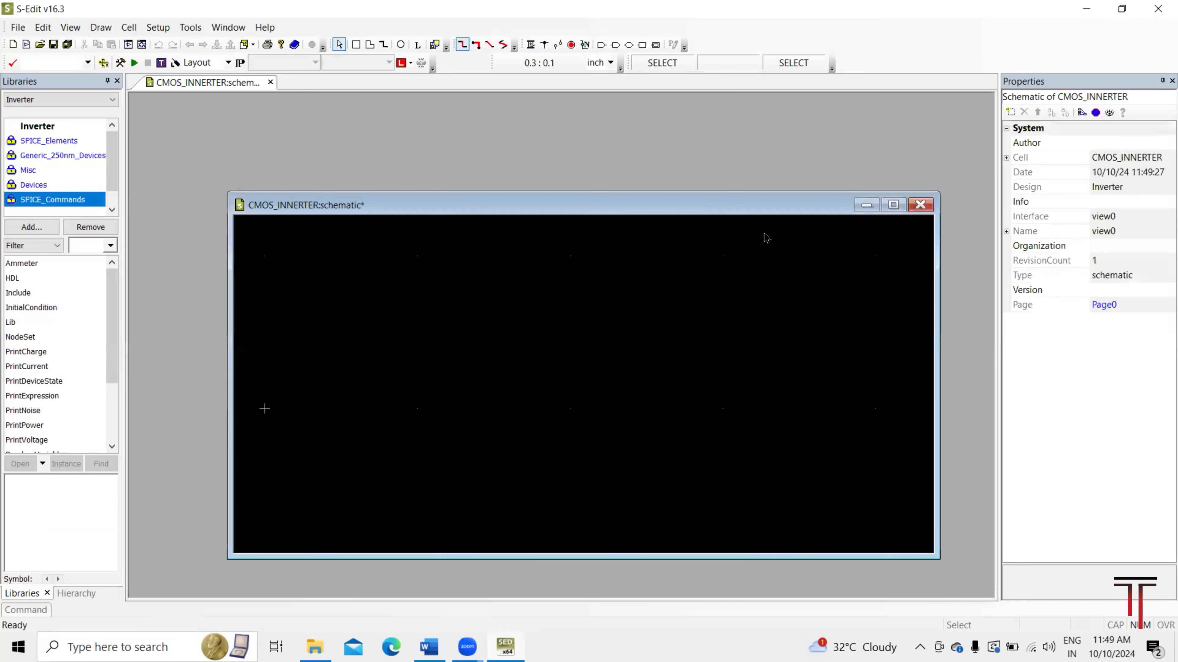
pyautogui.click(893, 205)
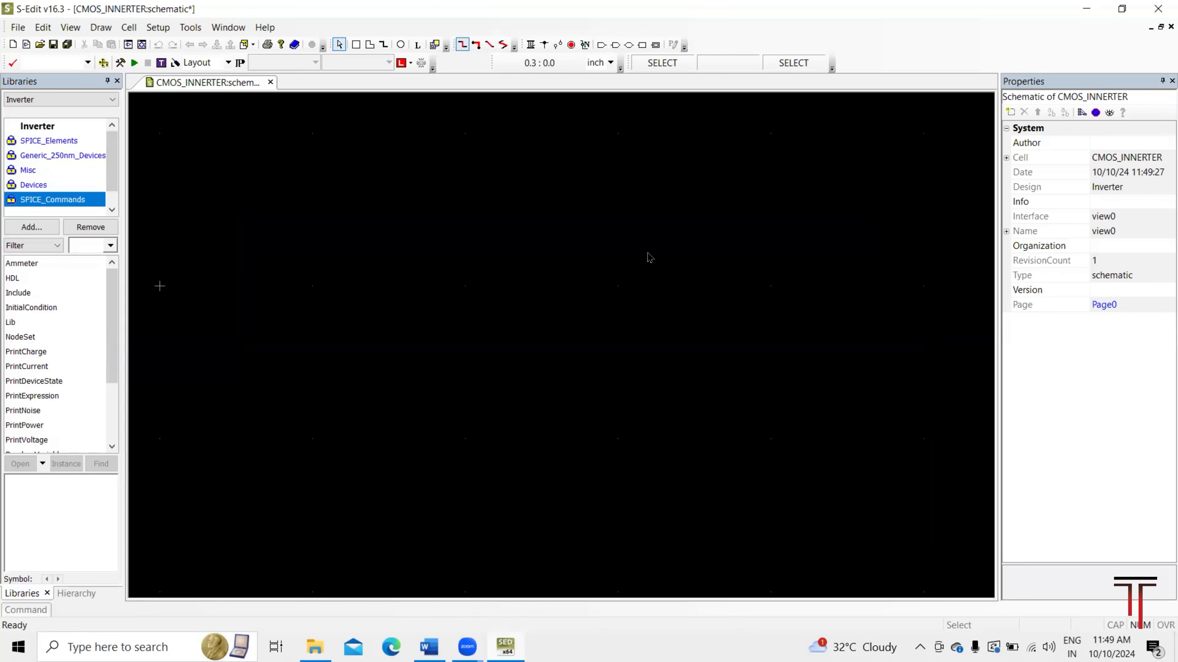
# Place a PMOS_2_5v instance from the Generic_250nm_Devices library above the schematic origin, at about (0, 1.3) inch.
pyautogui.scroll(-9, 494, 350)
pyautogui.scroll(-2, 494, 349)
pyautogui.click(45, 157)
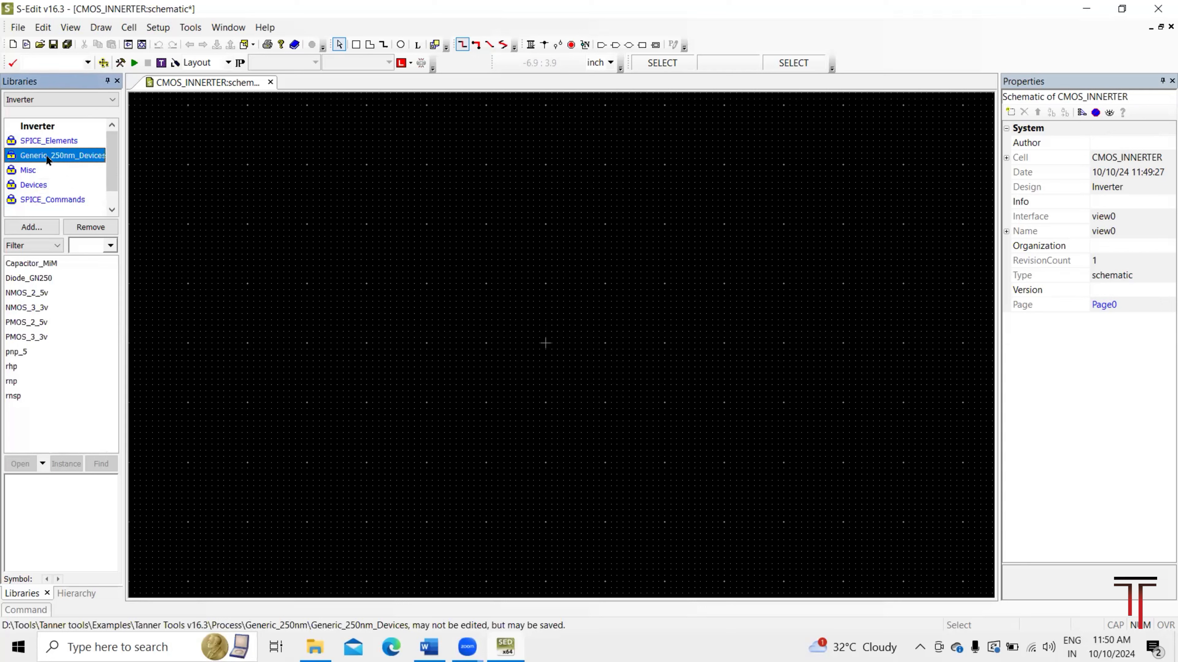
pyautogui.click(16, 327)
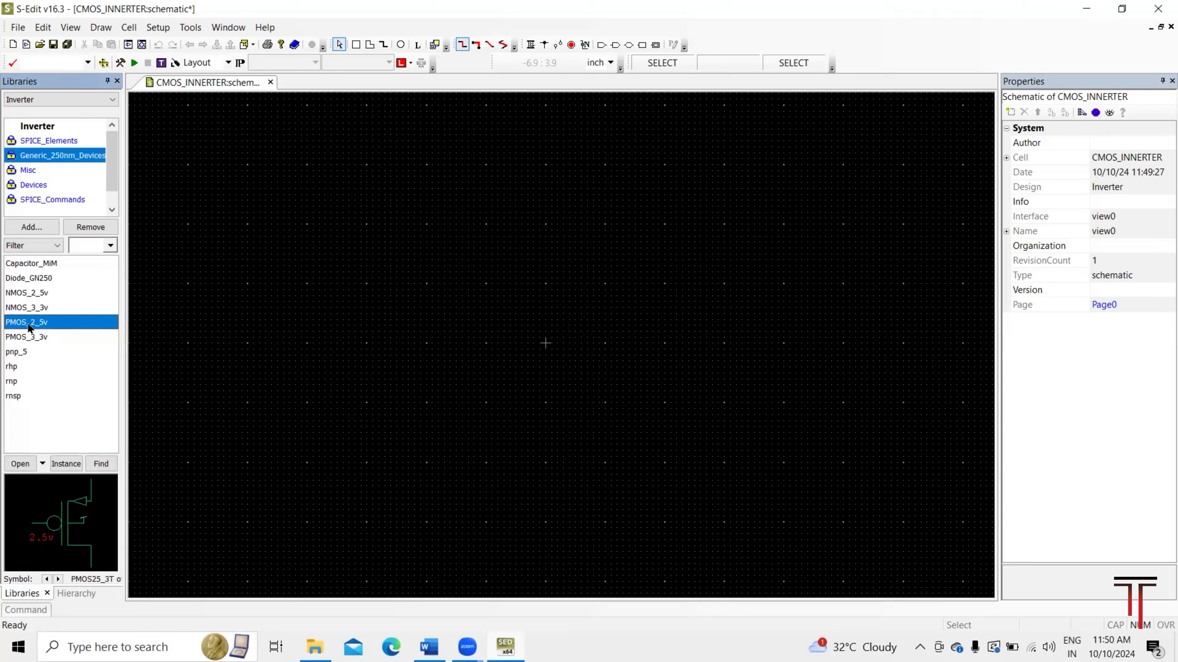
pyautogui.moveTo(28, 324); pyautogui.dragTo(320, 313)
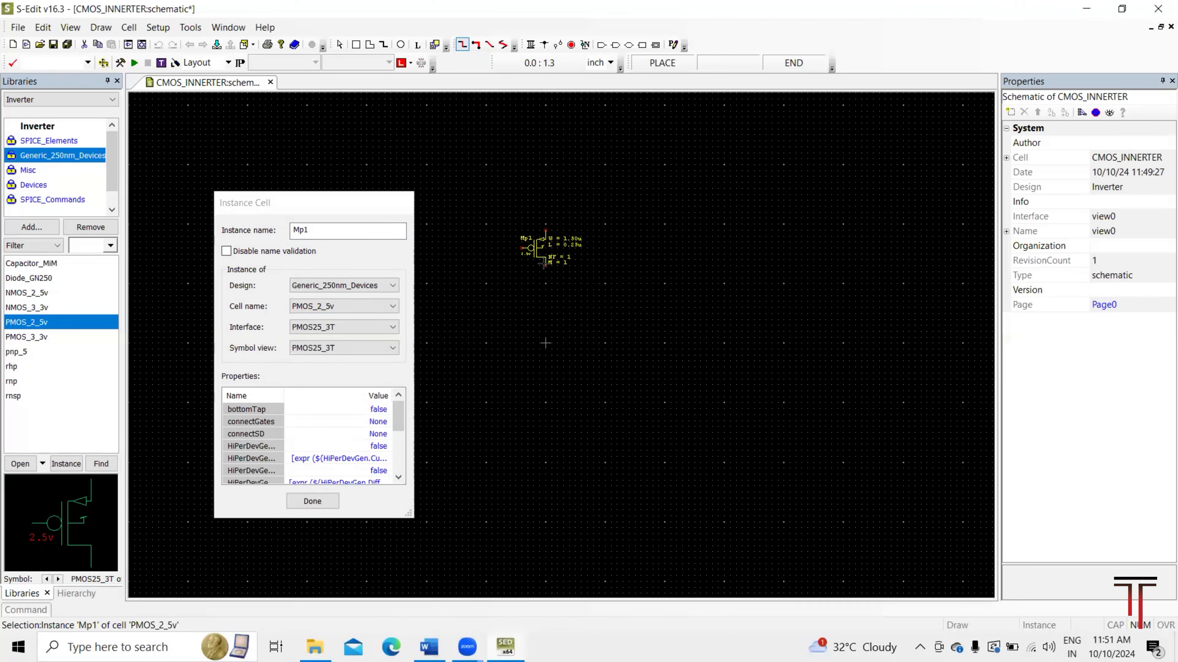
pyautogui.click(593, 288)
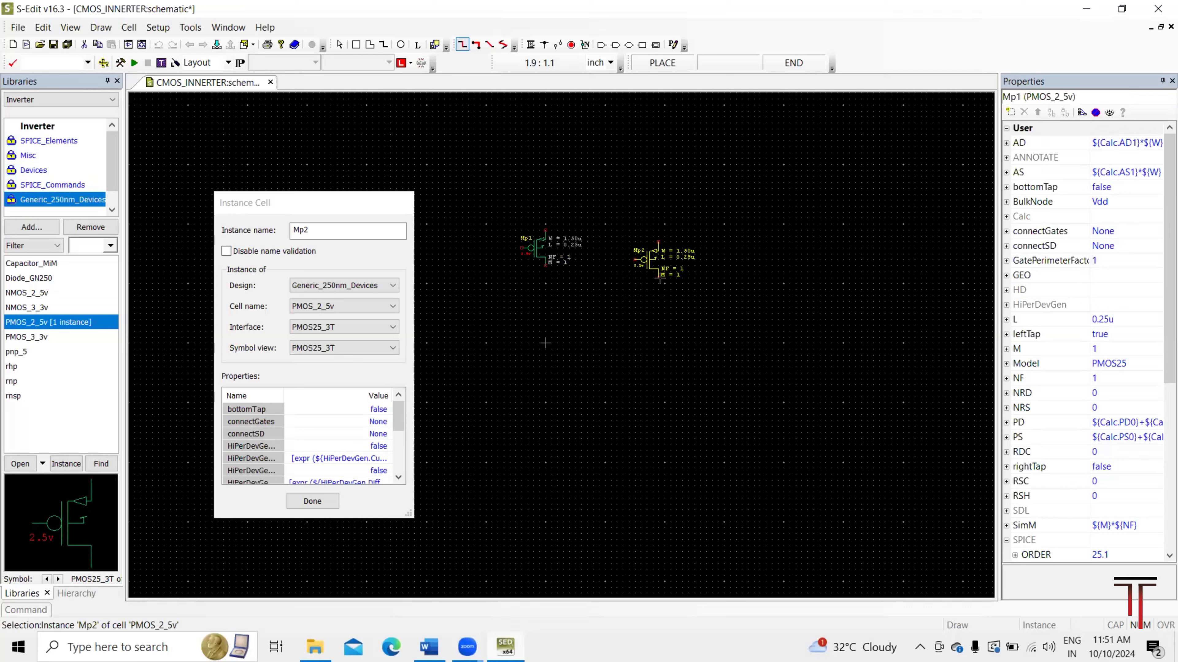
# Place six additional PMOS_2_5v instances at scattered positions beside the first transistor.
pyautogui.click(695, 260)
pyautogui.click(801, 289)
pyautogui.click(855, 348)
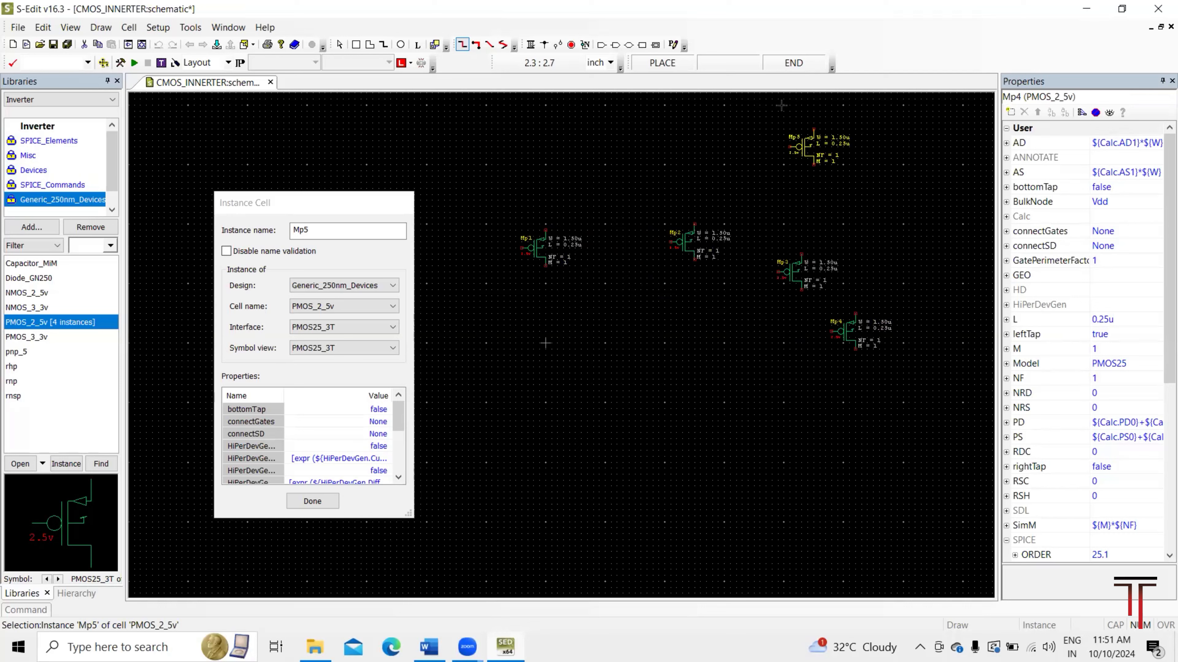
pyautogui.click(753, 146)
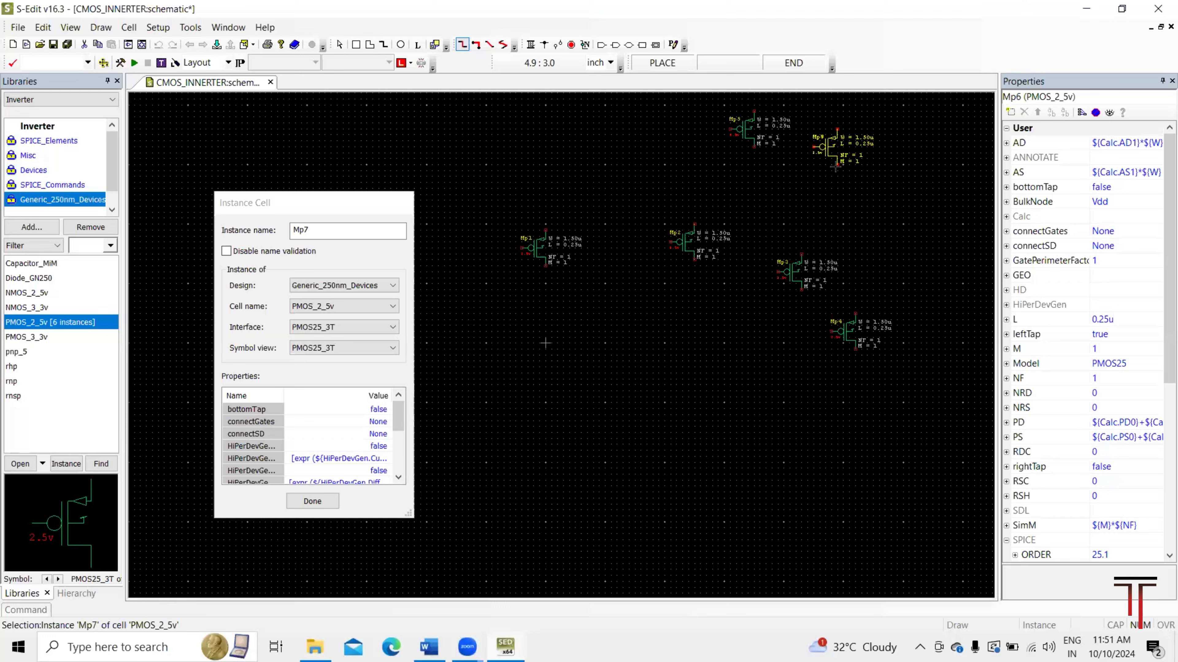
pyautogui.click(887, 211)
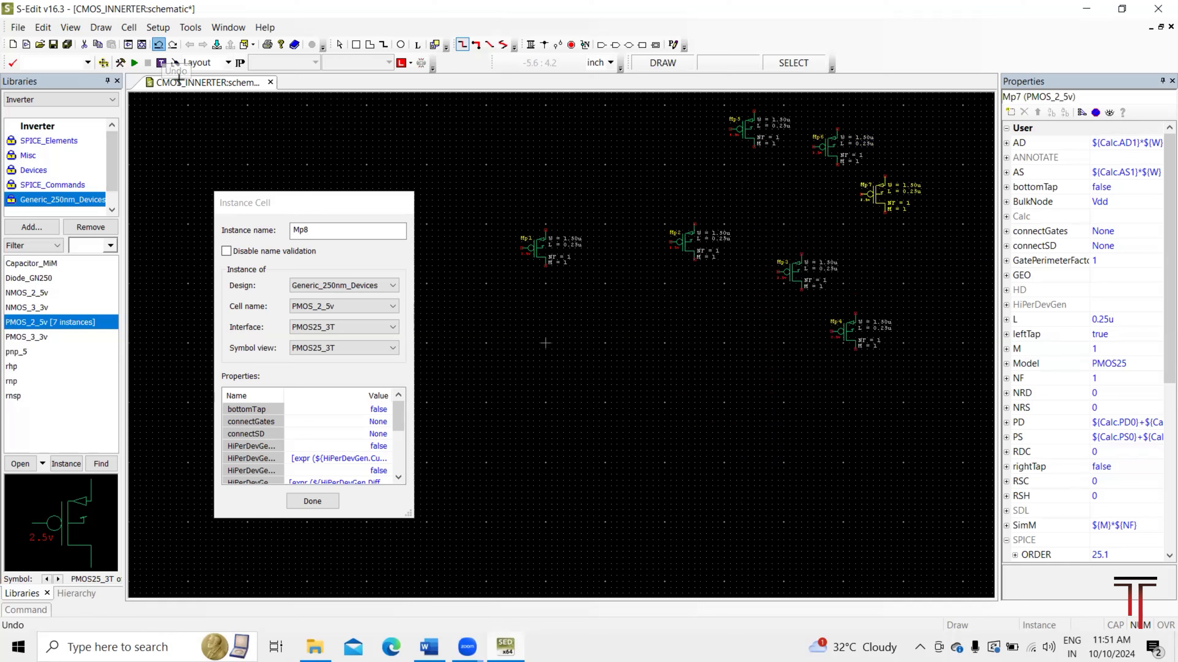
# Undo the six additional PMOS_2_5v placements and end instance placement.
pyautogui.hotkey('ctrl', 'z')
pyautogui.hotkey('ctrl', 'z')
pyautogui.hotkey('ctrl', 'z')
pyautogui.hotkey('ctrl', 'z')
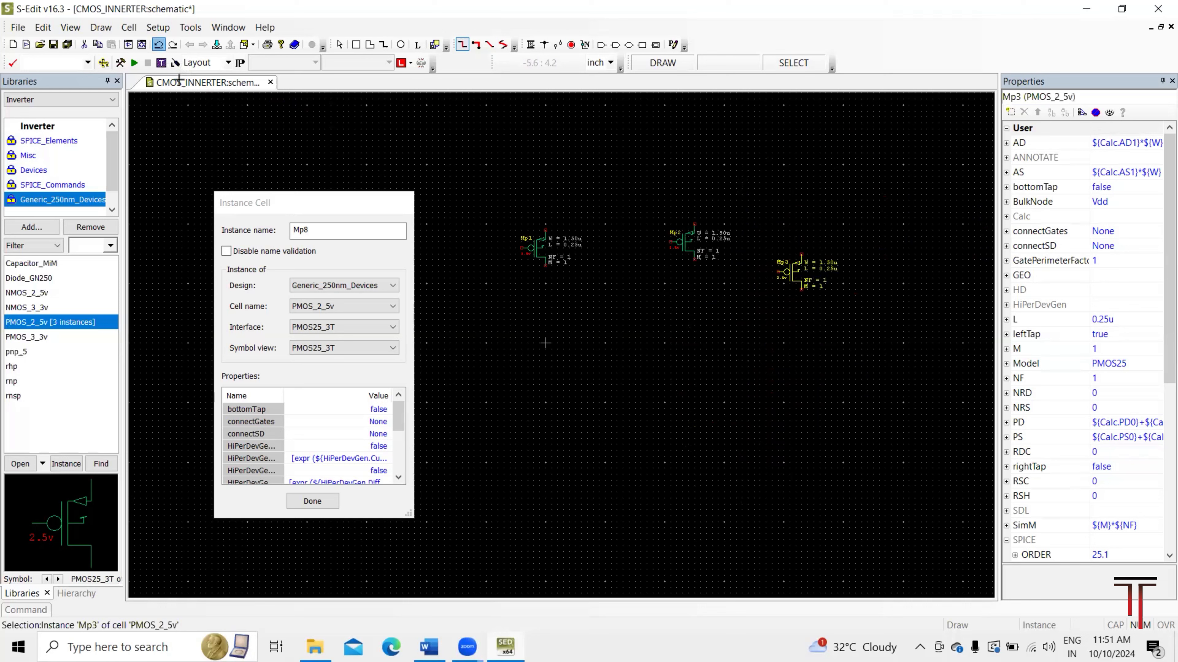
pyautogui.click(159, 44)
pyautogui.click(158, 44)
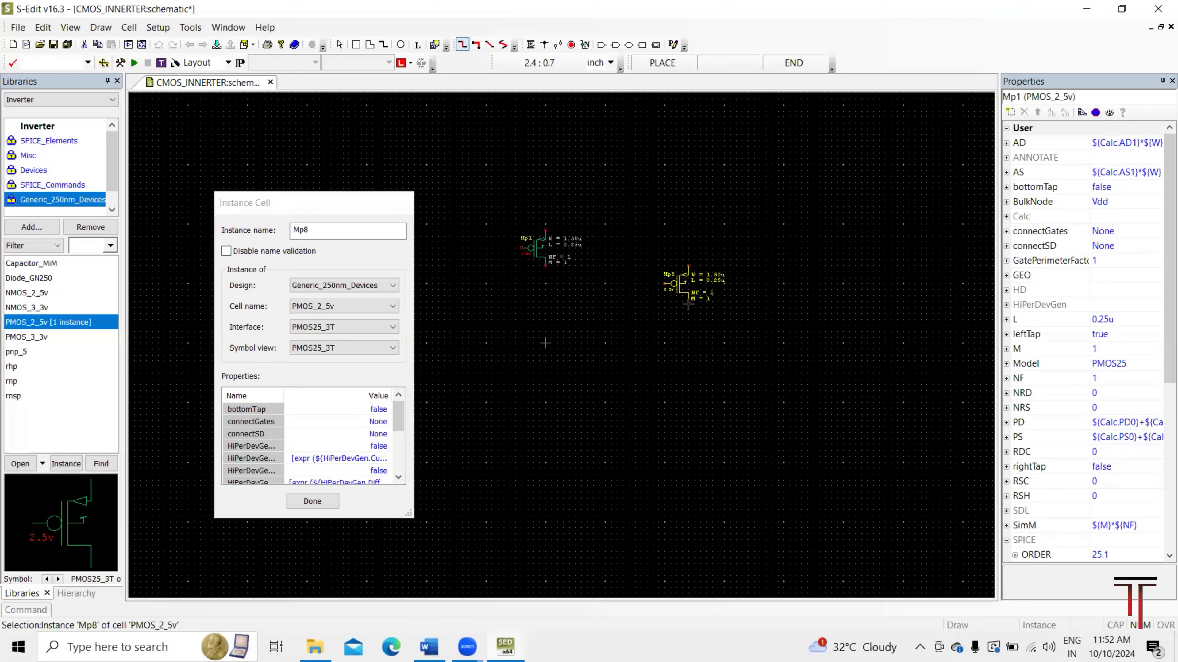
pyautogui.press('Escape')
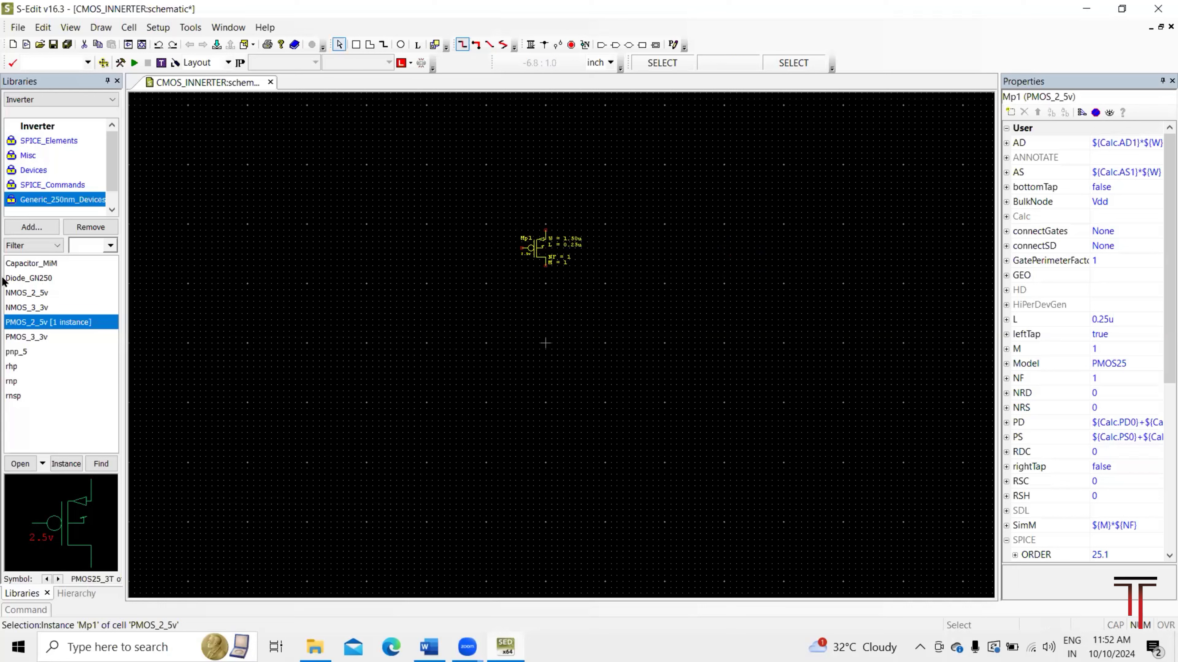
# Place one NMOS_2_5v instance directly below the PMOS transistor, at about (0, 0.3) inch, and end placement.
pyautogui.click(21, 295)
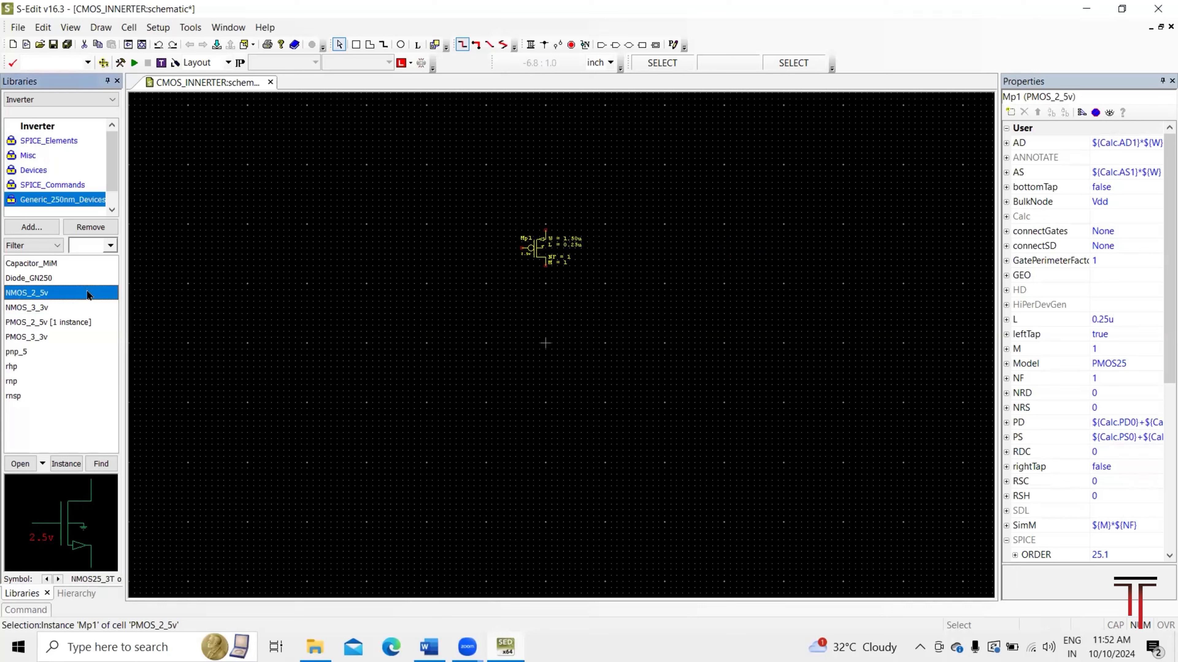
pyautogui.moveTo(88, 293); pyautogui.dragTo(457, 357)
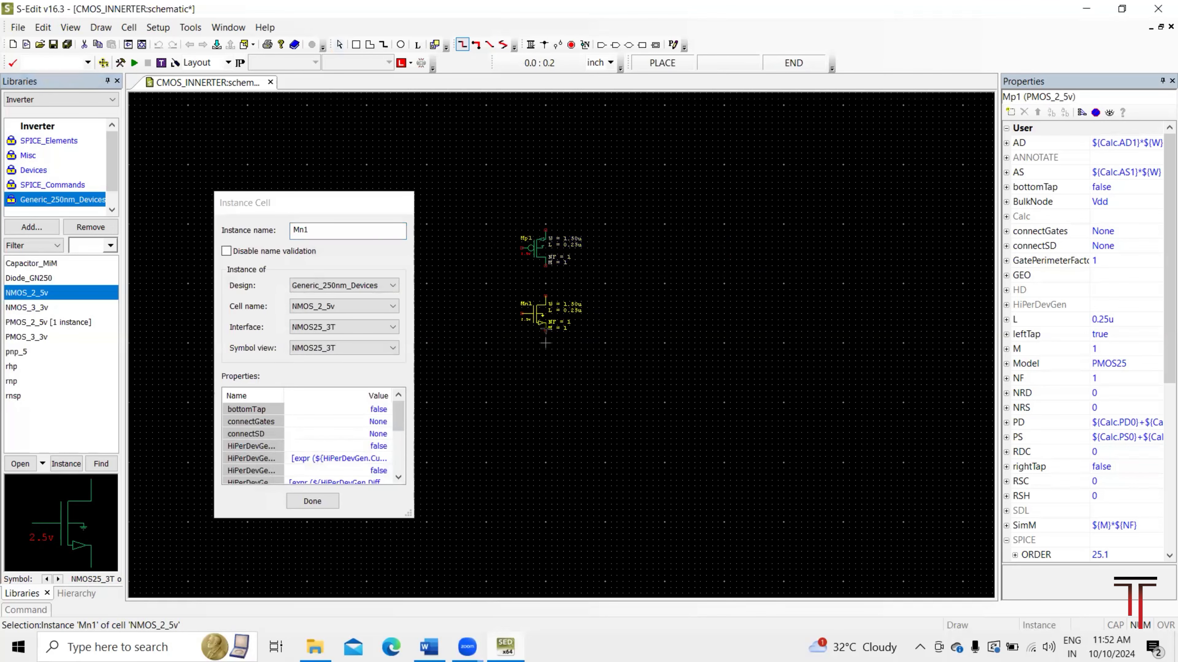
pyautogui.click(545, 326)
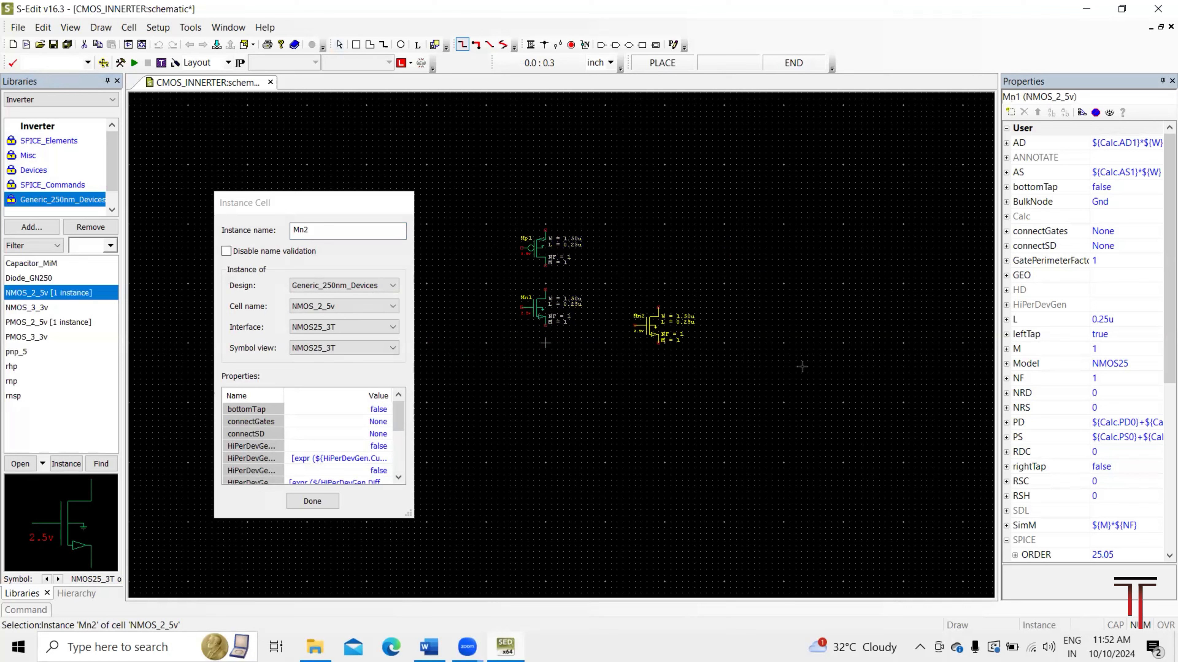
pyautogui.rightClick(747, 404)
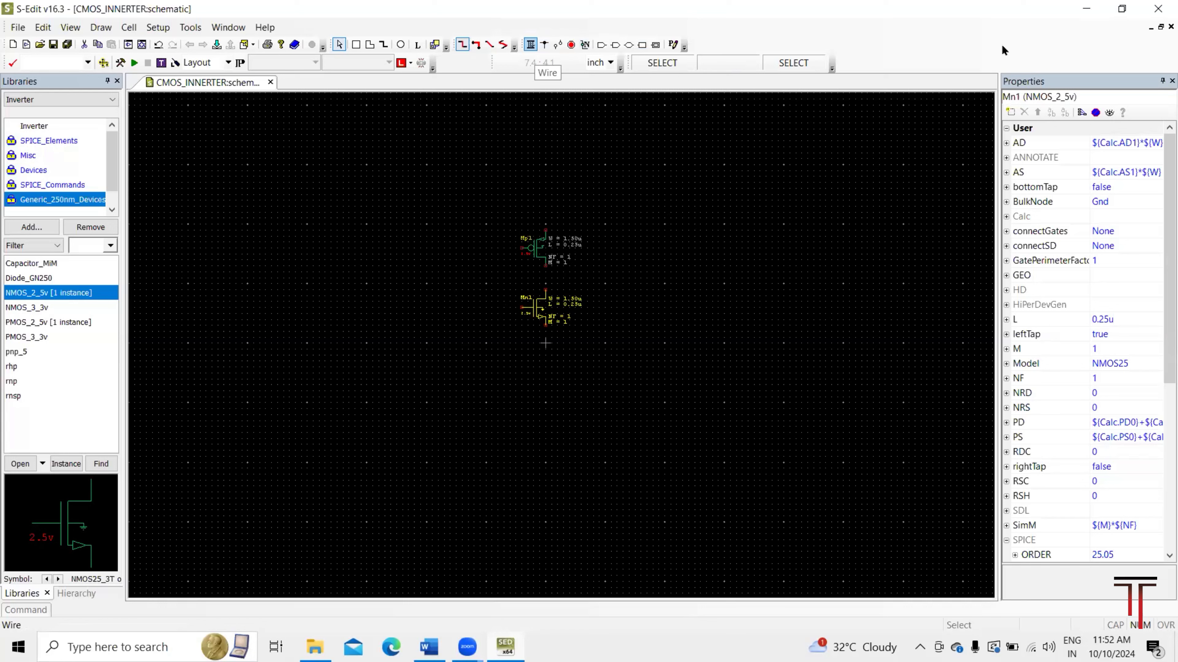
# Wire the lower terminal of the PMOS transistor to the upper terminal of the NMOS transistor.
pyautogui.press('w')
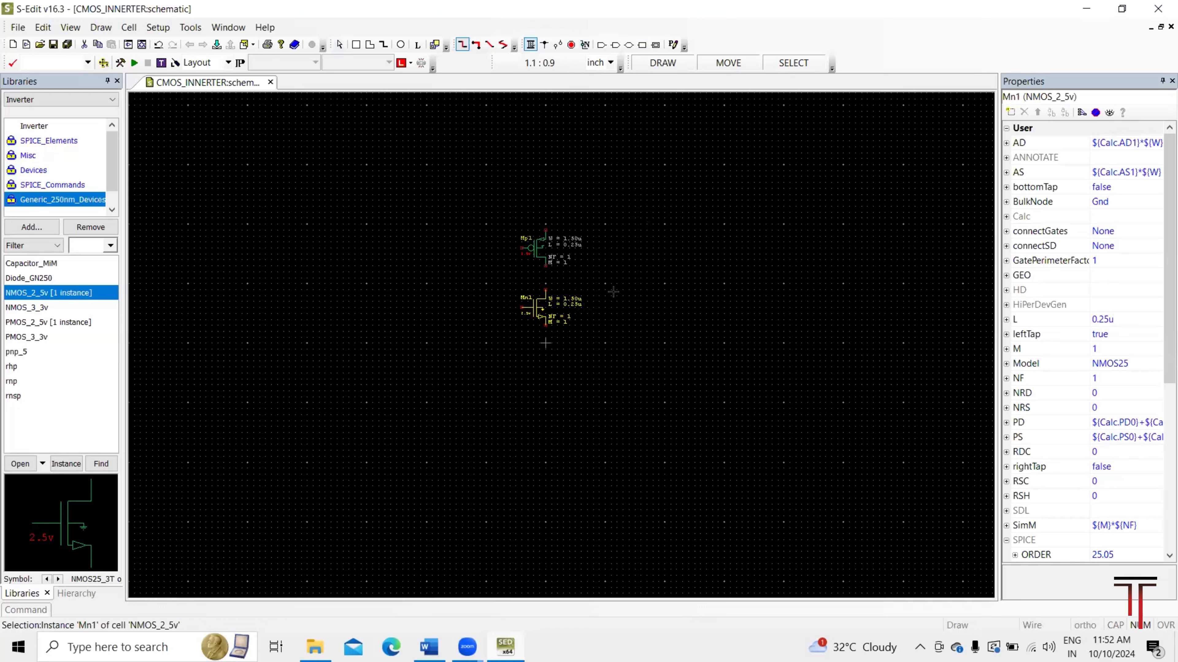
pyautogui.click(546, 268)
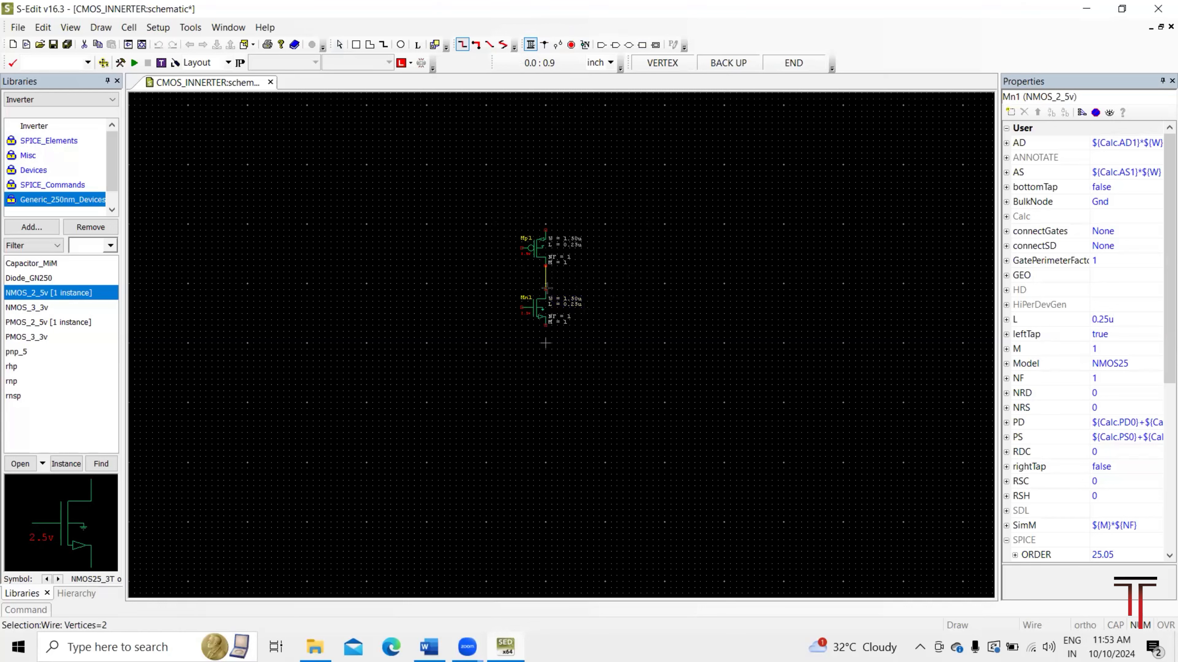
pyautogui.rightClick(545, 288)
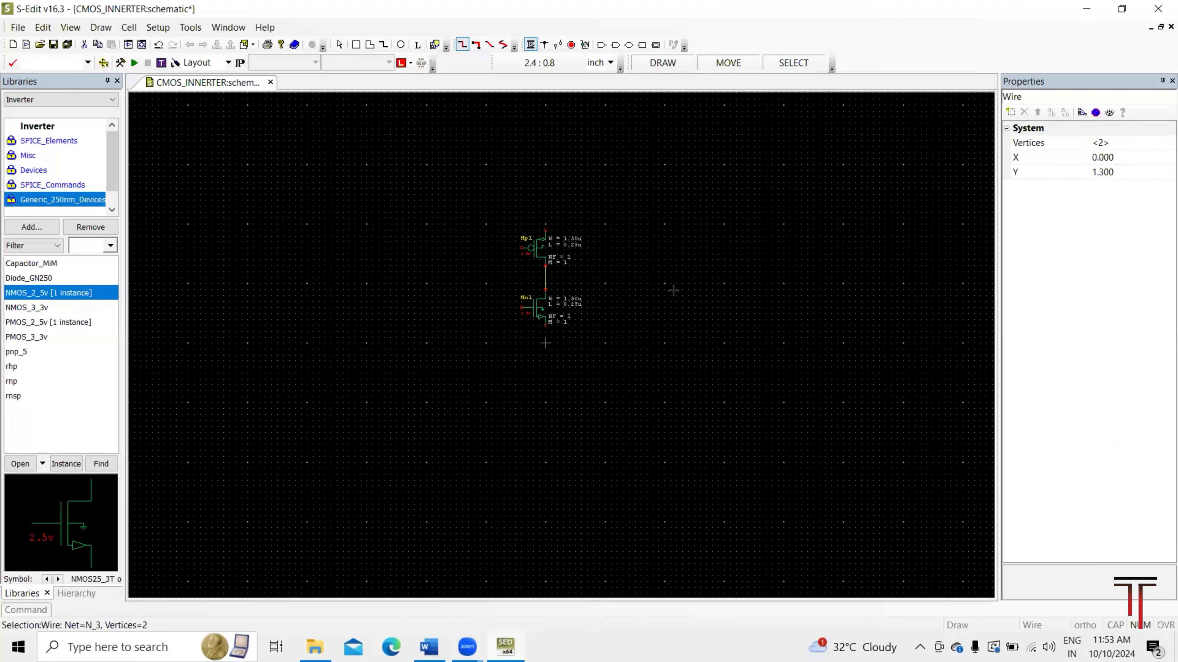
# Connect the PMOS gate to the NMOS gate with a wire routed beside the two transistors.
pyautogui.click(522, 249)
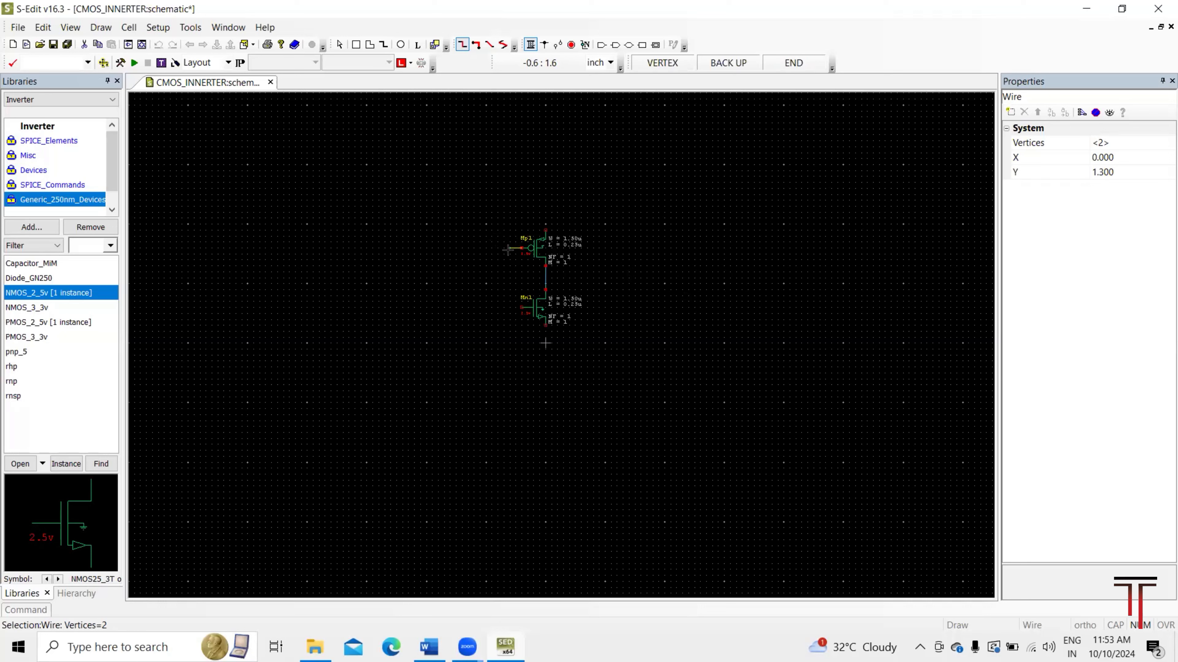
pyautogui.click(509, 250)
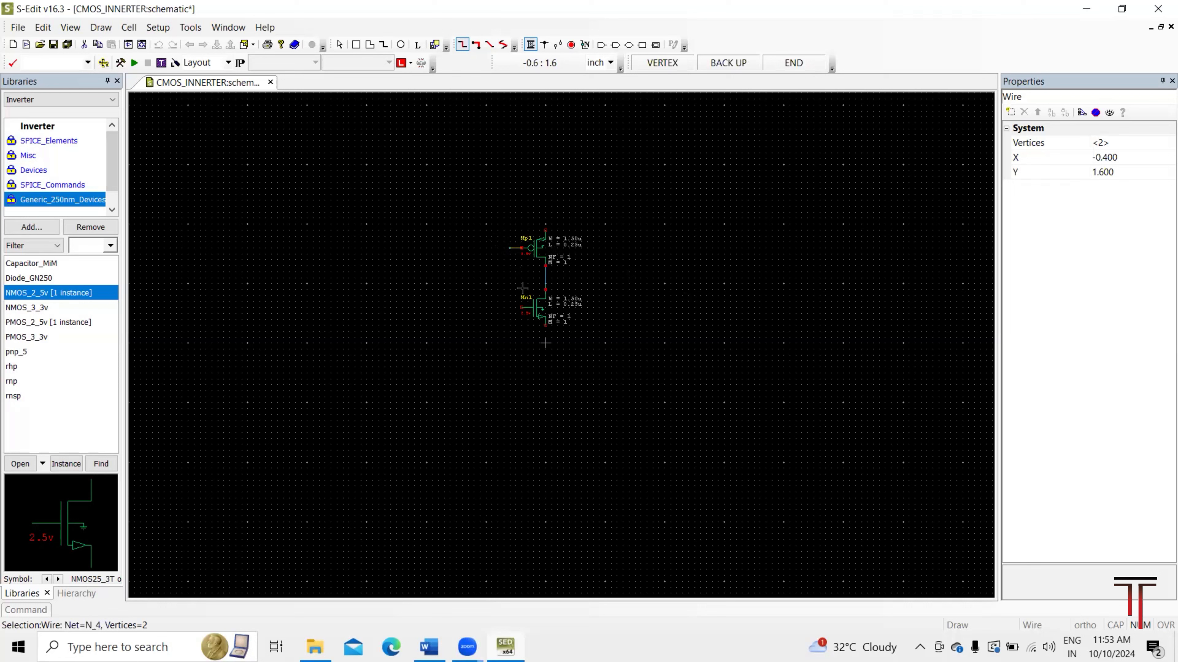
pyautogui.click(517, 308)
pyautogui.click(523, 307)
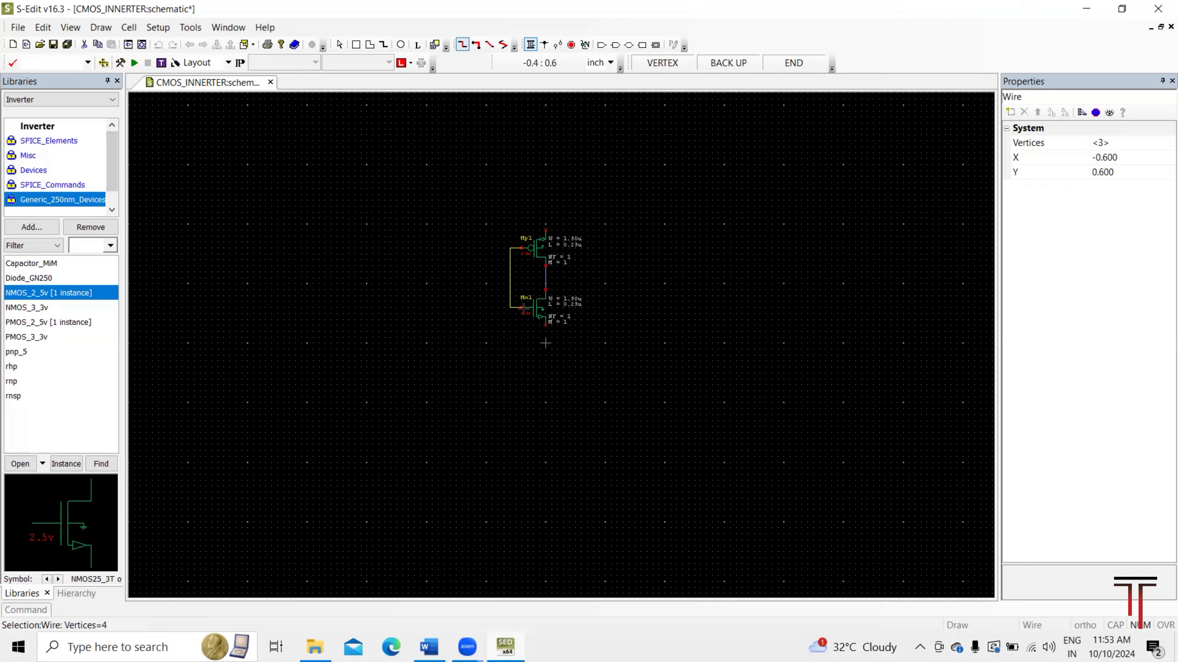
# End the gate wire, and place one Vdd instance from the Misc library on the PMOS transistor's upper terminal, at (0, 1.9) inch.
pyautogui.rightClick(523, 308)
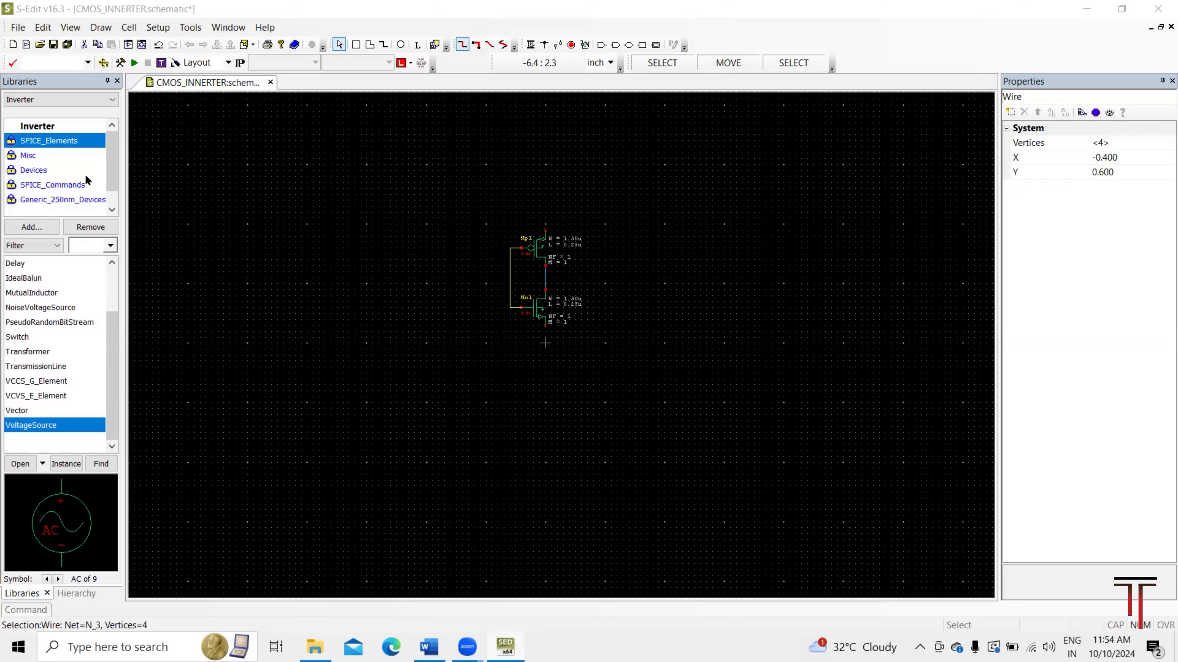
pyautogui.click(29, 156)
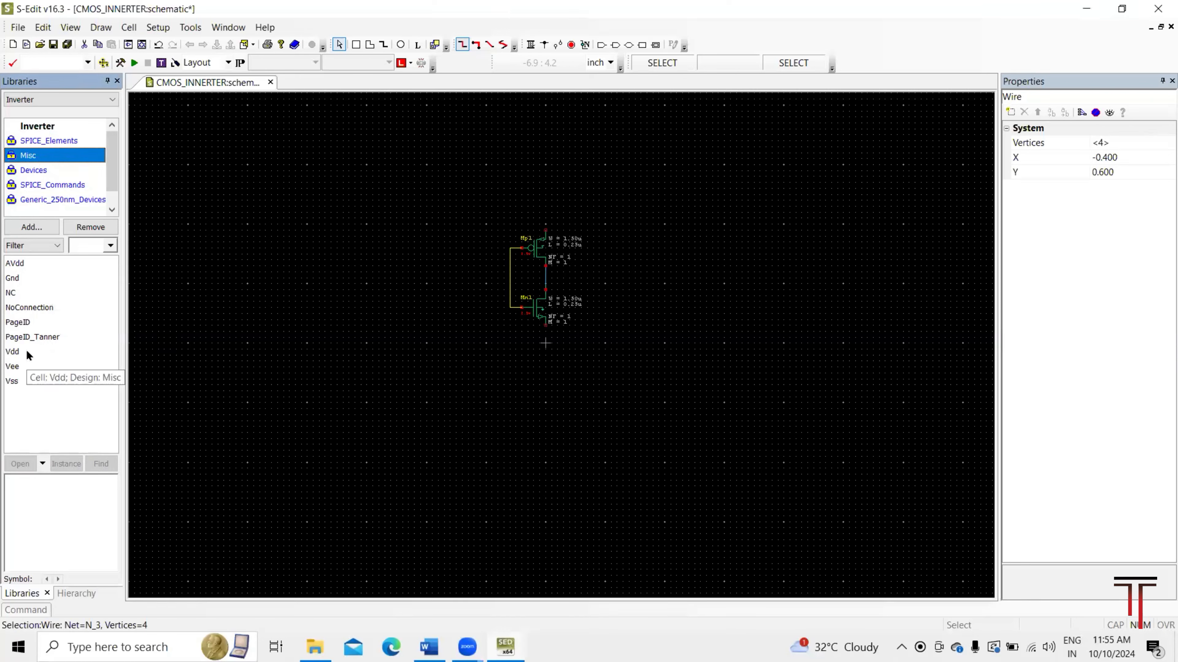
pyautogui.moveTo(14, 352); pyautogui.dragTo(522, 335)
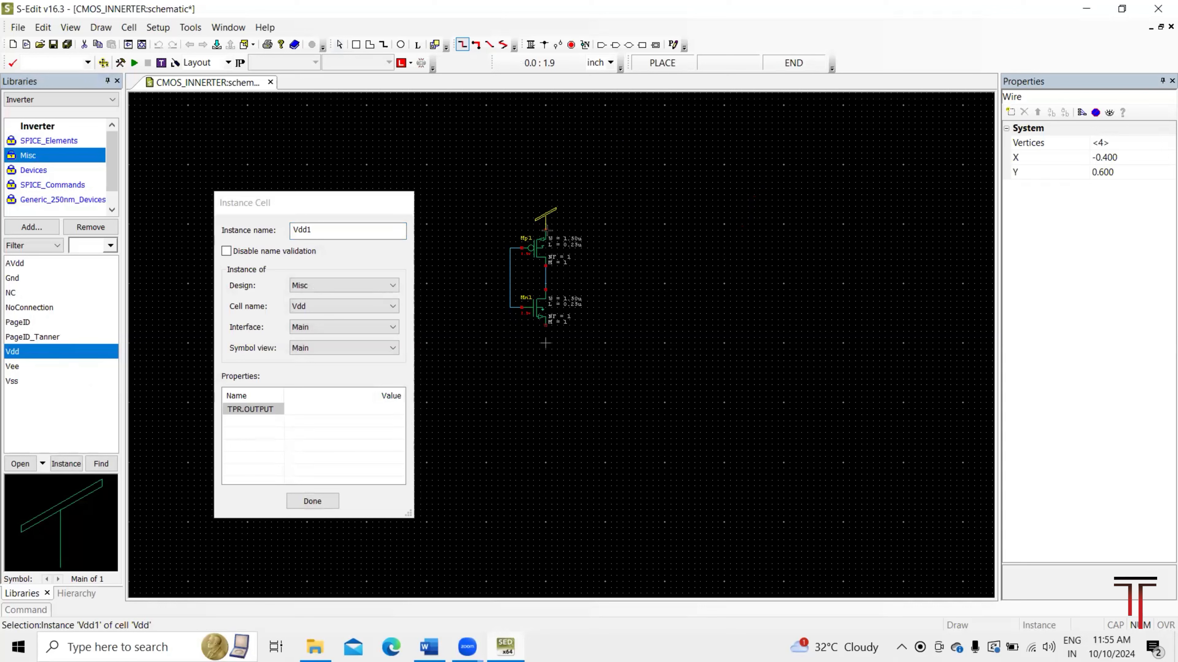
pyautogui.click(545, 229)
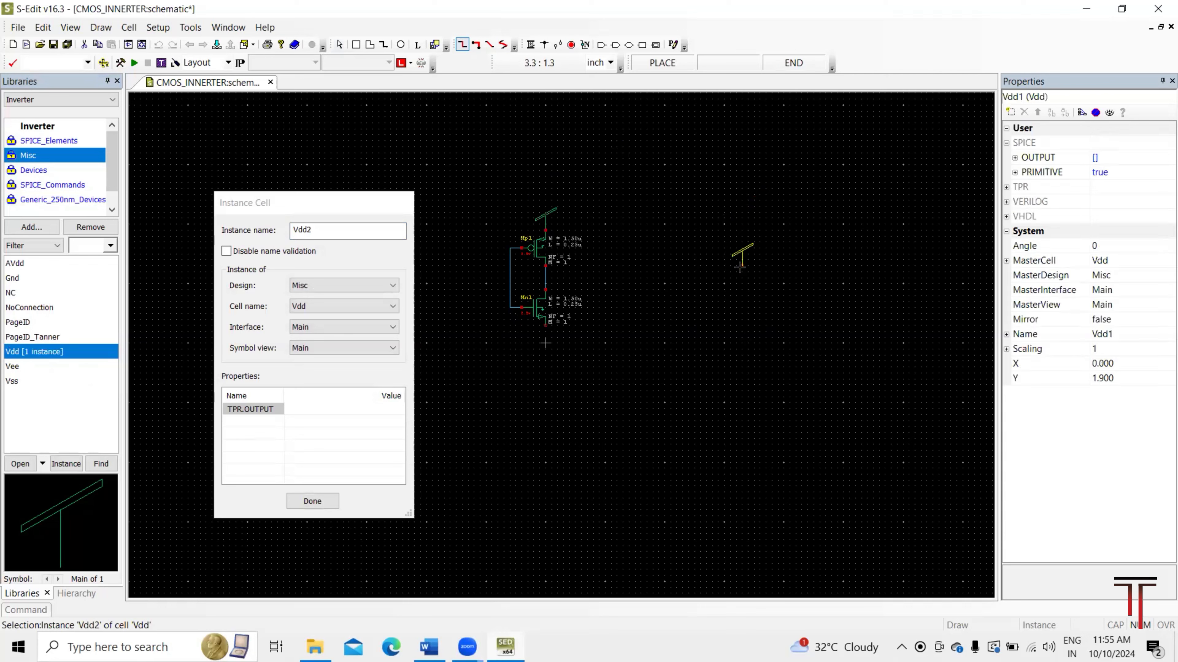
pyautogui.press('Escape')
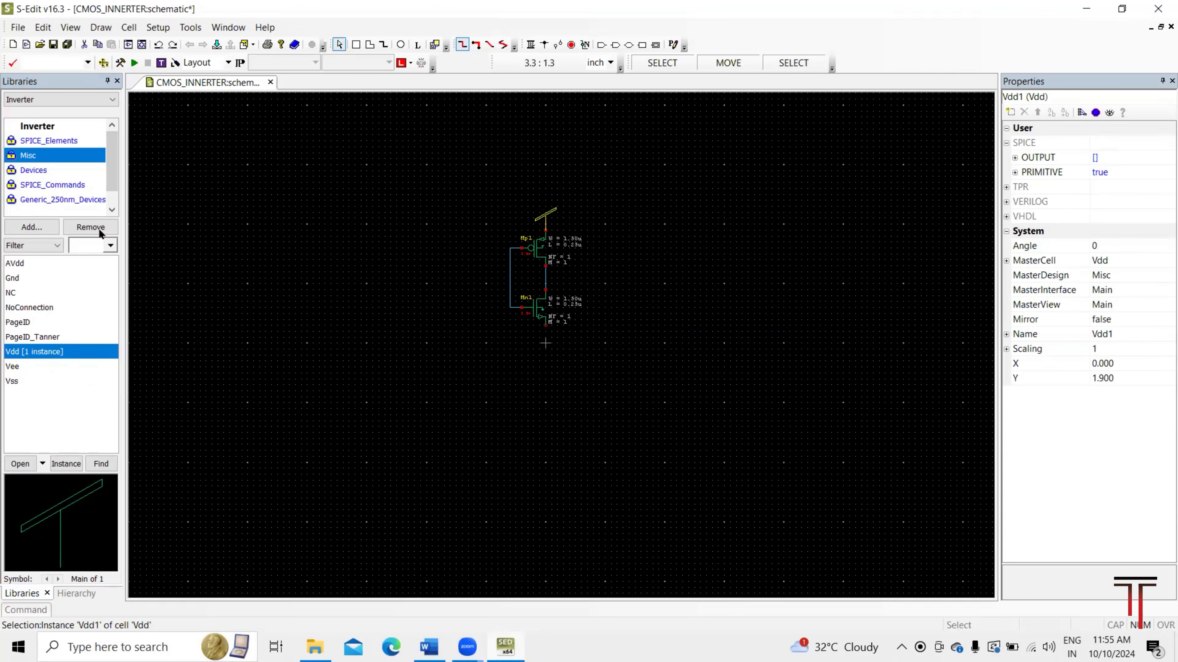
# Place one Gnd instance on the NMOS transistor's lower terminal, at (0, 0.3) inch, and end placement.
pyautogui.doubleClick(11, 279)
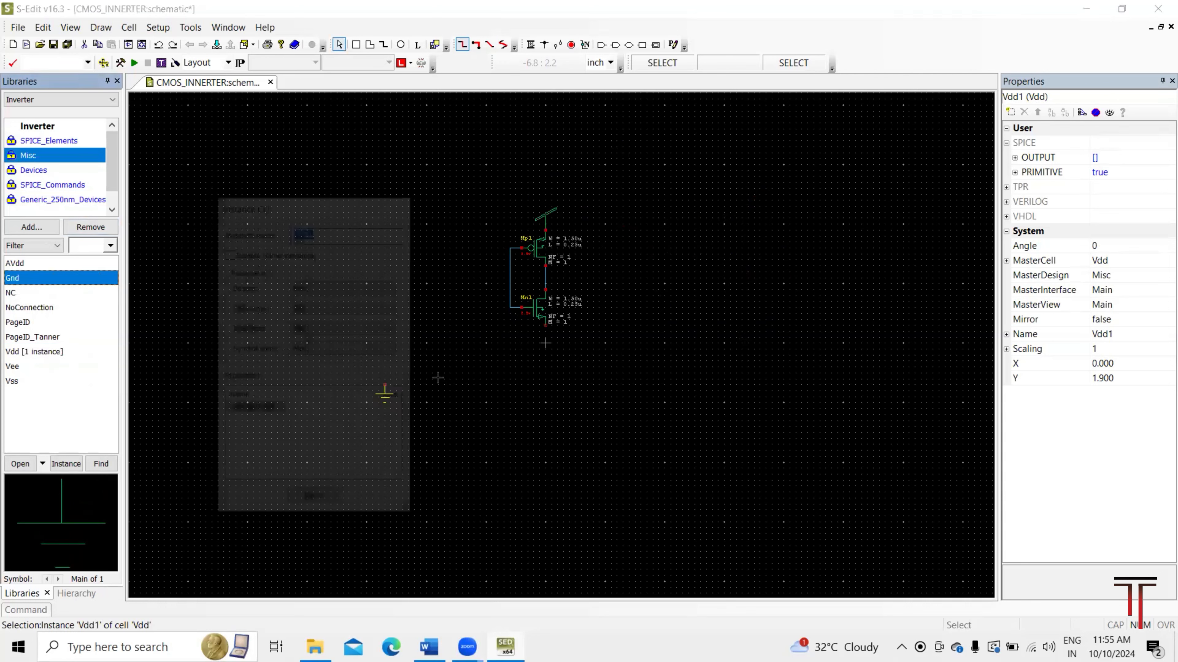
pyautogui.click(545, 326)
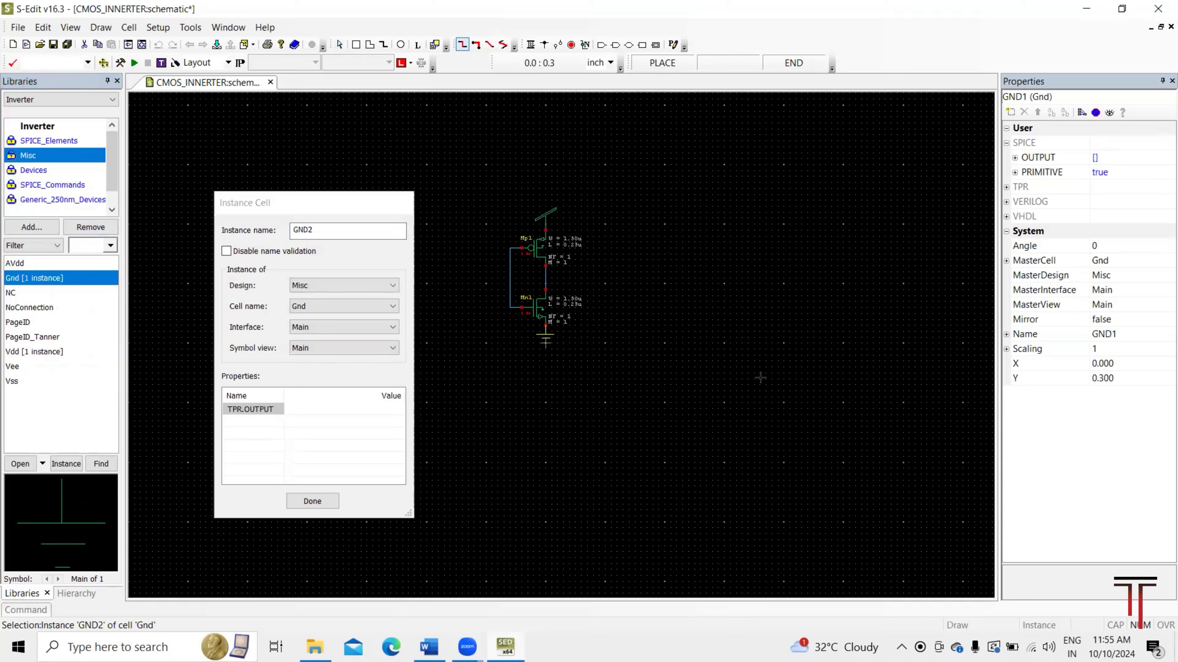
pyautogui.rightClick(782, 394)
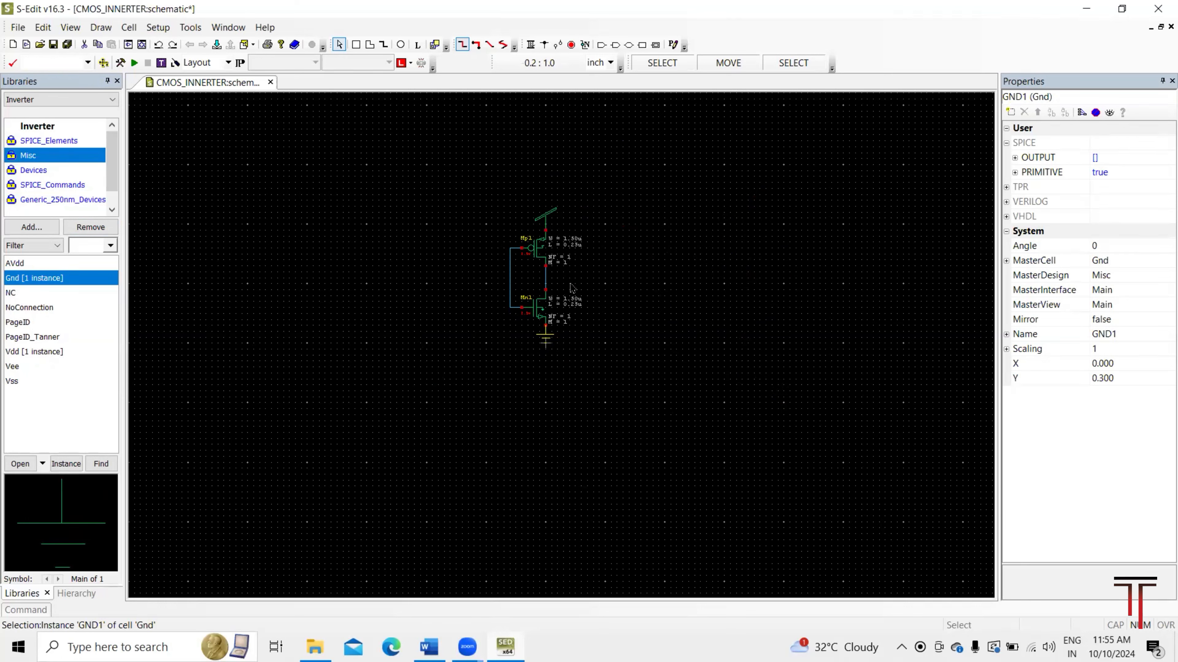
# Add an input port named In on the wire joining the two gates, at (-0.6, 1.1) inch.
pyautogui.scroll(1, 493, 295)
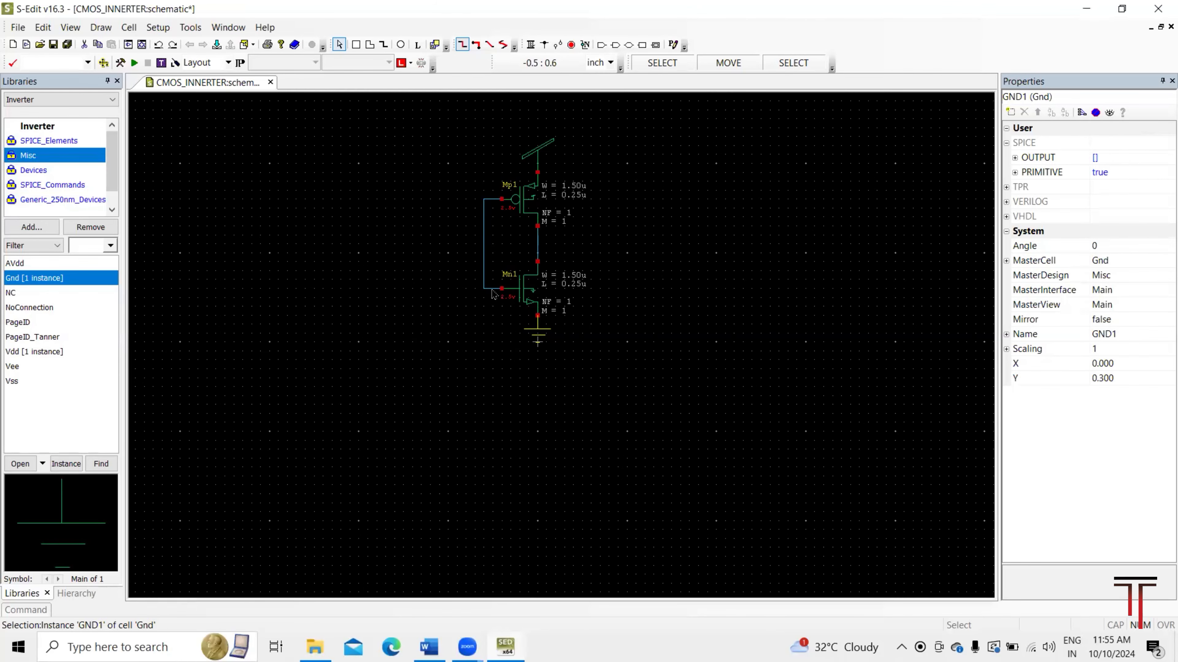
pyautogui.scroll(1, 493, 294)
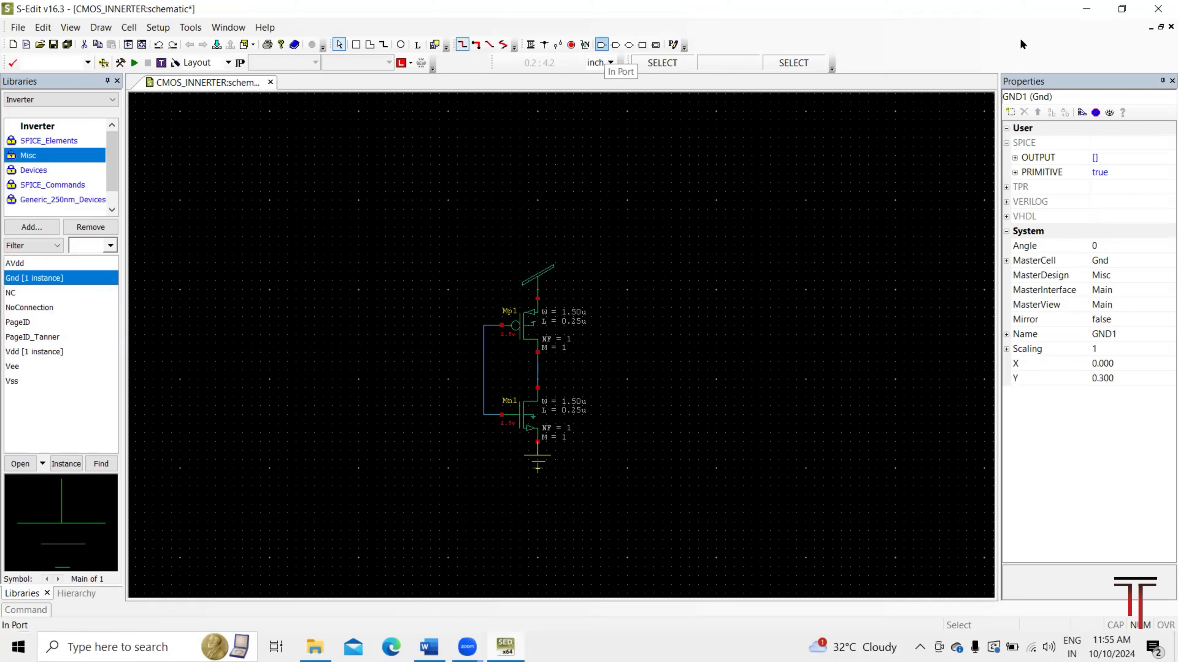
pyautogui.click(601, 45)
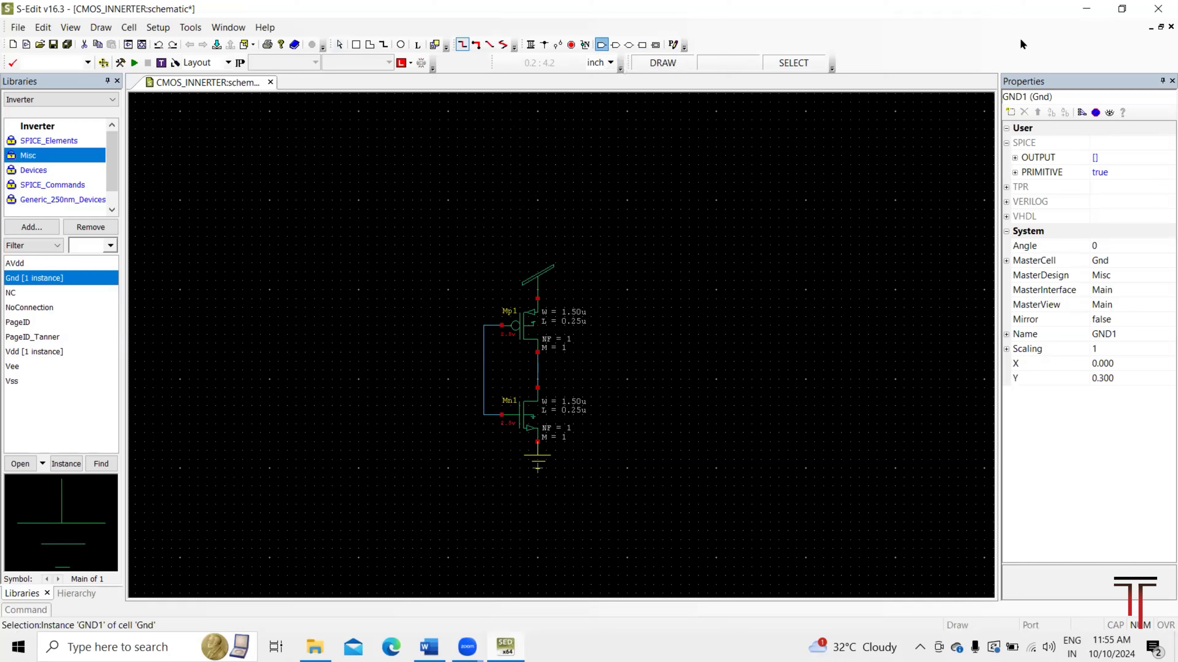
pyautogui.click(448, 377)
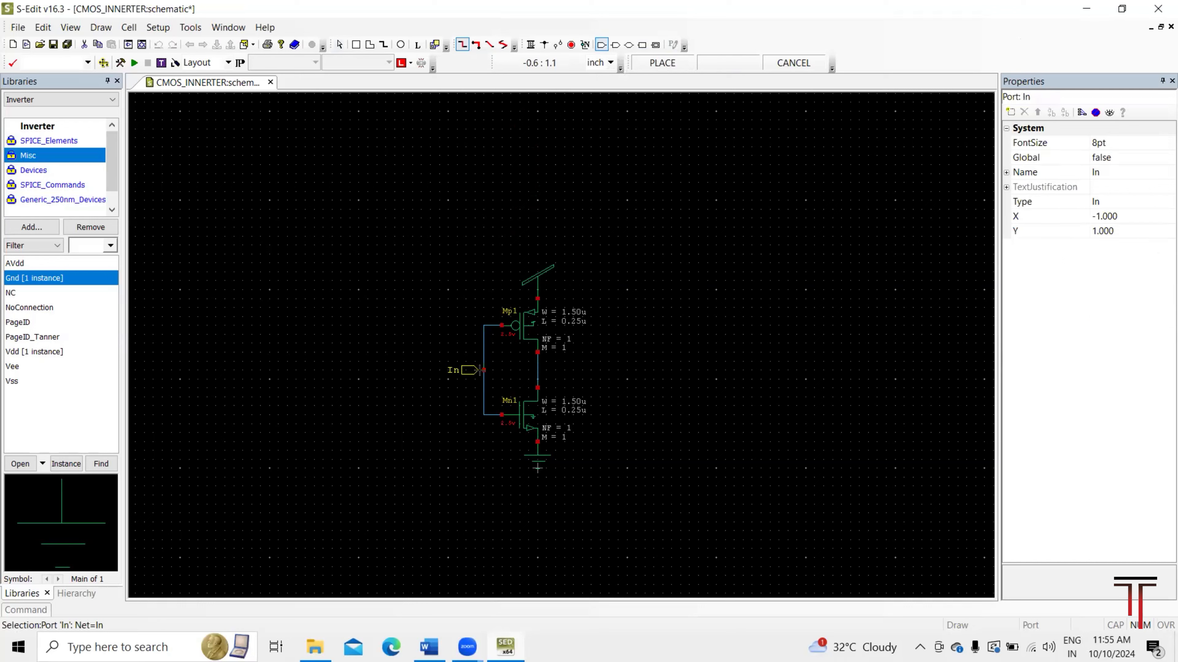
pyautogui.click(478, 370)
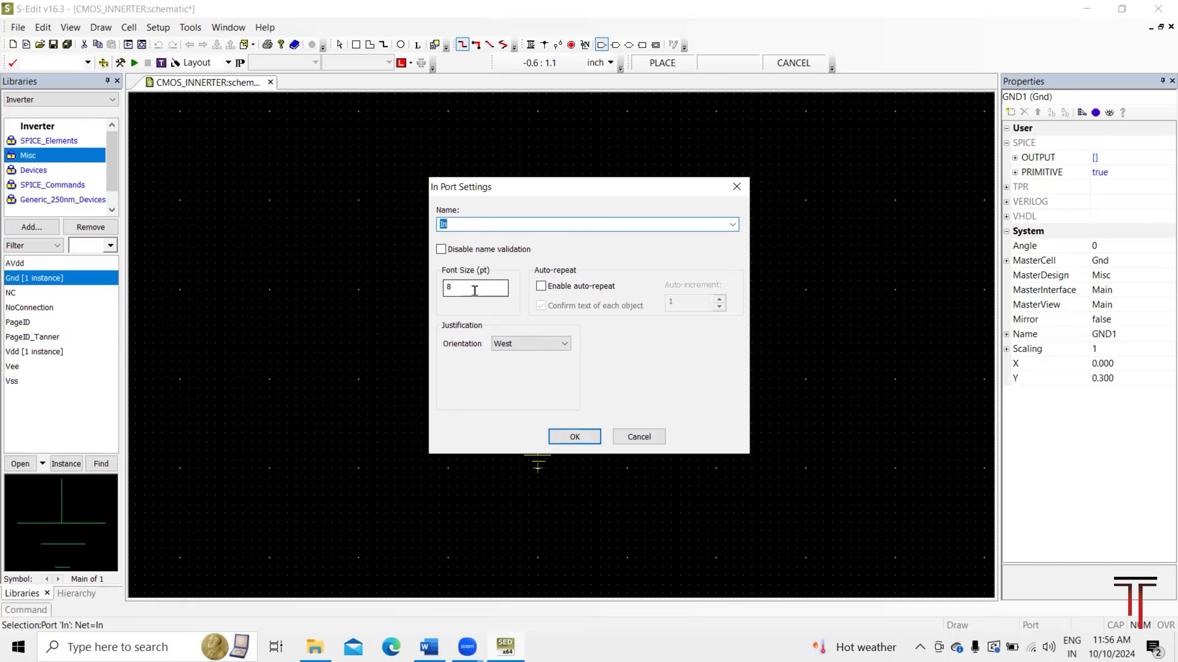
pyautogui.click(564, 437)
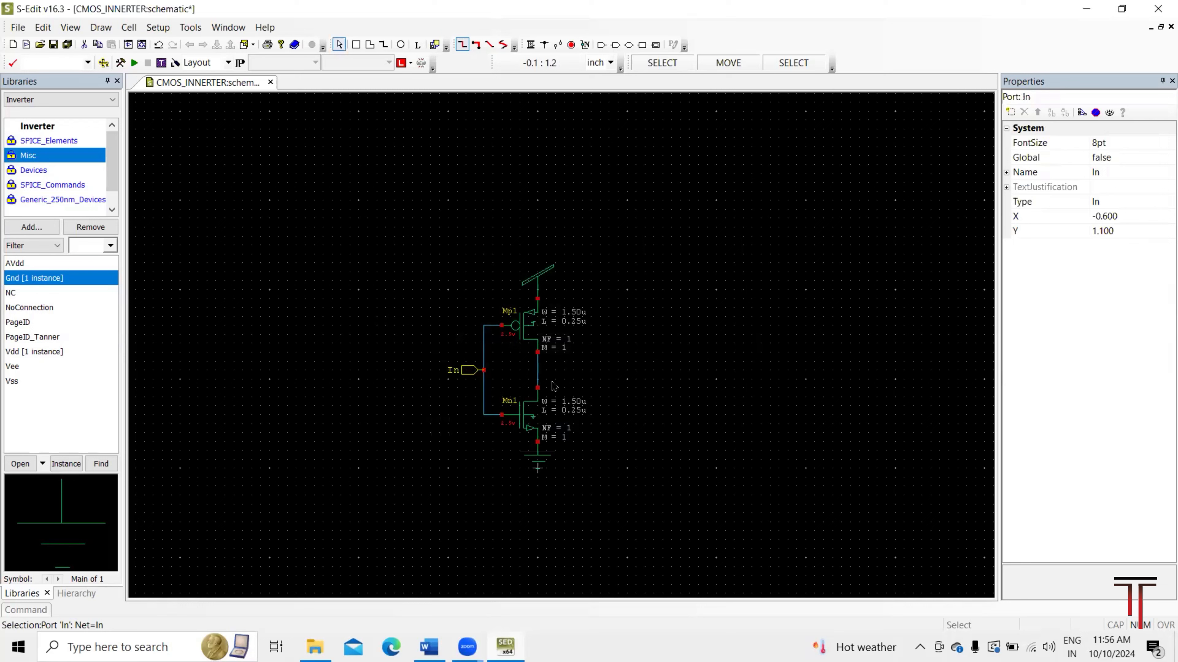
# Add an output port named Out on the wire between the two transistors, at (0, 1.1) inch.
pyautogui.click(615, 44)
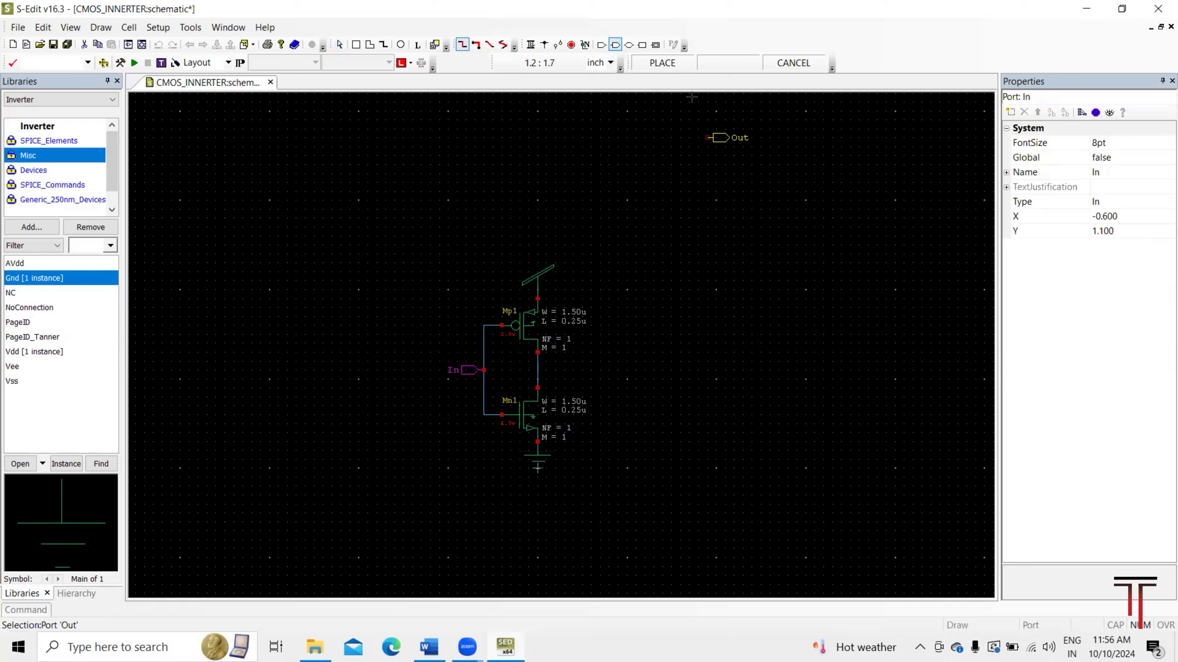
pyautogui.click(538, 370)
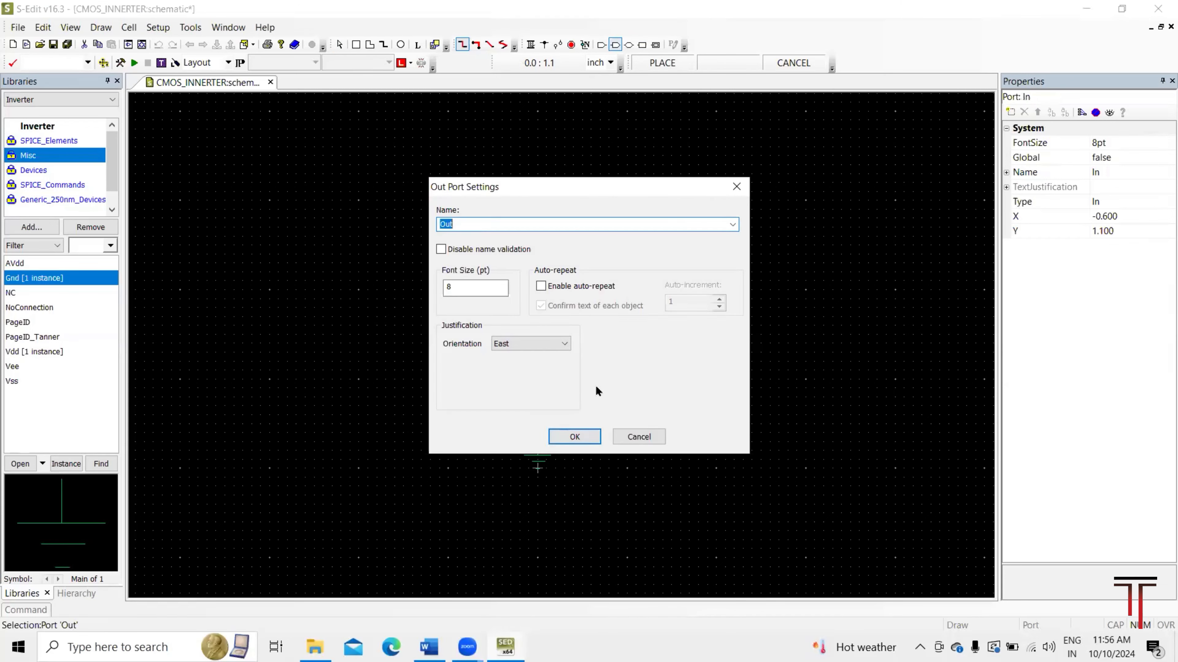
pyautogui.click(561, 437)
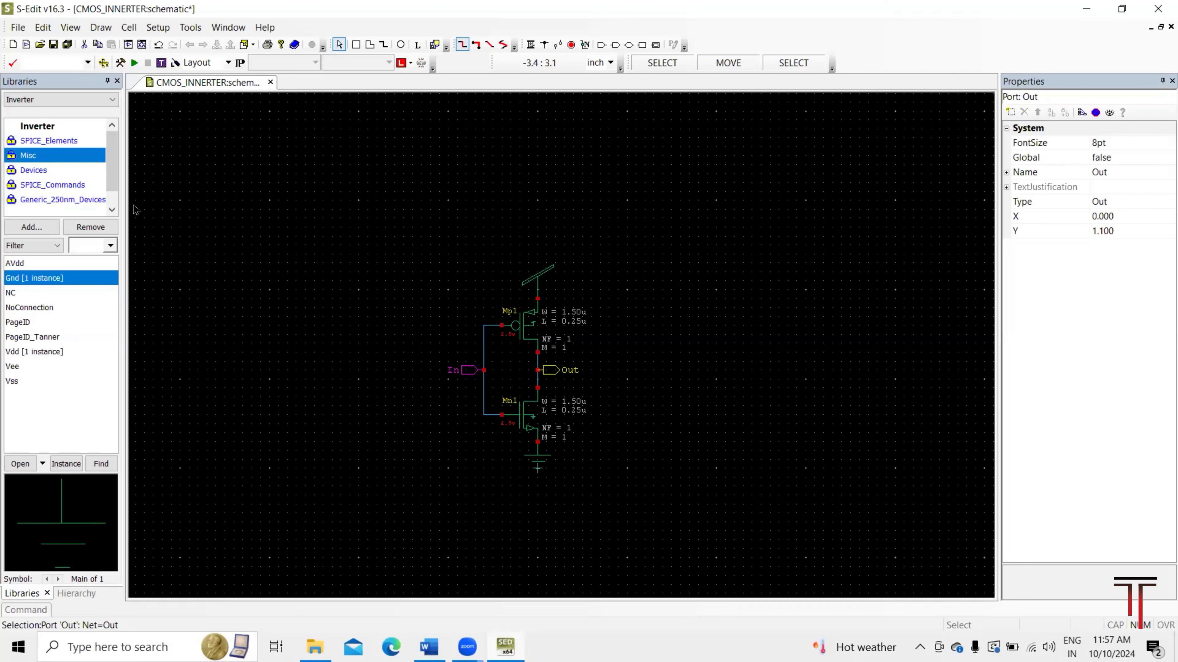
# Place one SPICE_Elements VoltageSource instance with the Bit symbol in the empty area beside the inverter's input, and end placement.
pyautogui.click(52, 144)
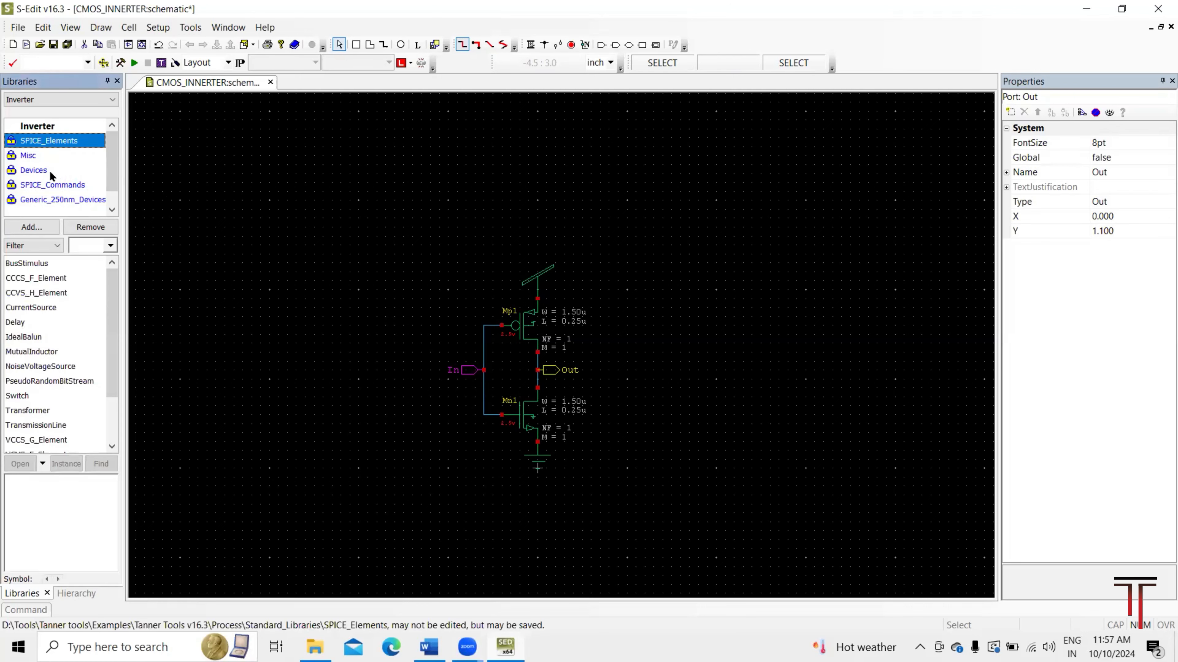
pyautogui.moveTo(113, 321); pyautogui.dragTo(115, 402)
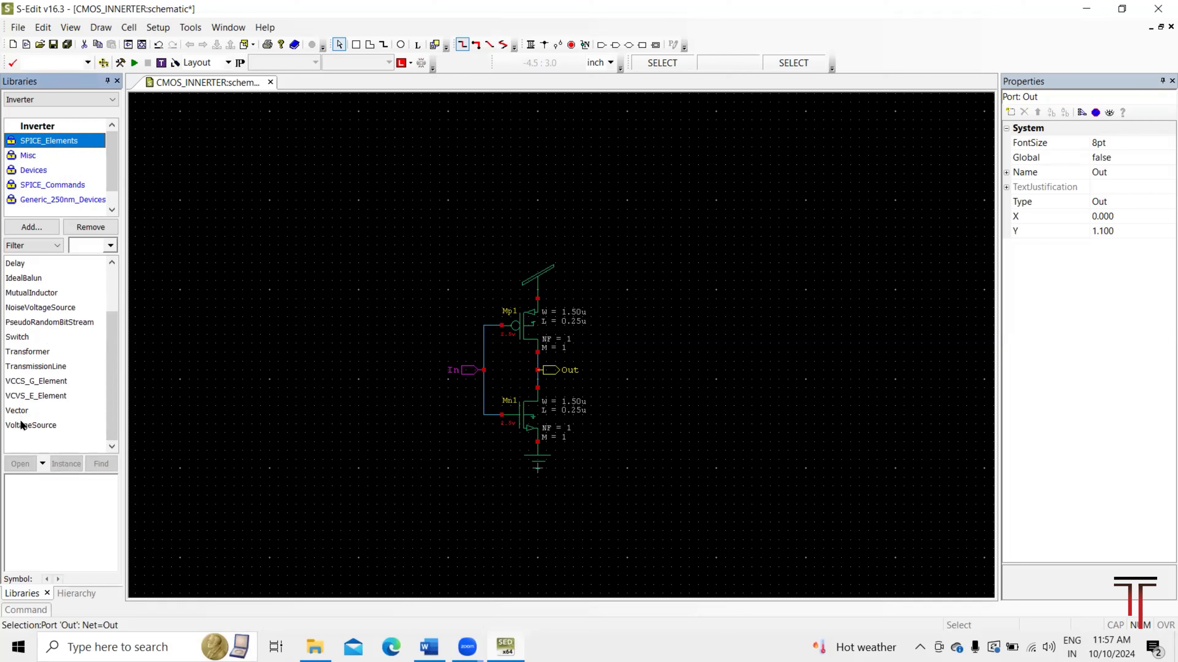
pyautogui.click(36, 425)
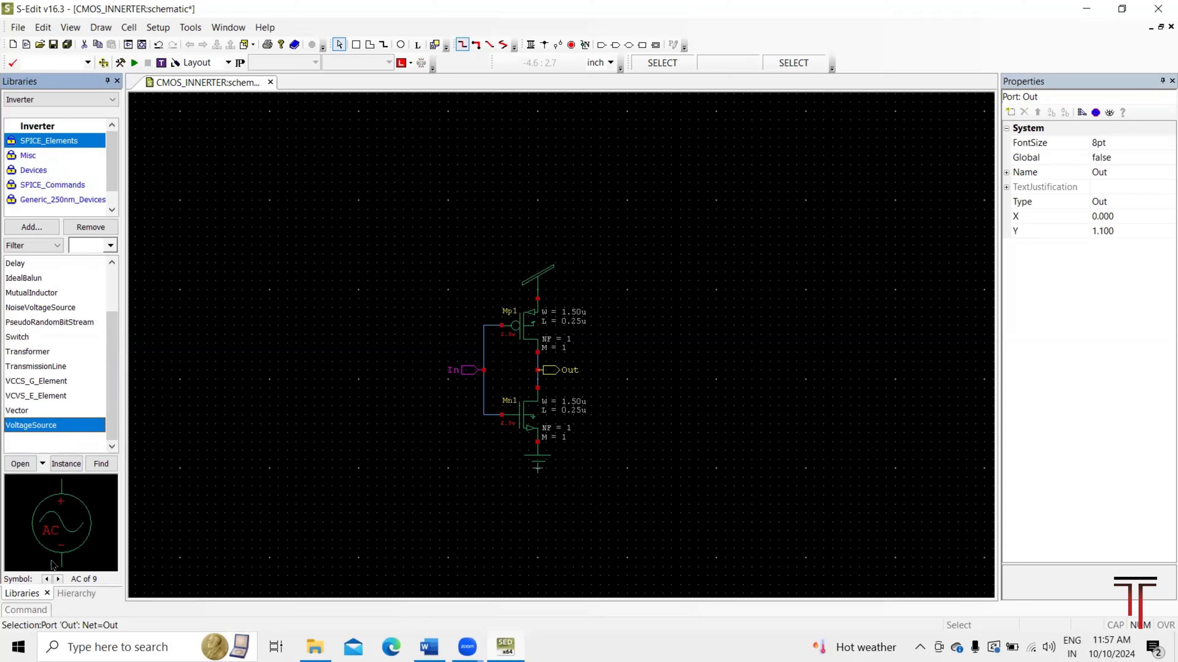
pyautogui.click(59, 579)
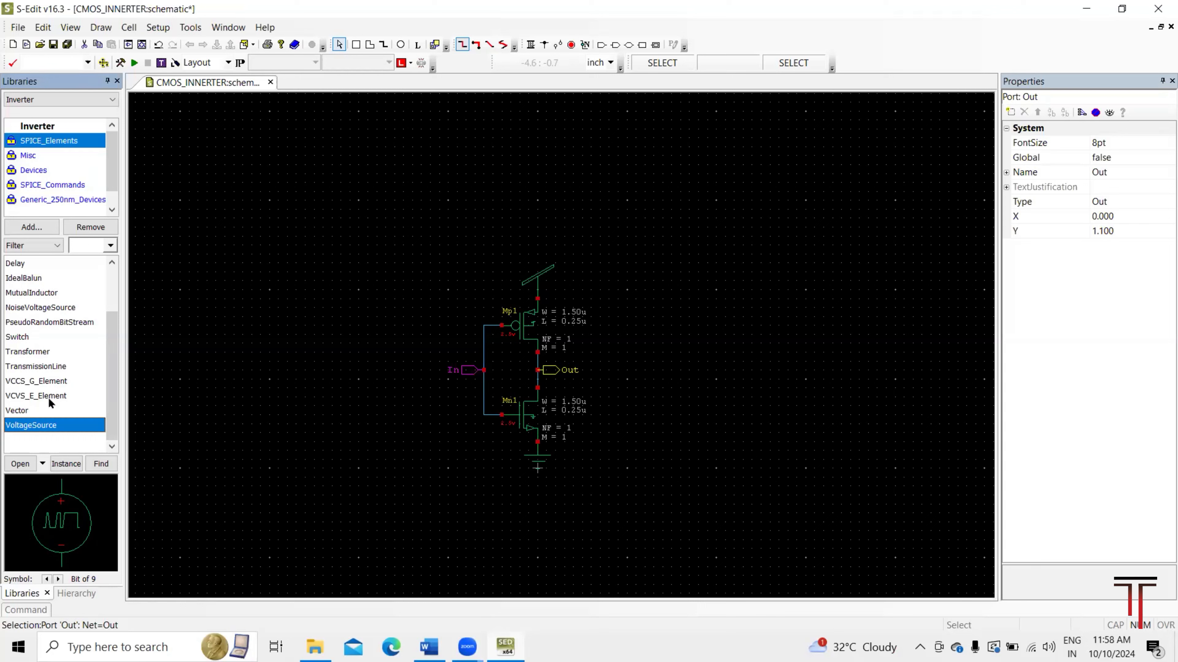
pyautogui.press('i')
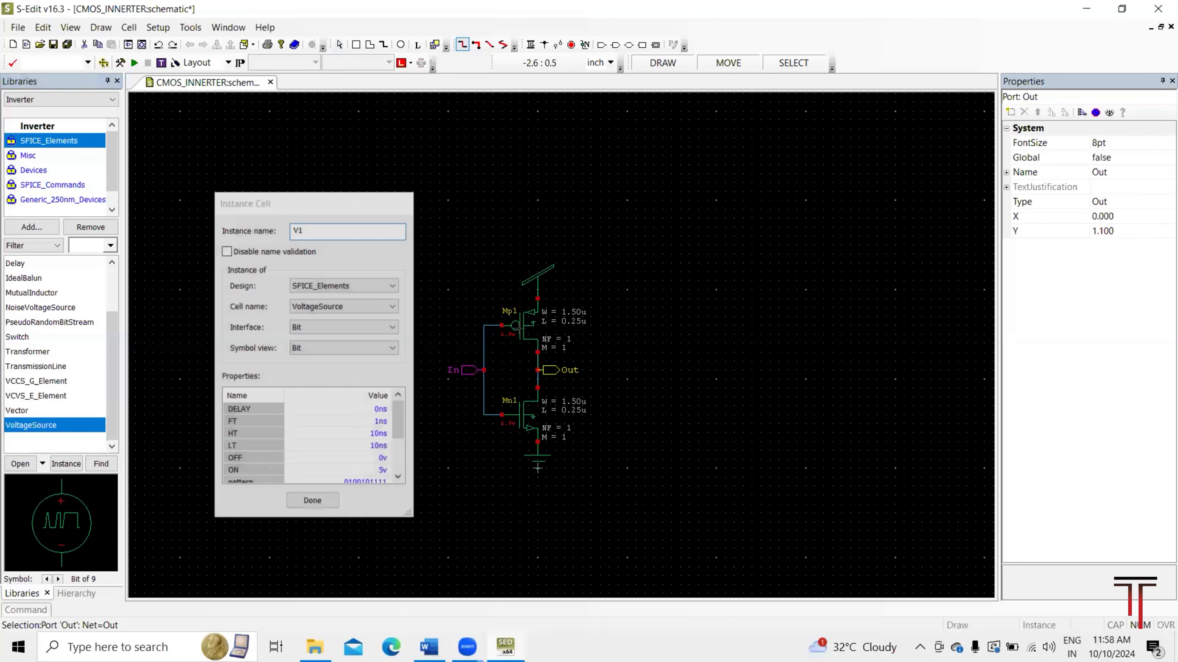
pyautogui.press('Left')
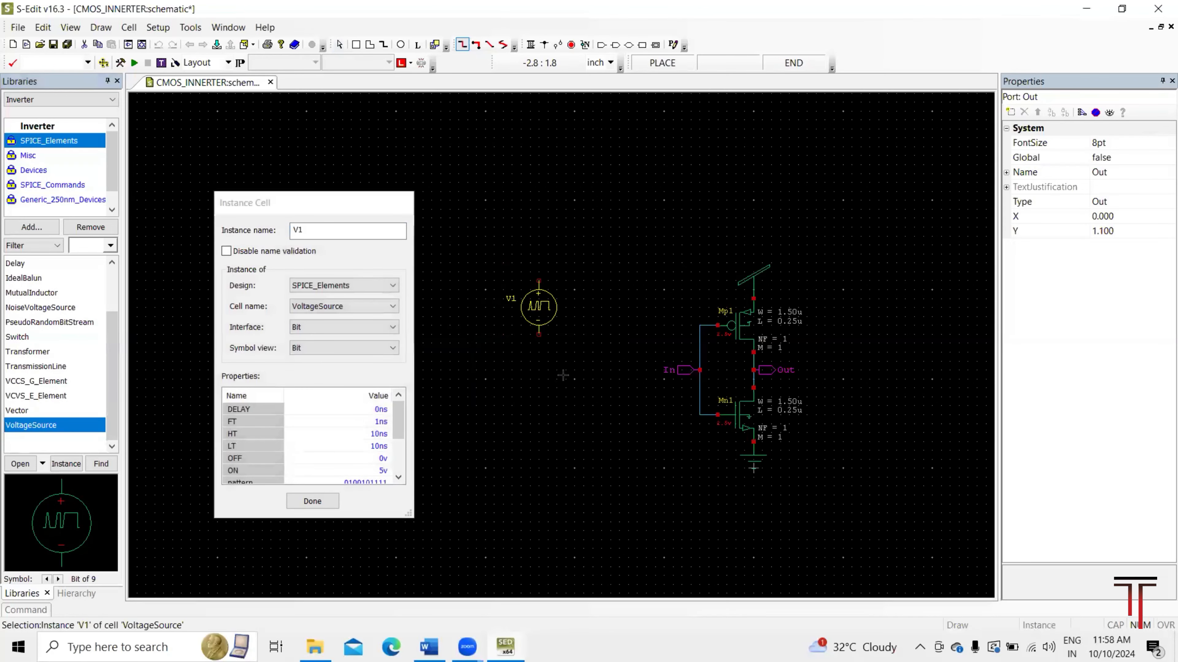
pyautogui.click(542, 391)
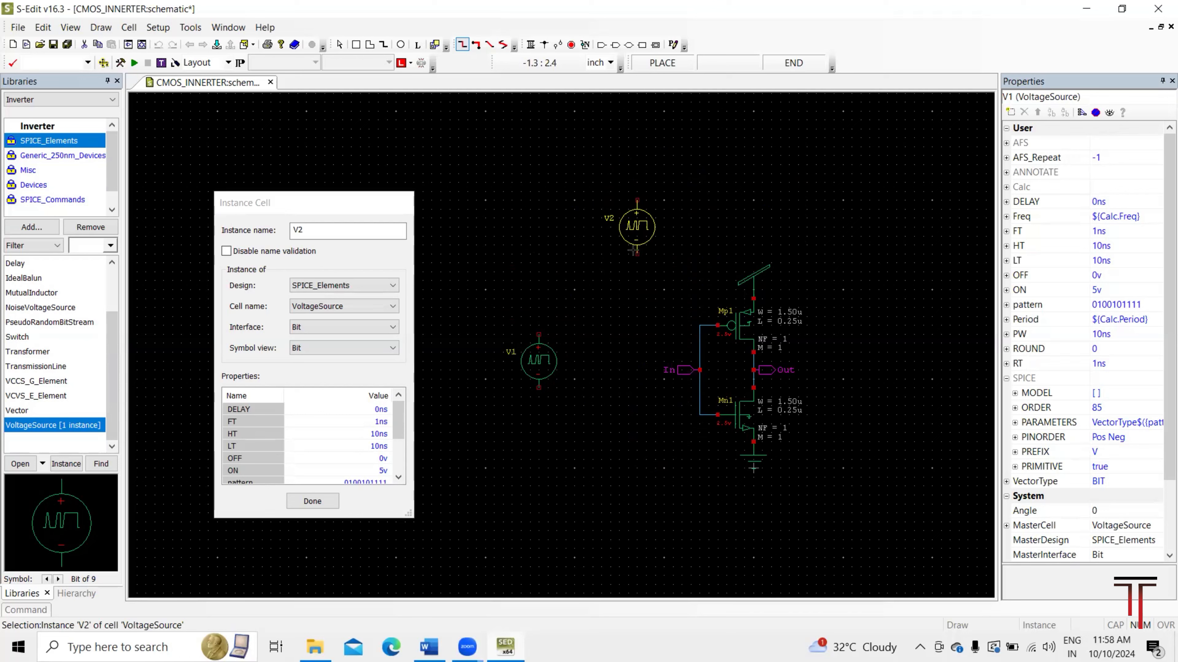
pyautogui.press('Escape')
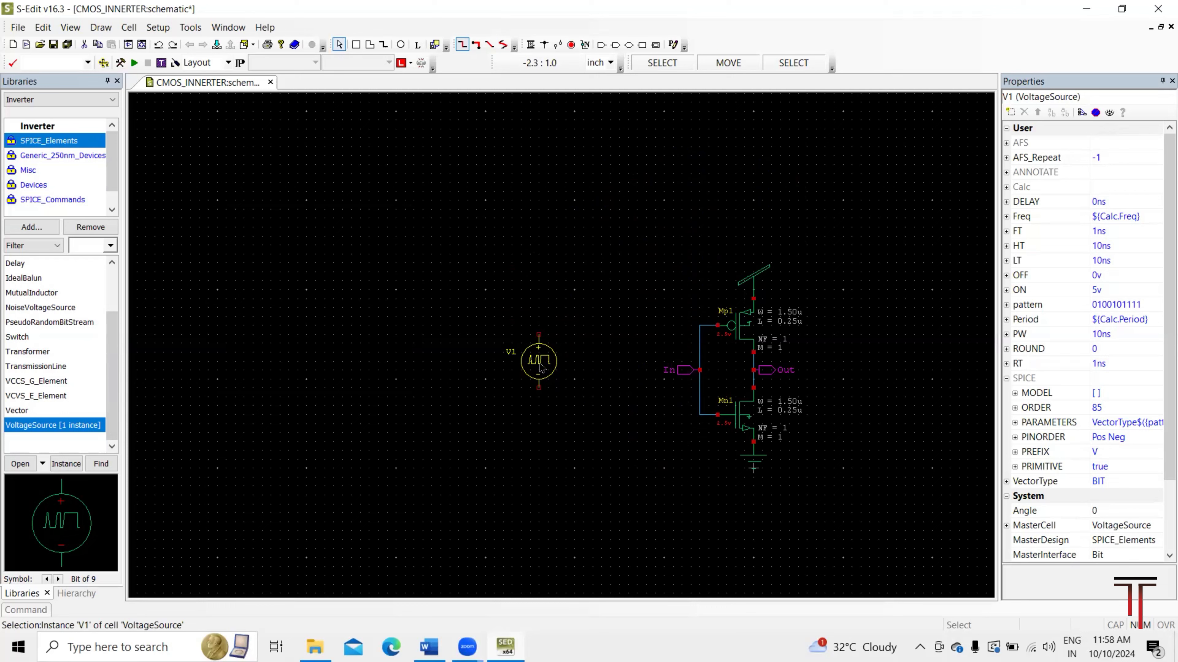
# Copy the In port, rotate the copy to point downward, and attach it to the Bit voltage source's positive terminal.
pyautogui.click(678, 379)
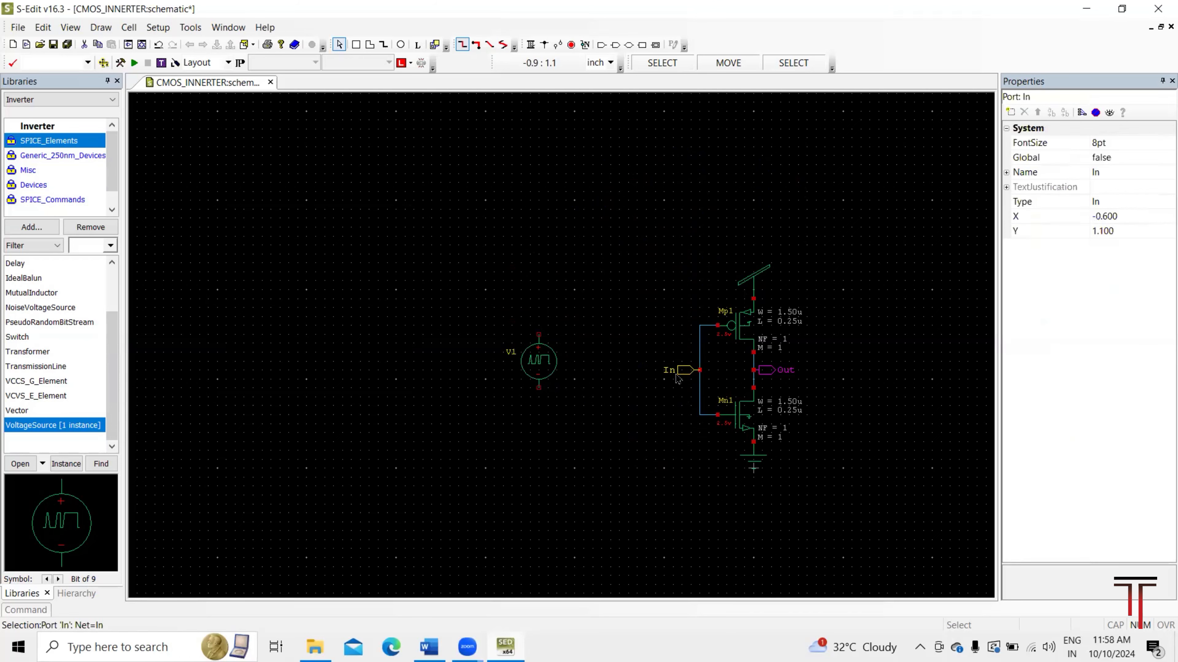
pyautogui.hotkey('ctrl', 'c')
pyautogui.hotkey('ctrl', 'v')
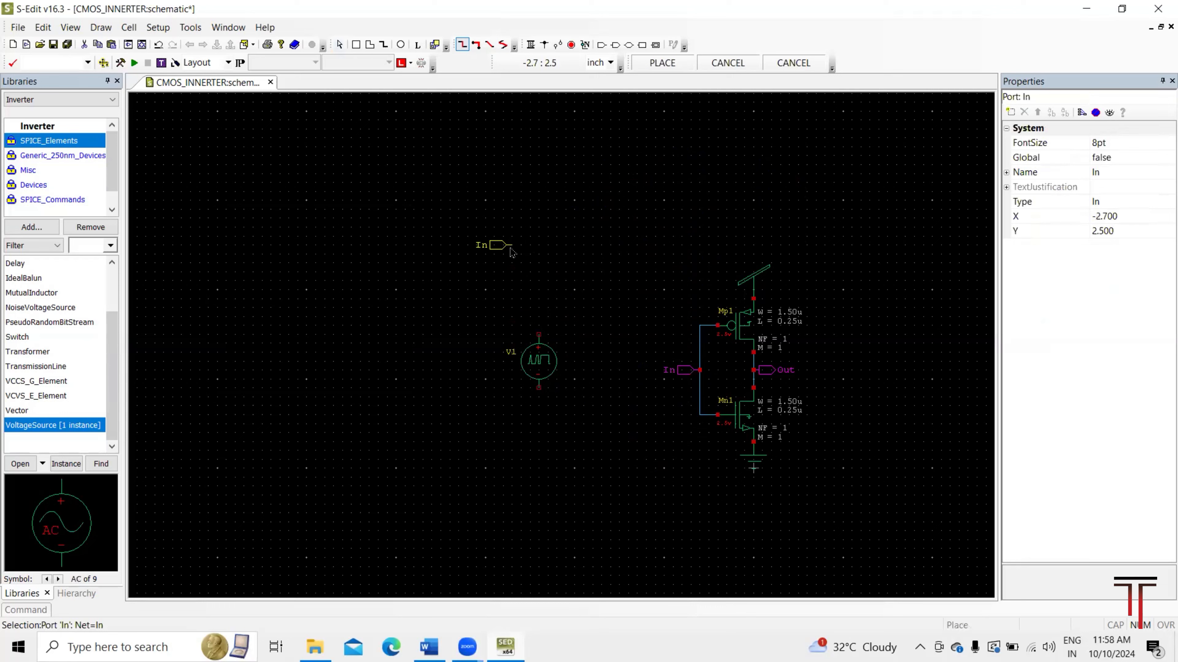
pyautogui.press('r')
pyautogui.press('r')
pyautogui.press('r')
pyautogui.click(542, 340)
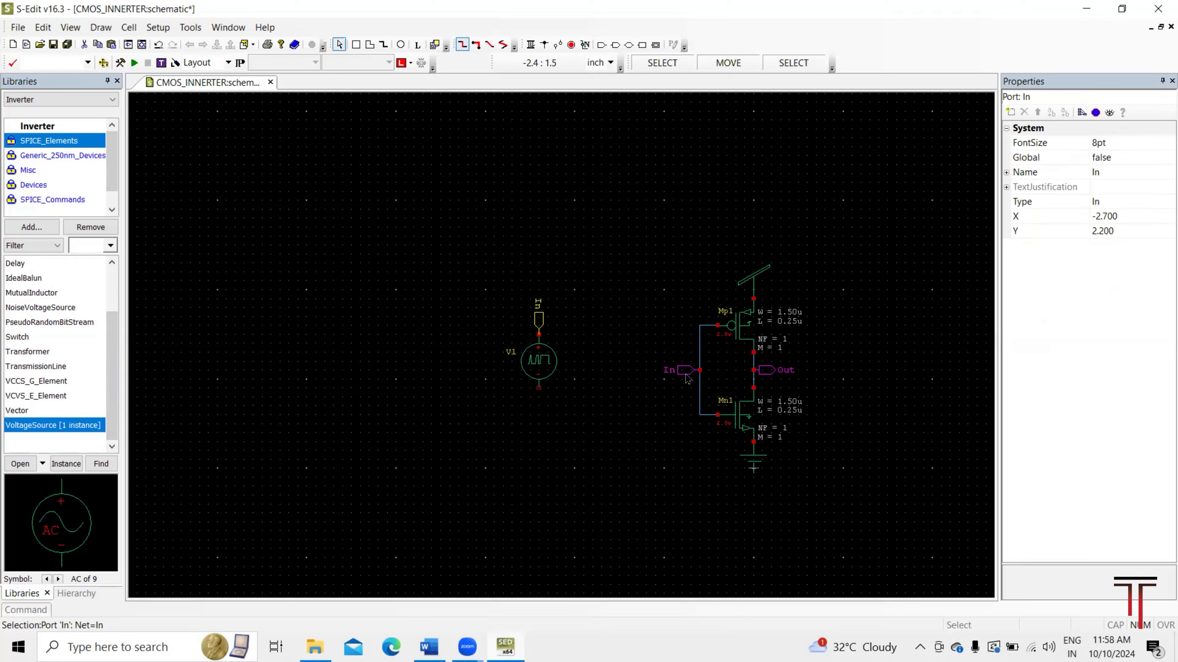
# Copy the Gnd instance onto the Bit voltage source's negative terminal, at (-2.4, 0.9) inch, and save the schematic.
pyautogui.moveTo(593, 398); pyautogui.dragTo(550, 396)
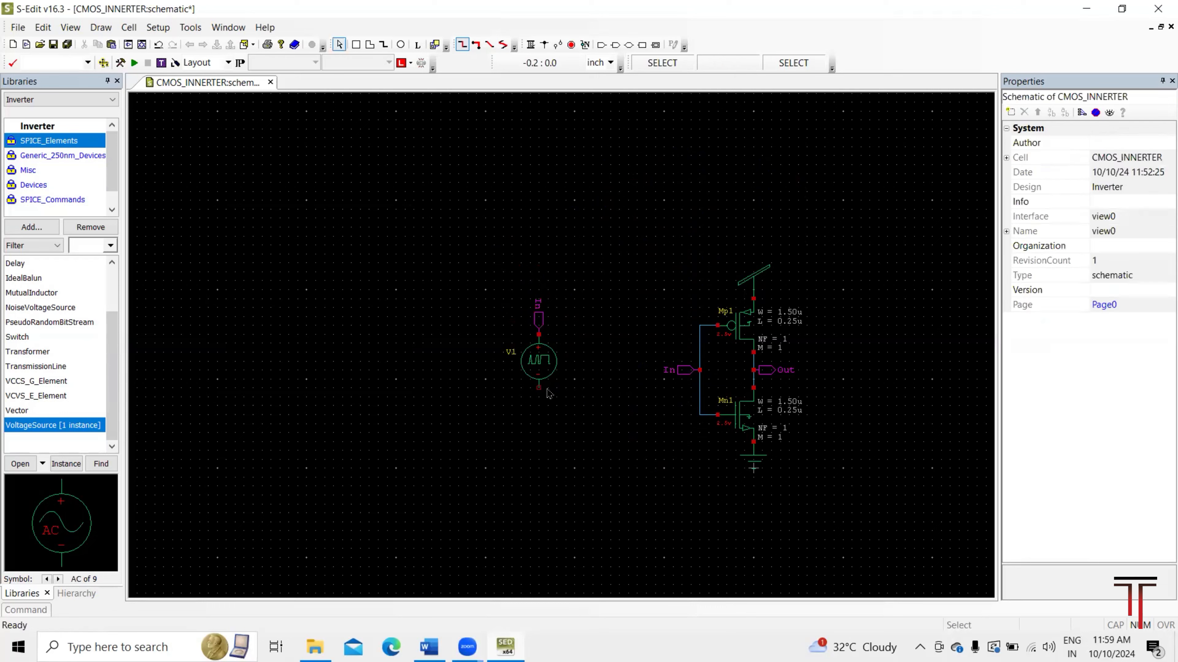
pyautogui.click(757, 465)
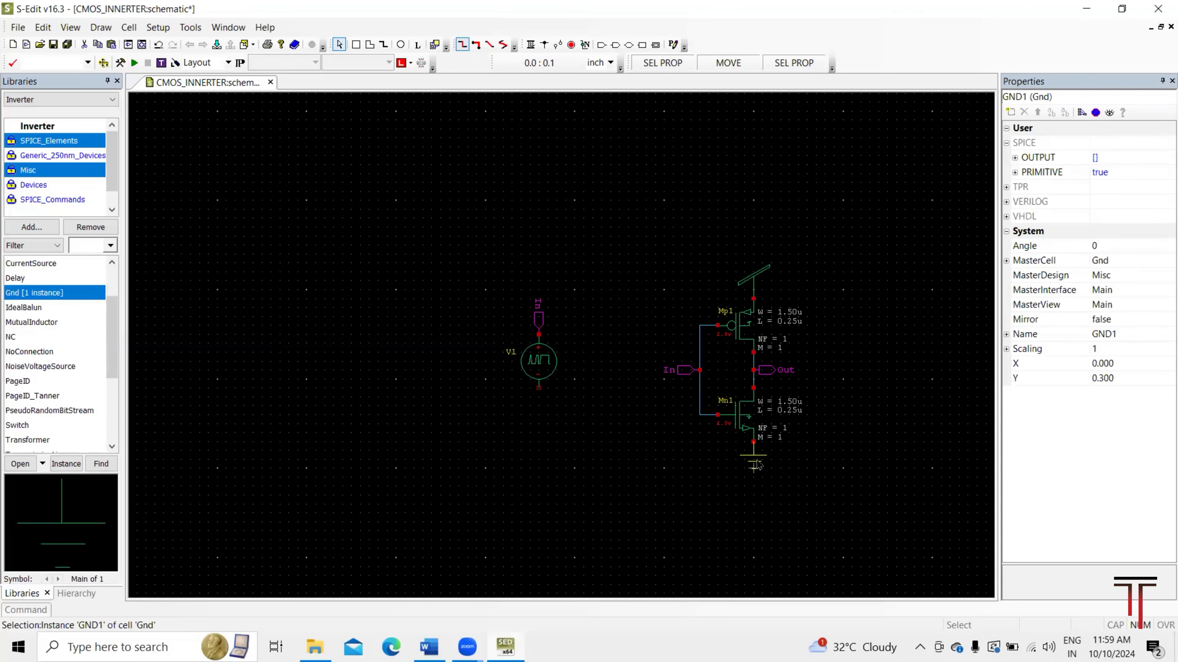
pyautogui.hotkey('ctrl', 'c')
pyautogui.hotkey('ctrl', 'v')
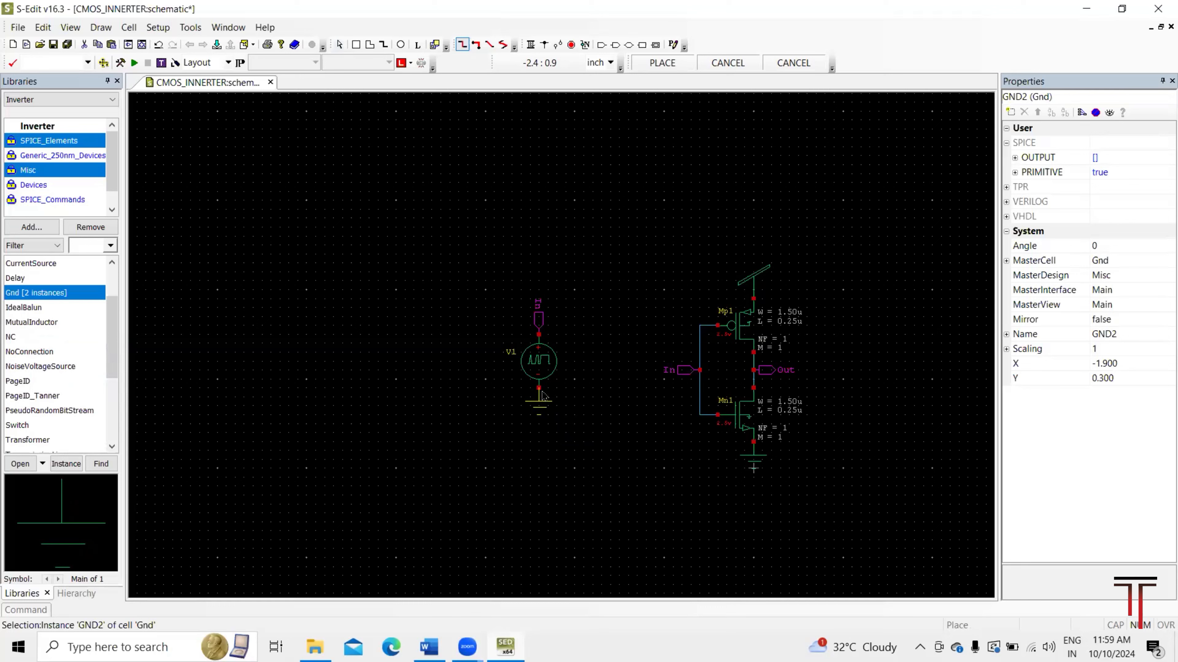
pyautogui.click(542, 395)
pyautogui.hotkey('ctrl', 's')
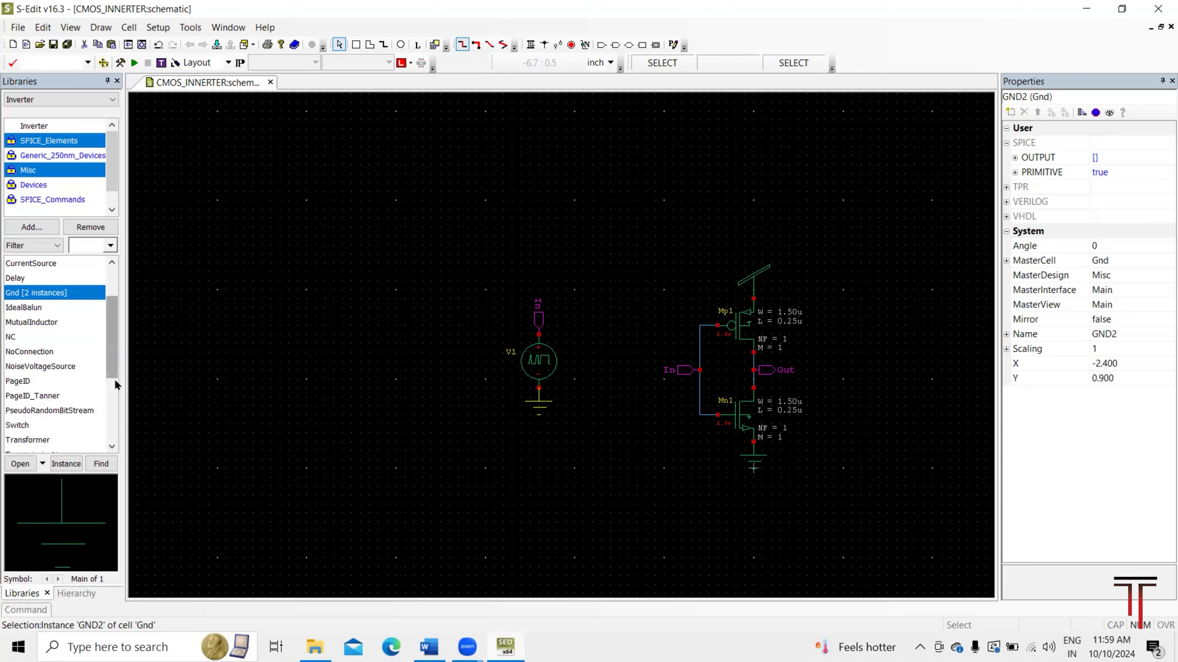
# Place one SPICE_Elements VoltageSource instance with the DC symbol beside the Bit voltage source, at (-3.4, 1.5) inch, and end placement.
pyautogui.scroll(-3, 115, 379)
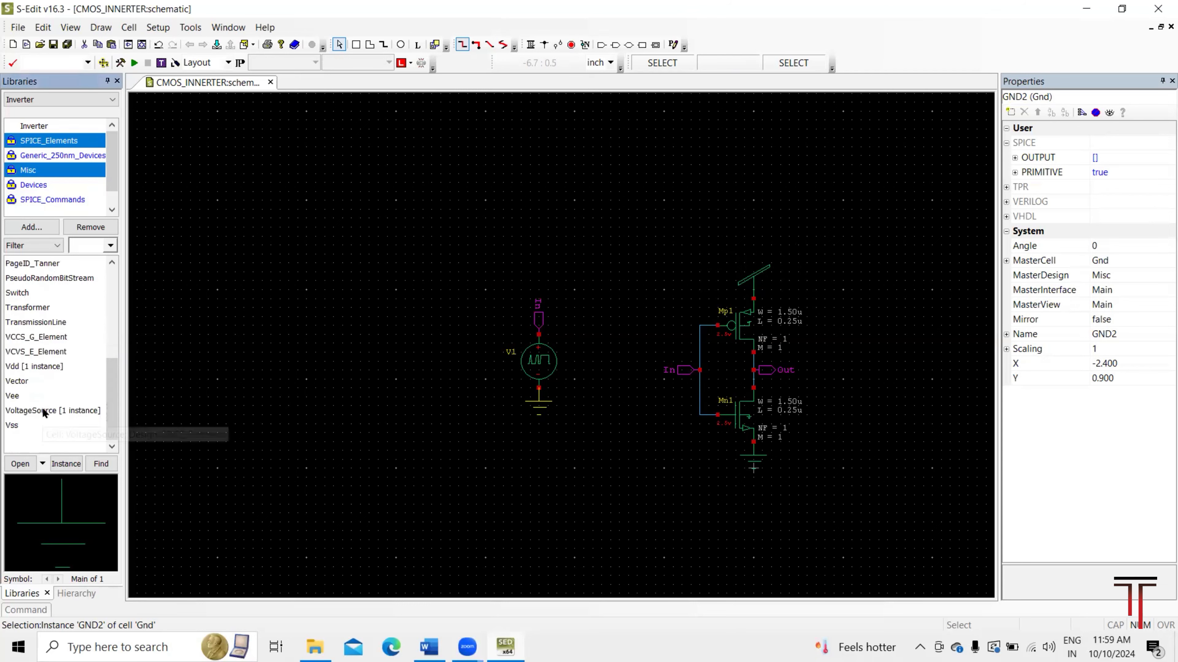
pyautogui.click(58, 412)
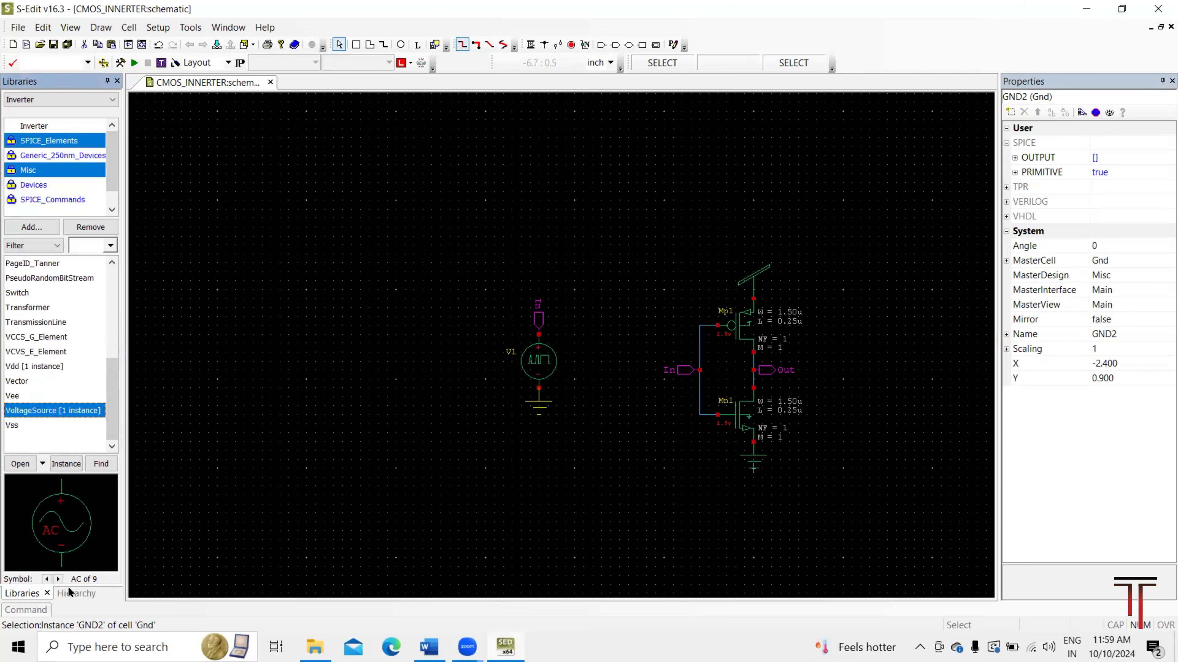
pyautogui.click(58, 579)
pyautogui.click(58, 580)
pyautogui.moveTo(359, 409); pyautogui.dragTo(360, 408)
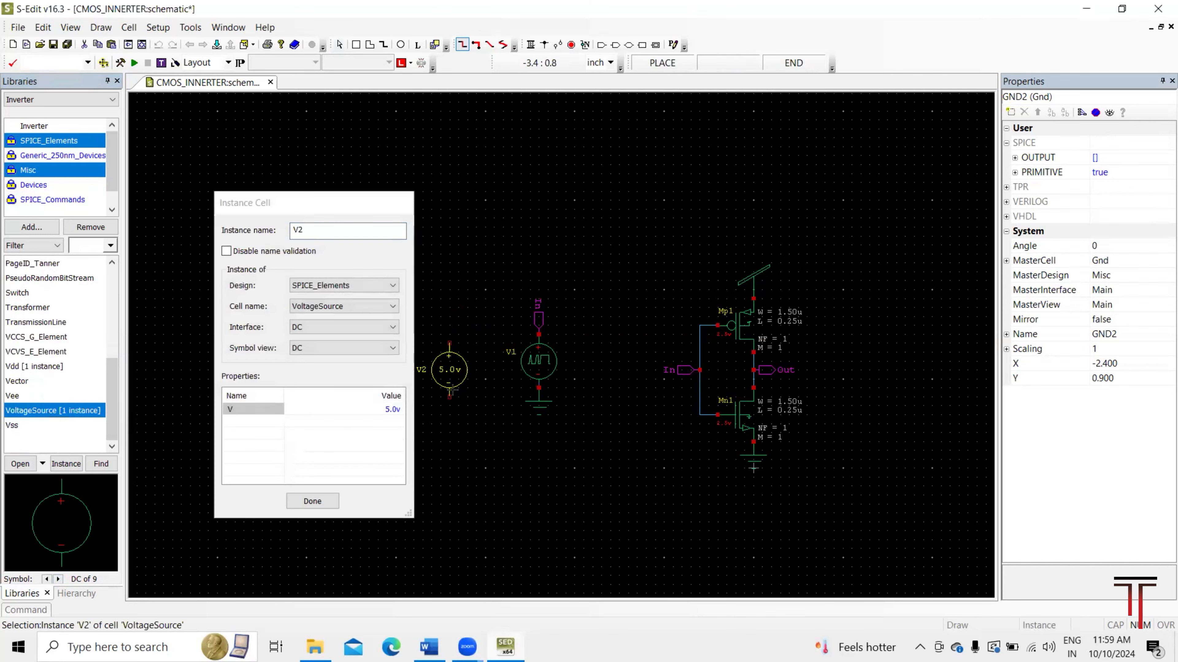
pyautogui.click(452, 388)
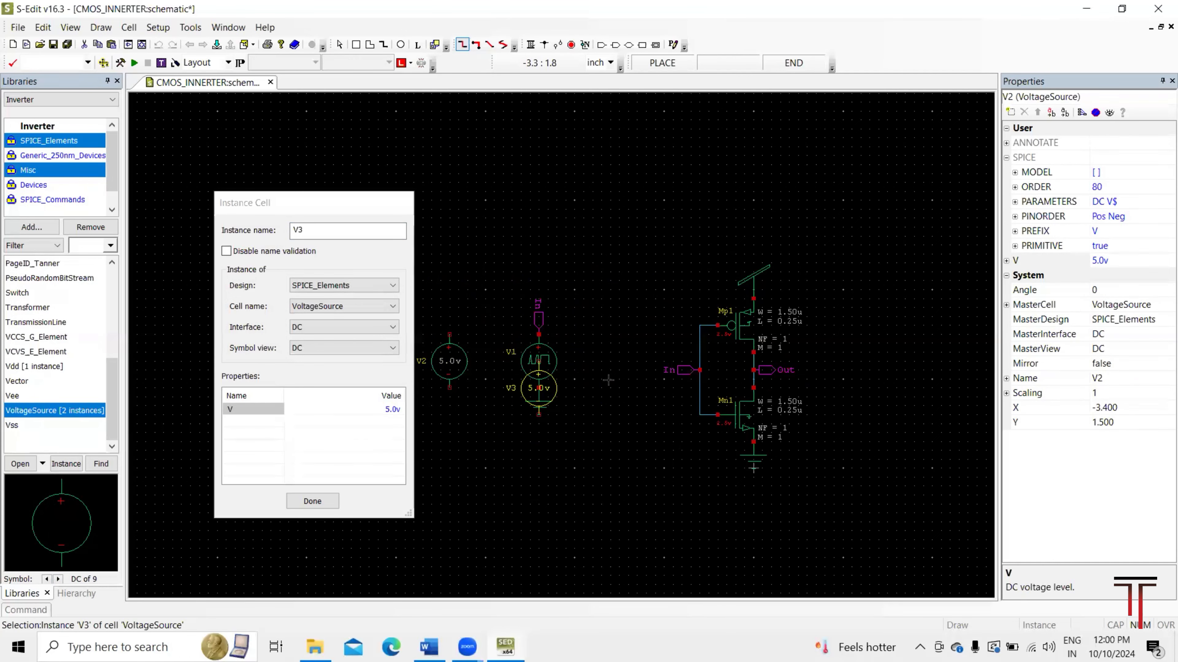
pyautogui.press('Escape')
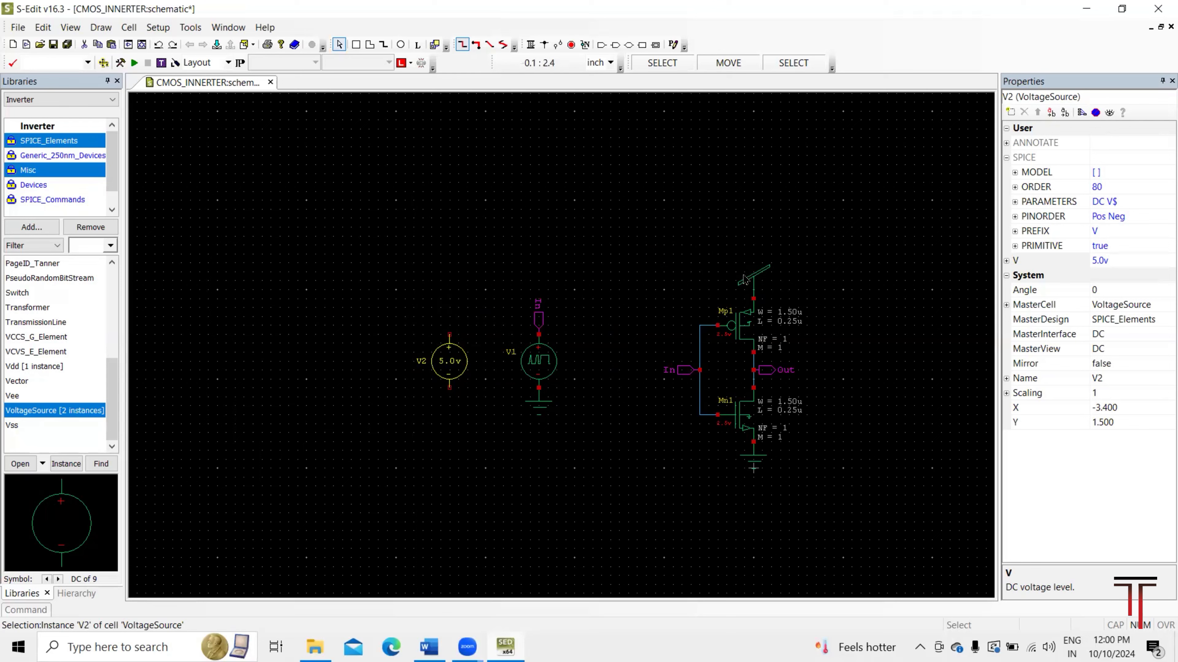
# Copy the inverter's Vdd symbol onto the DC voltage source's positive terminal.
pyautogui.click(752, 282)
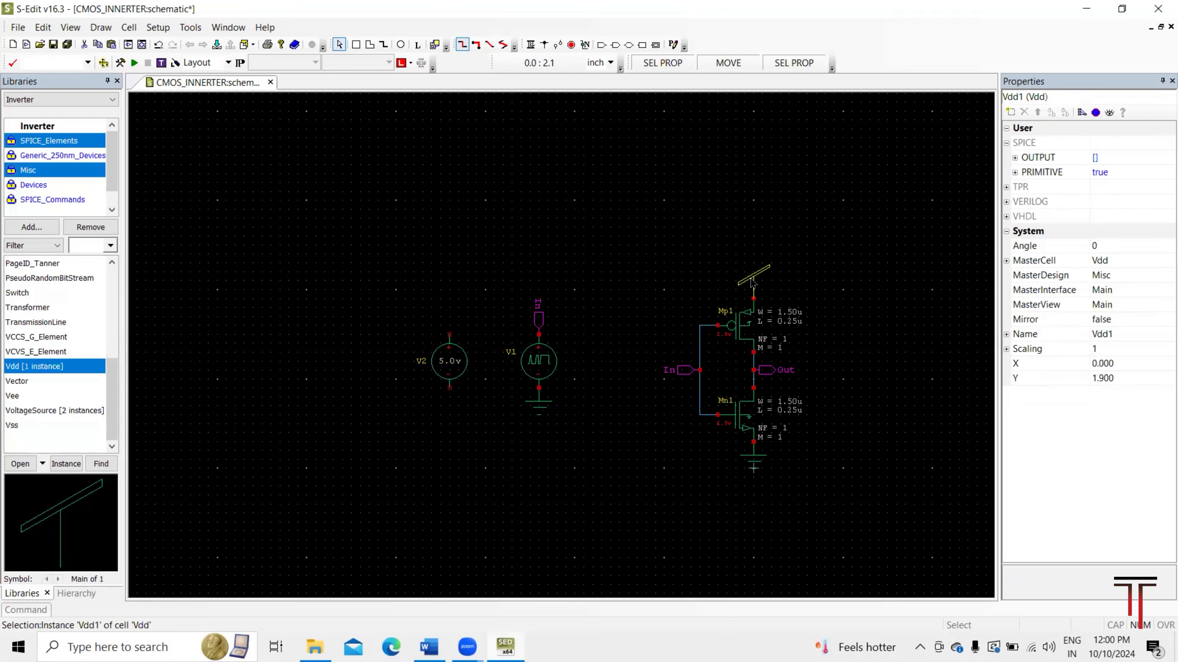
pyautogui.hotkey('ctrl', 'v')
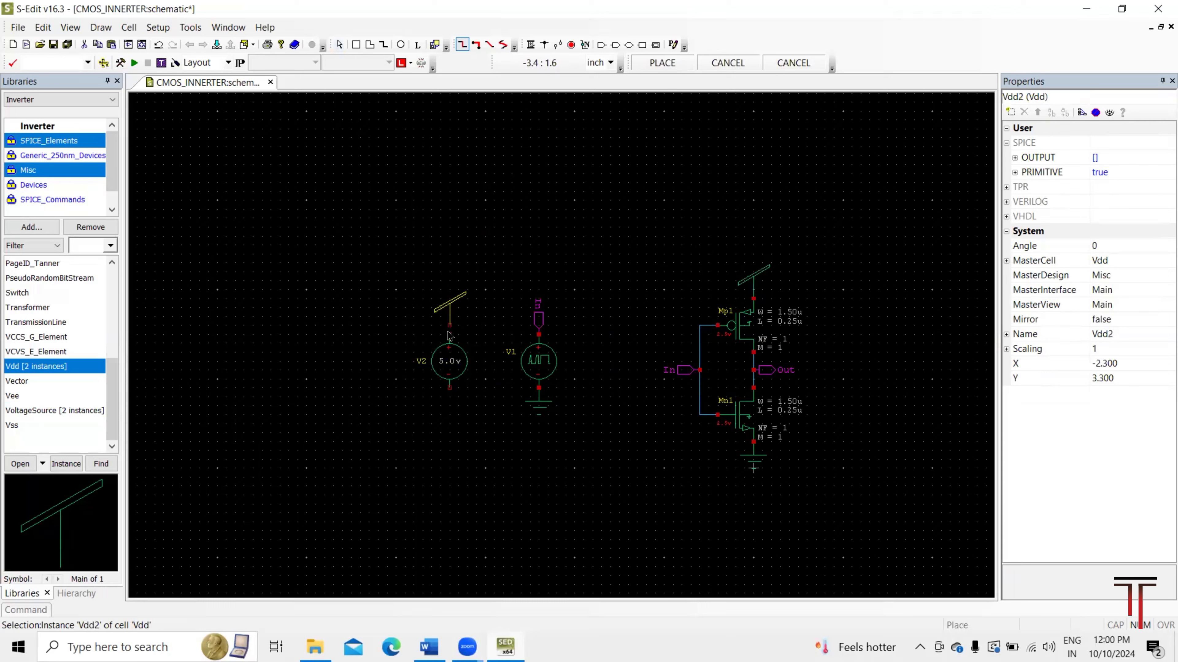
pyautogui.click(450, 338)
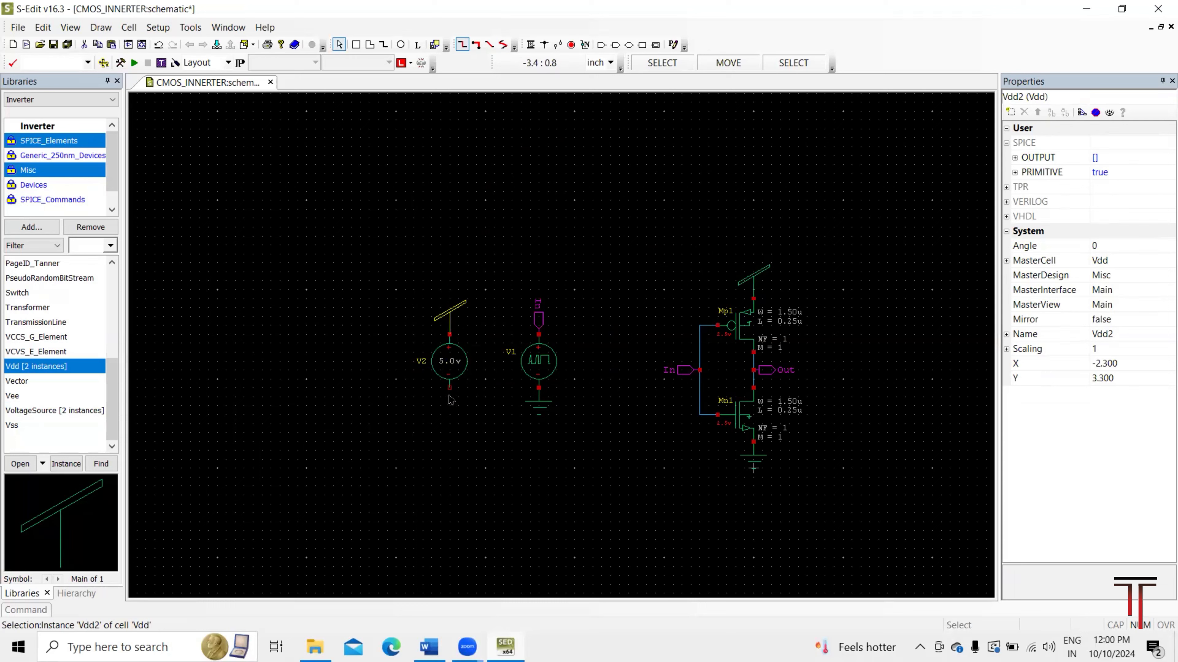
# Copy the Bit source's Gnd instance onto the DC voltage source's negative terminal, at (-3.4, 0.9) inch, and save the schematic.
pyautogui.click(537, 414)
pyautogui.hotkey('ctrl', 'c')
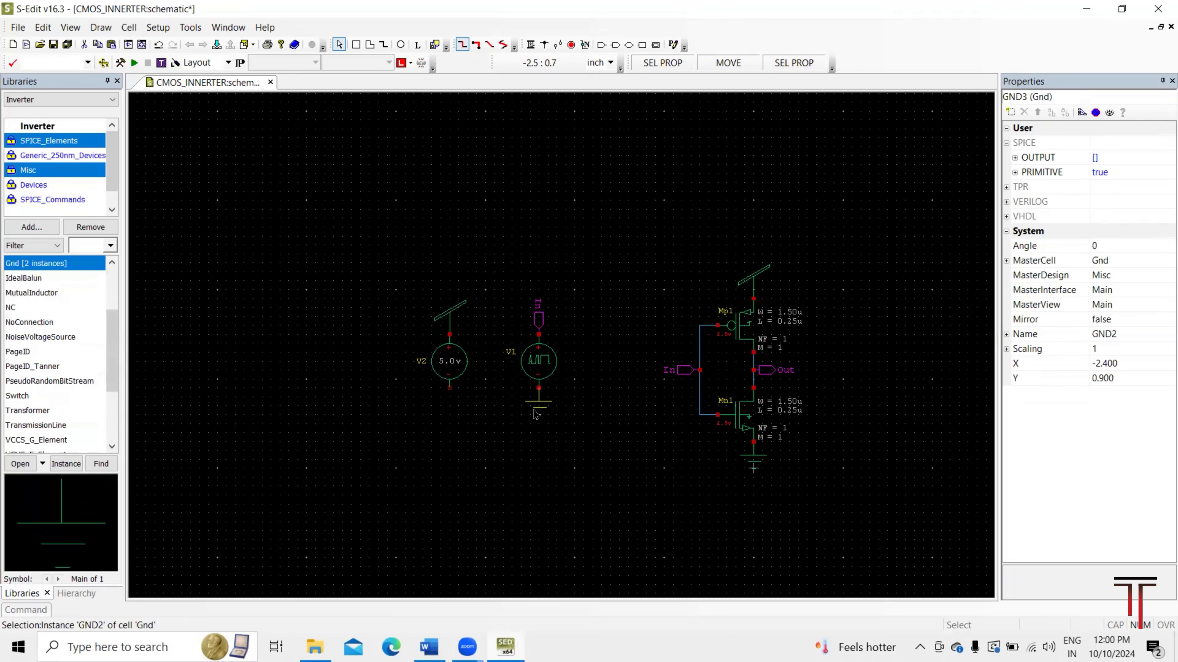
pyautogui.hotkey('ctrl', 'v')
pyautogui.click(445, 388)
pyautogui.hotkey('ctrl', 's')
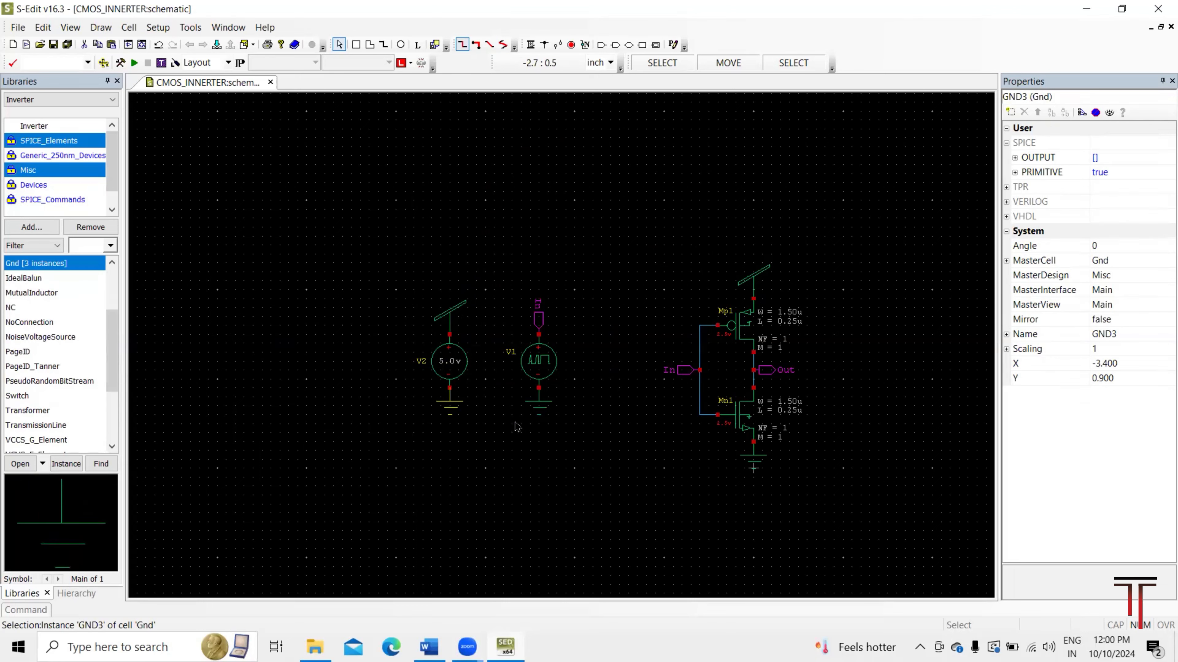
pyautogui.click(537, 367)
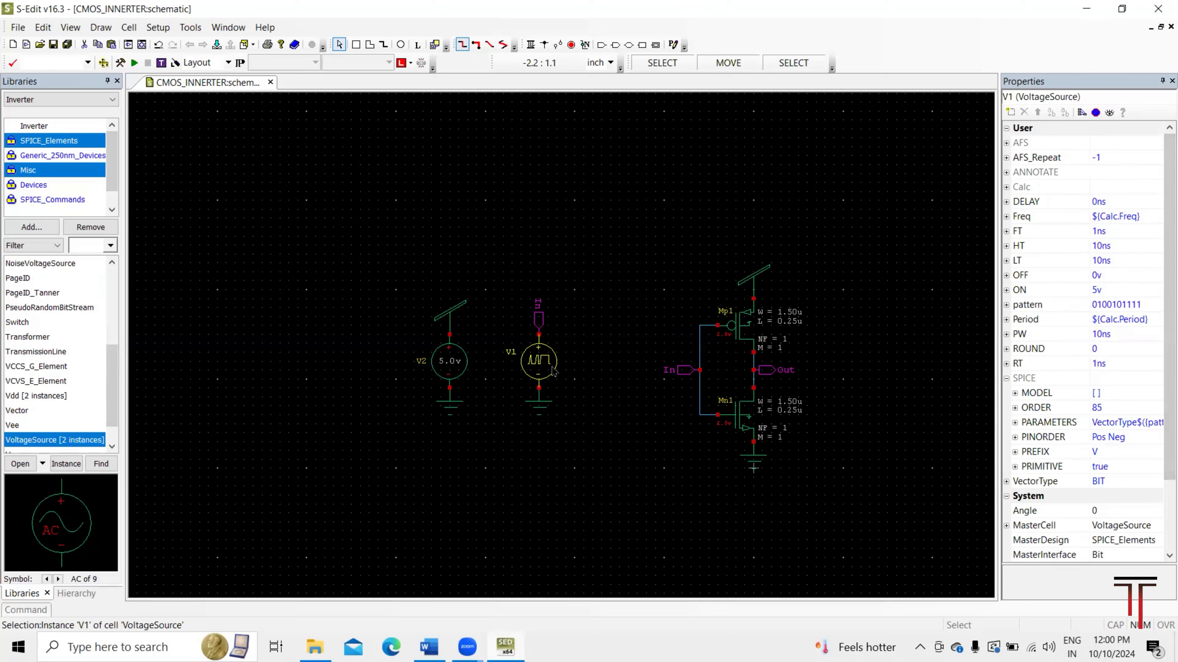
pyautogui.click(1153, 302)
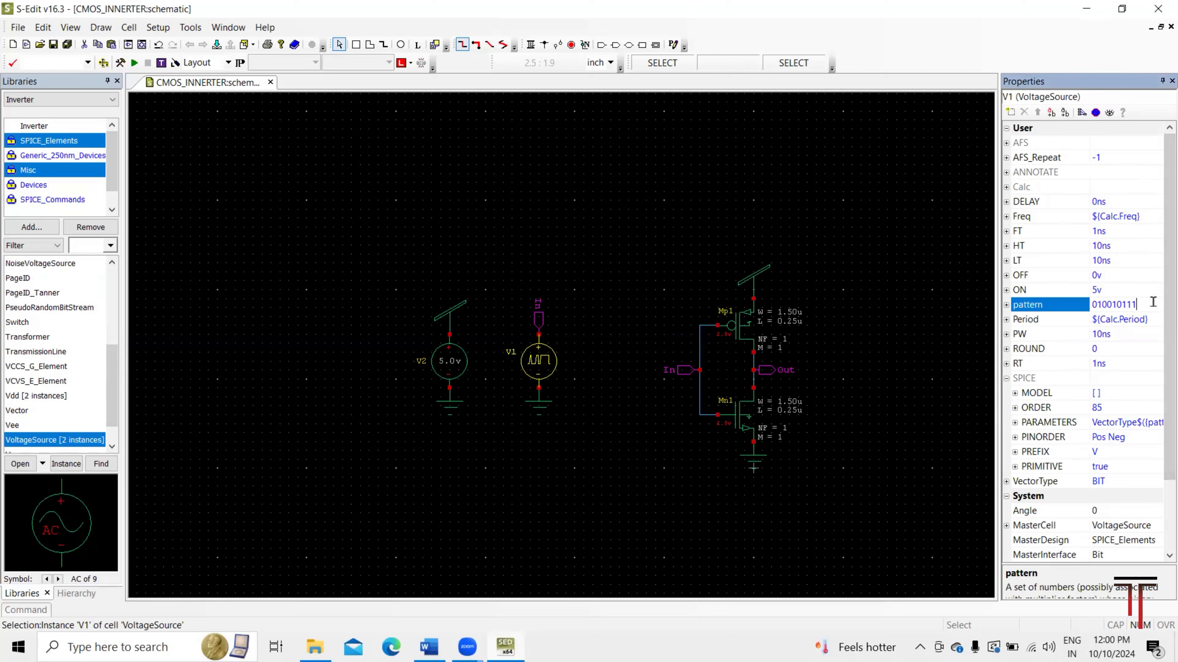
pyautogui.press('BackSpace')
pyautogui.press('BackSpace')
pyautogui.press('BackSpace')
pyautogui.press('BackSpace')
pyautogui.press('BackSpace')
pyautogui.press('BackSpace')
pyautogui.press('BackSpace')
pyautogui.press('BackSpace')
pyautogui.press('BackSpace')
pyautogui.write('1010101')
pyautogui.press('Return')
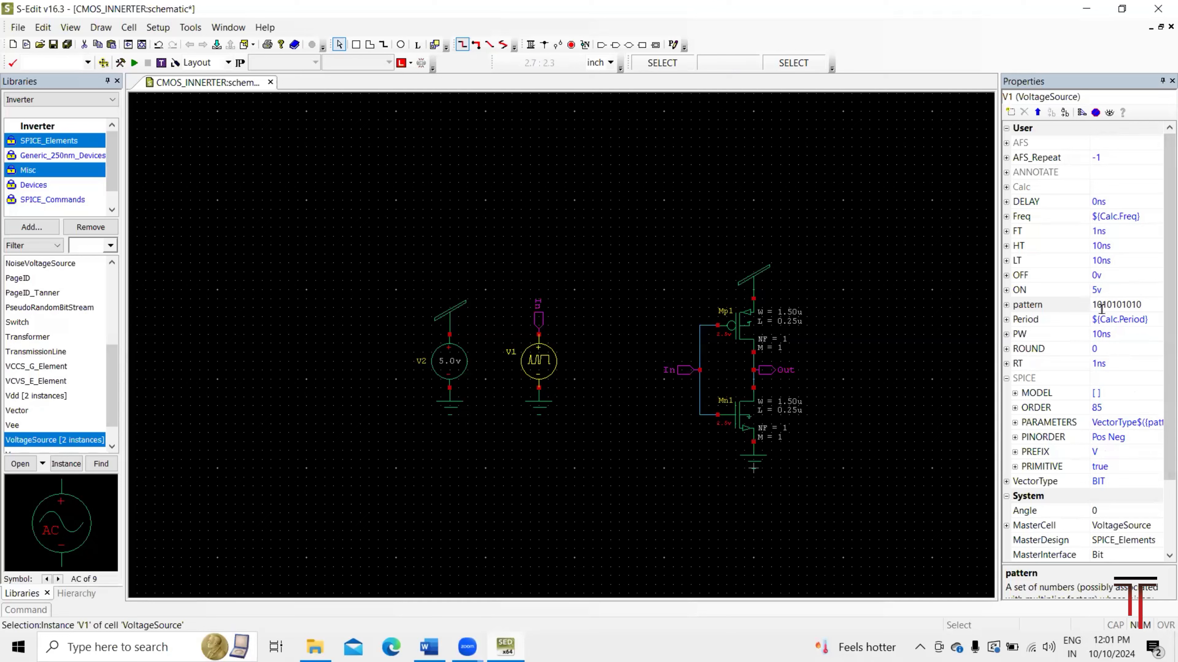
# Set the DC voltage source's V property to 2.5v and save the schematic.
pyautogui.click(449, 365)
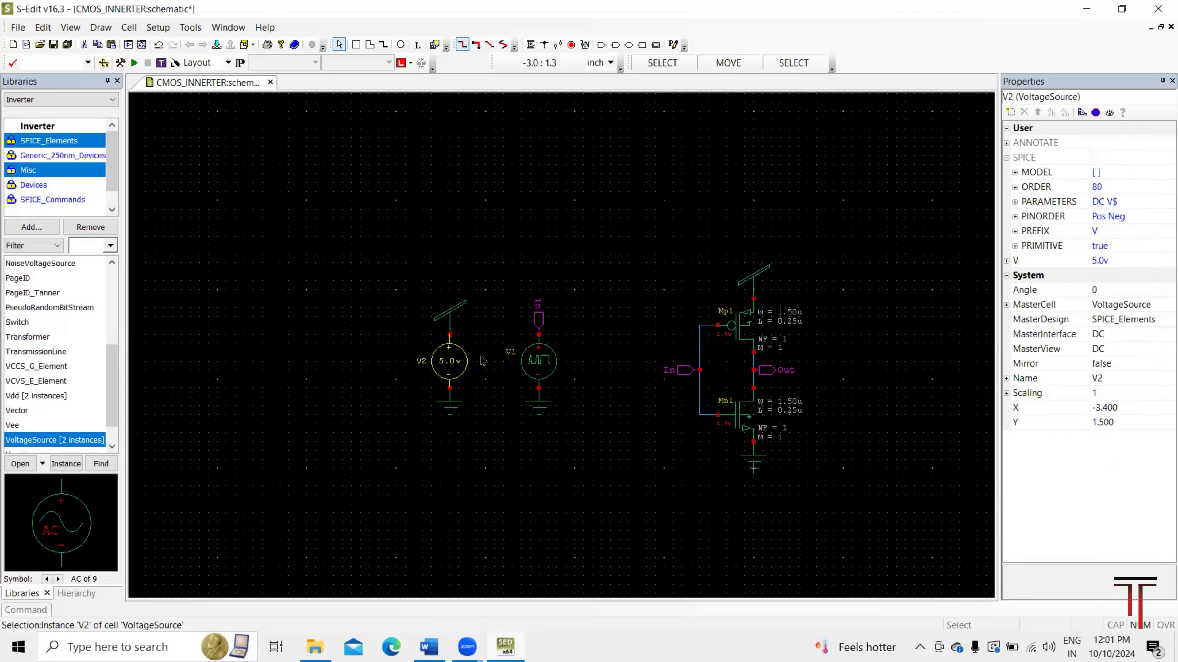
pyautogui.click(1100, 262)
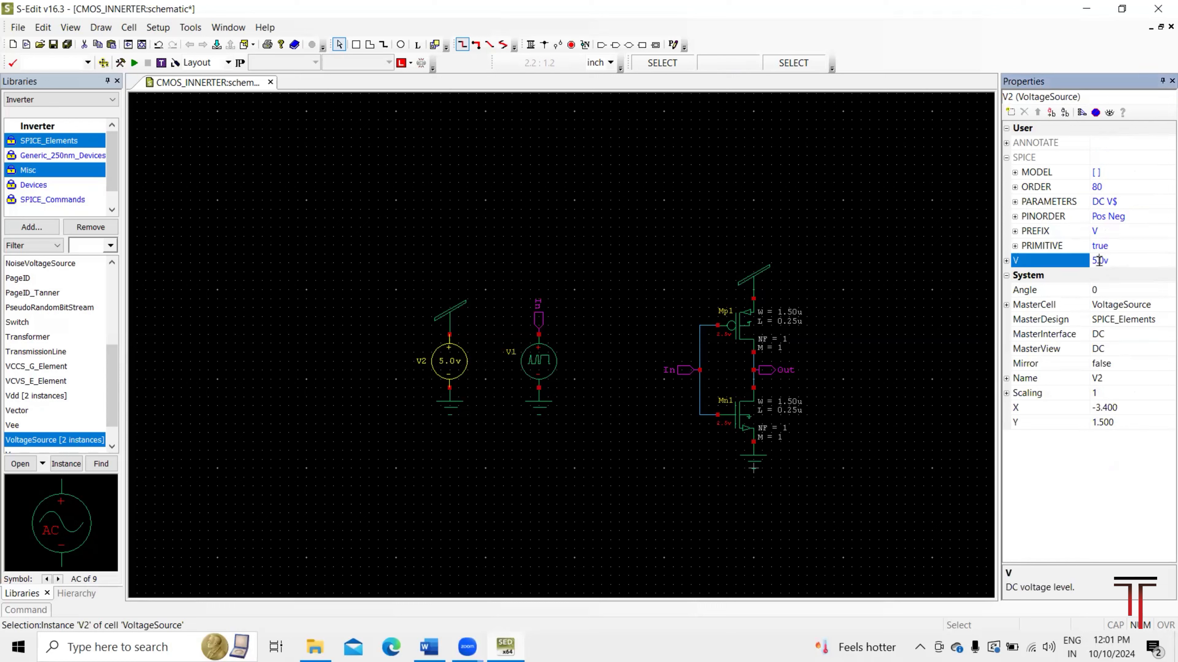
pyautogui.click(1105, 262)
pyautogui.press('BackSpace')
pyautogui.write('2.5')
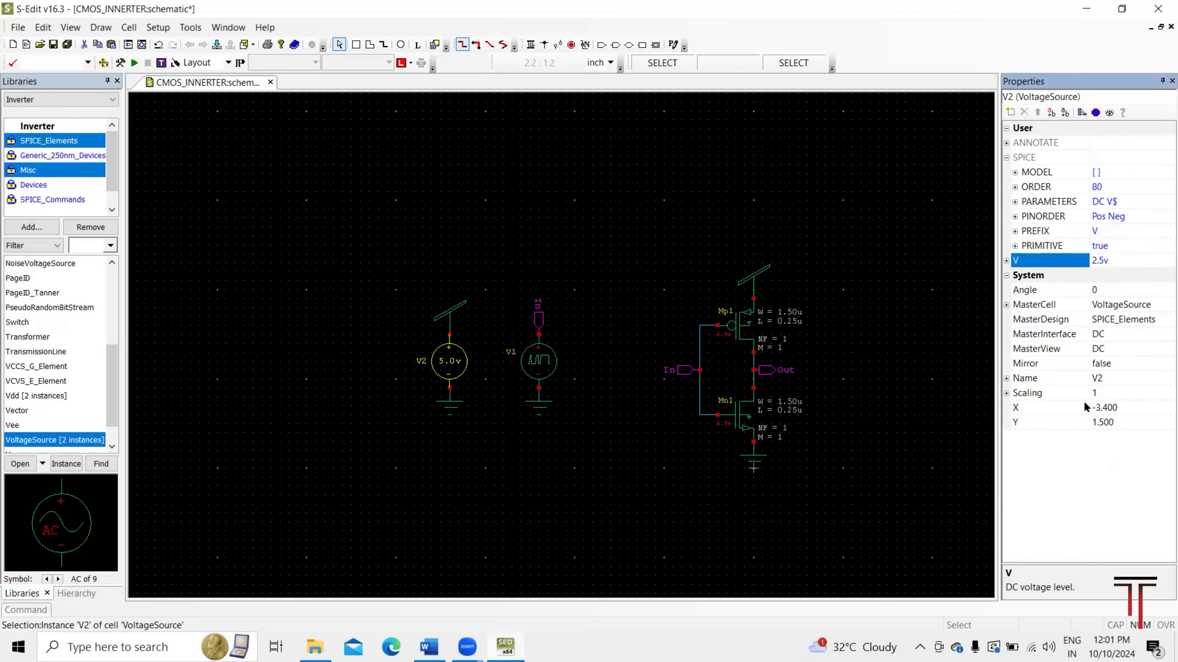
pyautogui.press('Return')
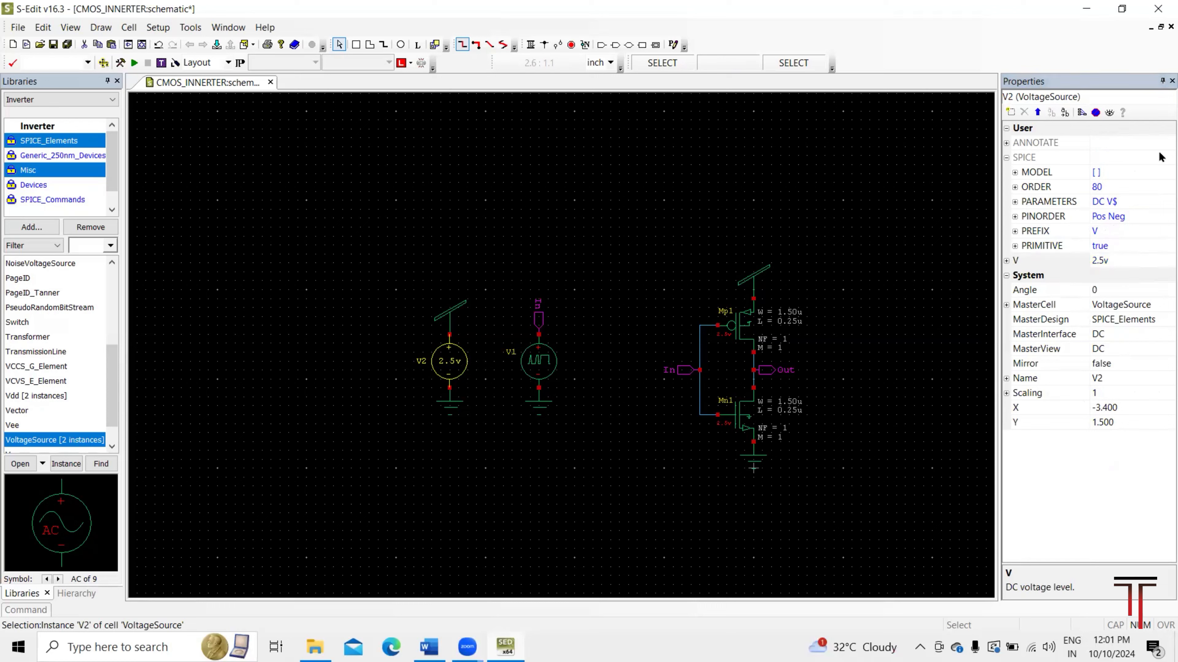
pyautogui.hotkey('ctrl', 's')
pyautogui.click(53, 47)
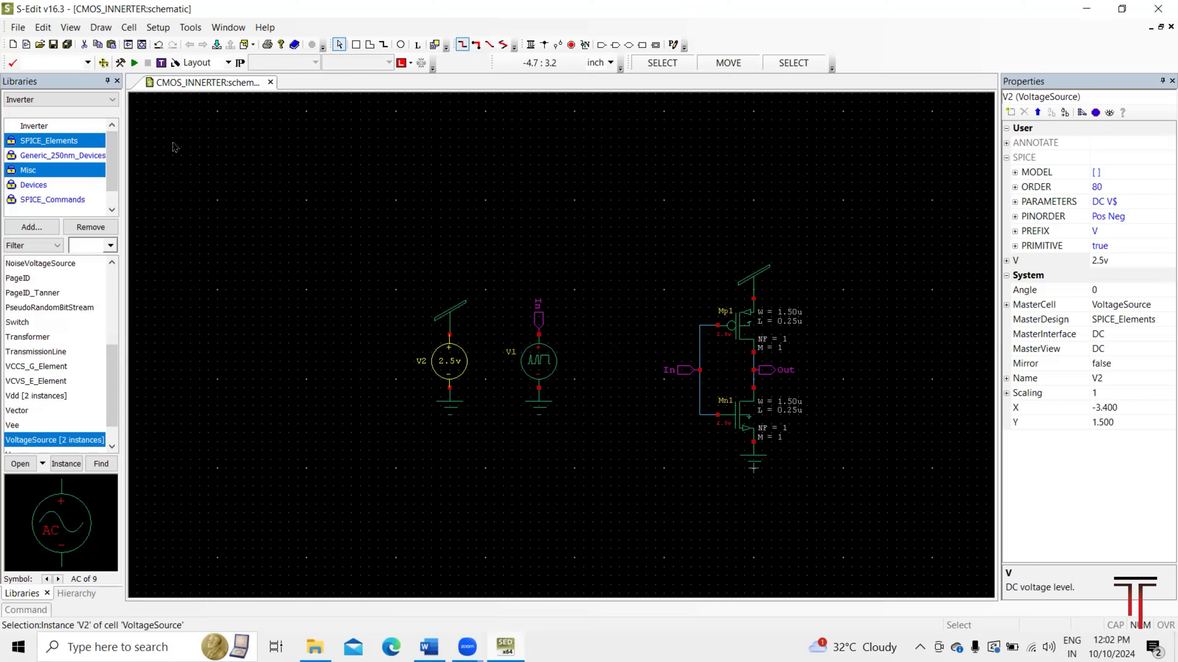
# Enable Transient/Fourier Analysis in the SPICE simulation setup with a stop time of 100ns and a maximum time step of 10ns.
pyautogui.click(120, 64)
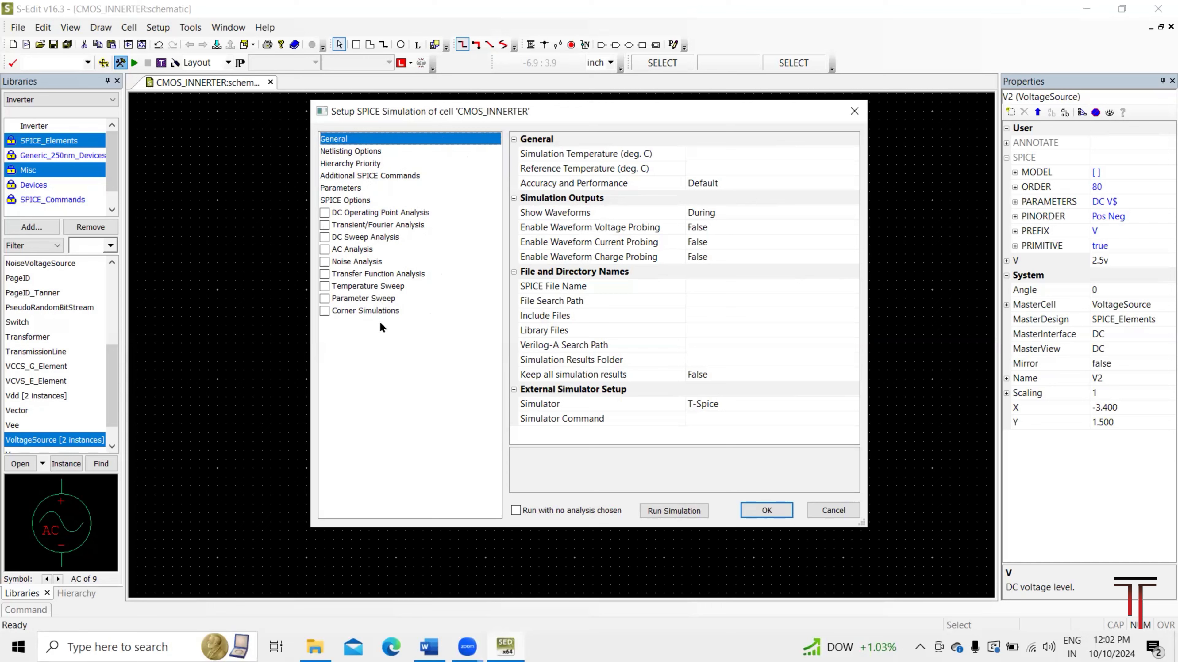
pyautogui.click(324, 225)
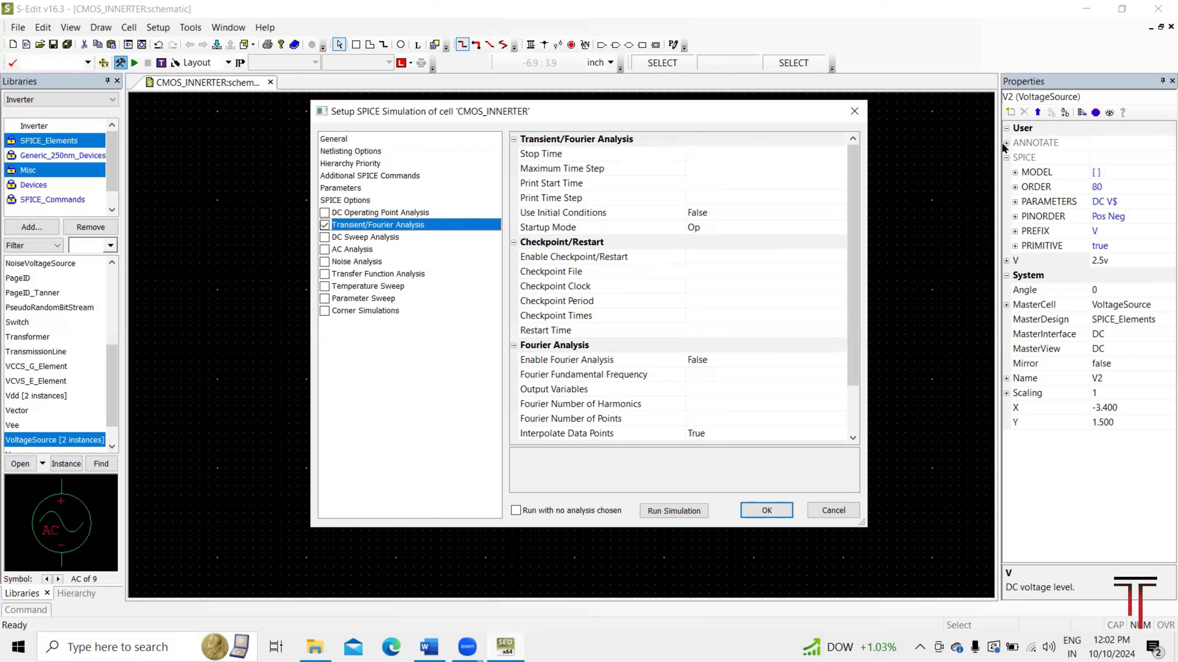
pyautogui.click(717, 155)
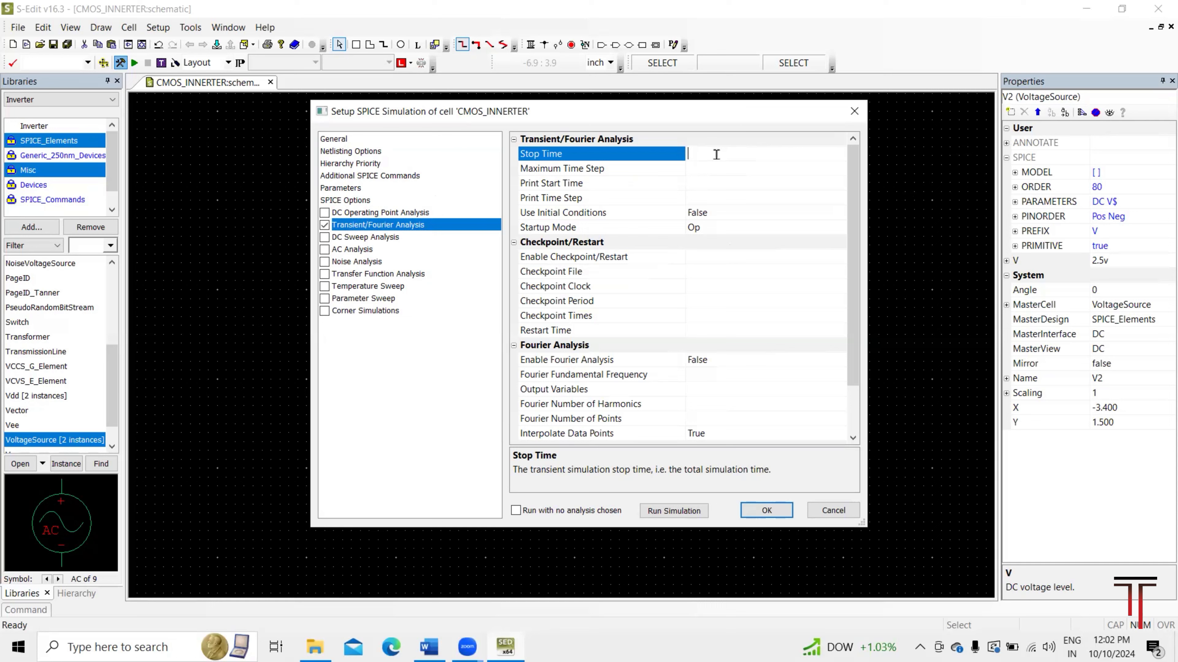
pyautogui.write('100ns')
pyautogui.click(707, 169)
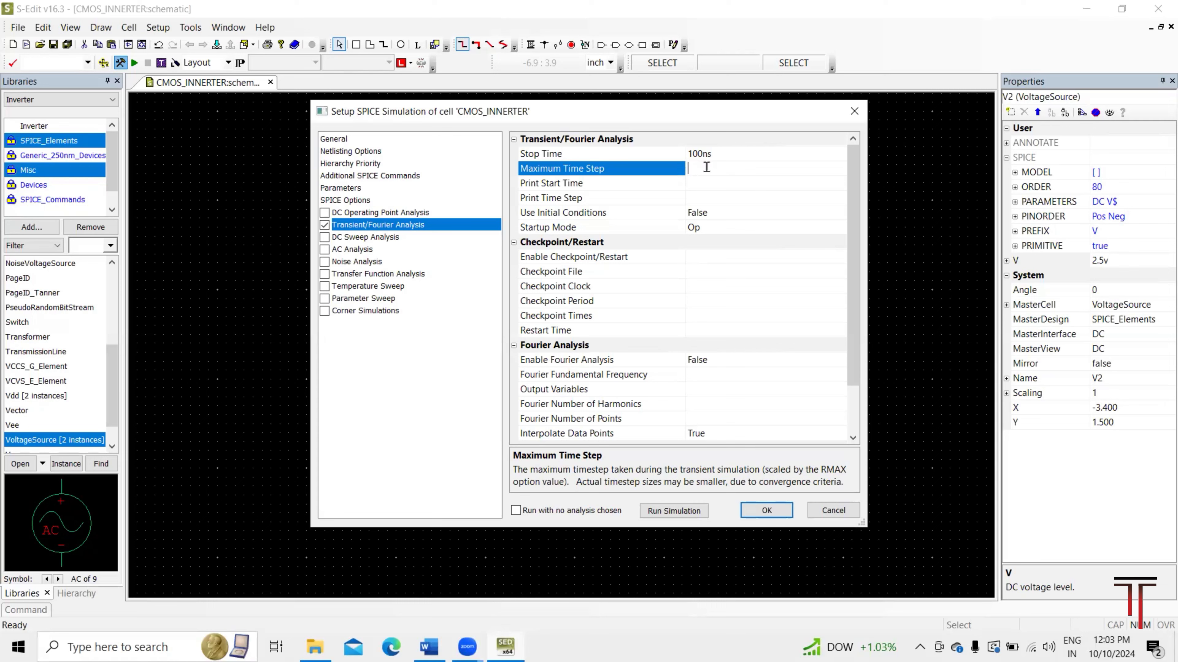
pyautogui.write('10ns')
# Set the general Library Files entry to the Generic_250nm LIB file from the Process/Generic_250nm/Generic_250nm_Tech folder.
pyautogui.click(332, 139)
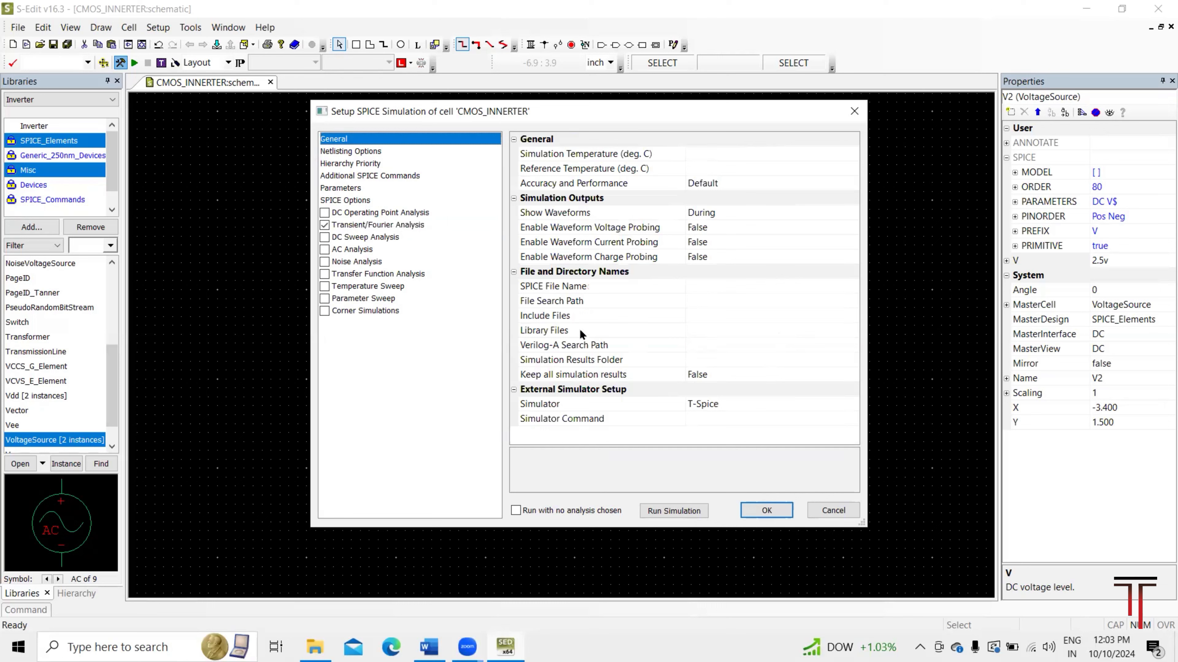
pyautogui.click(742, 329)
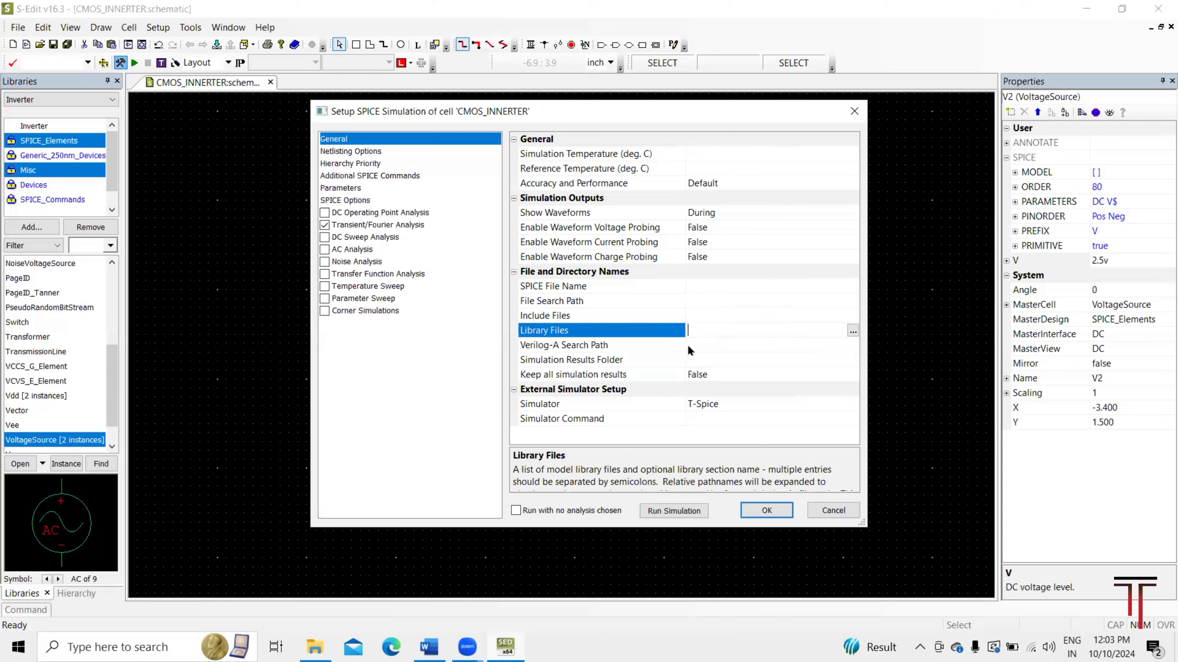
pyautogui.click(852, 330)
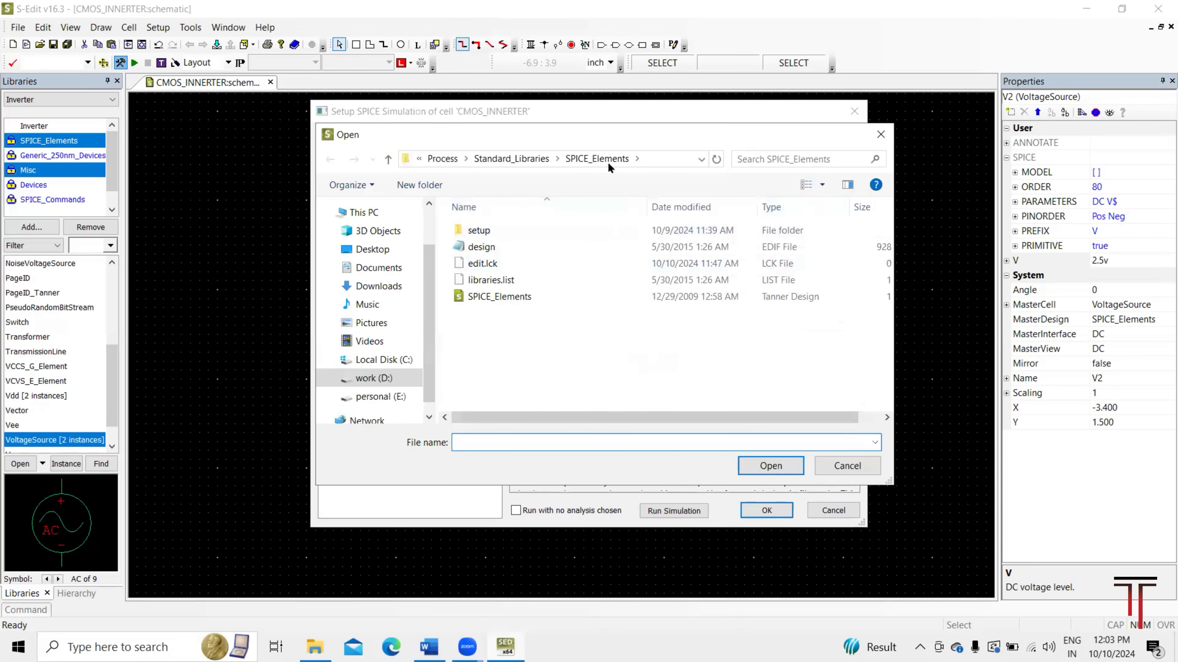
pyautogui.click(518, 163)
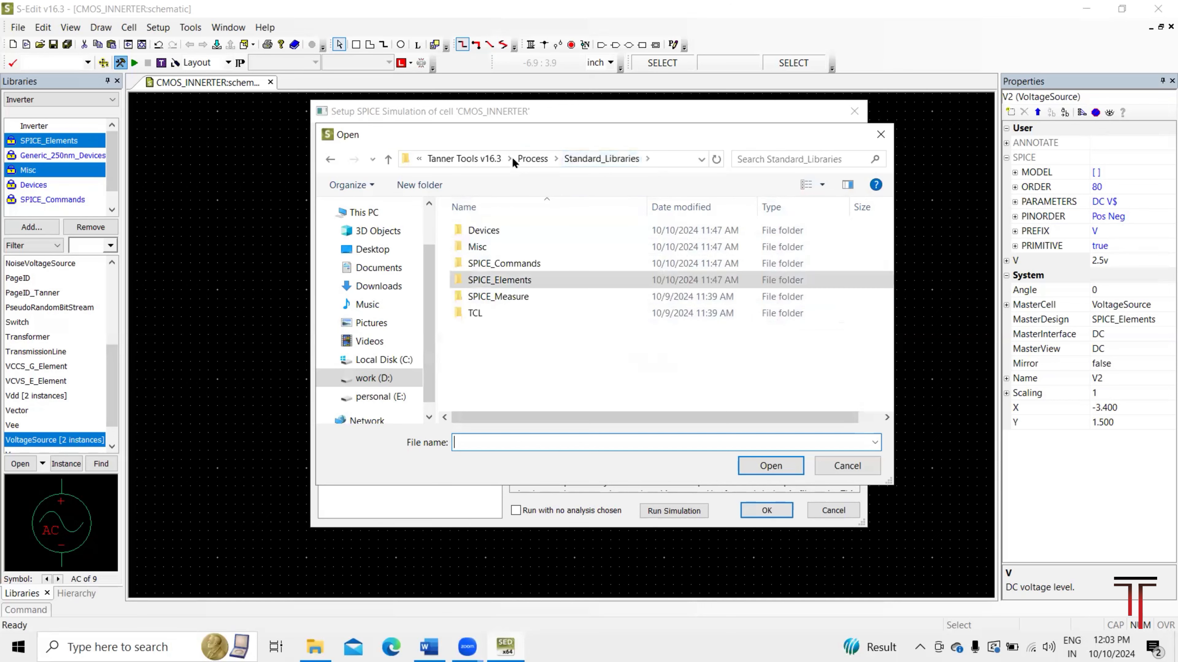
pyautogui.click(531, 160)
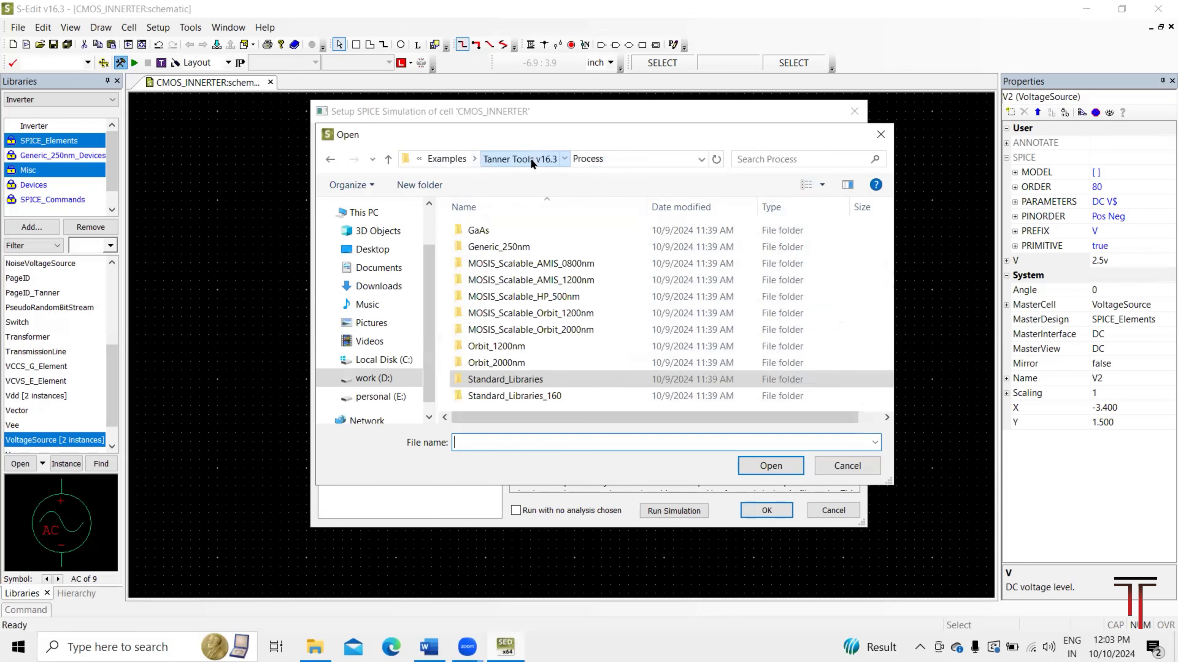
pyautogui.click(531, 160)
pyautogui.doubleClick(485, 280)
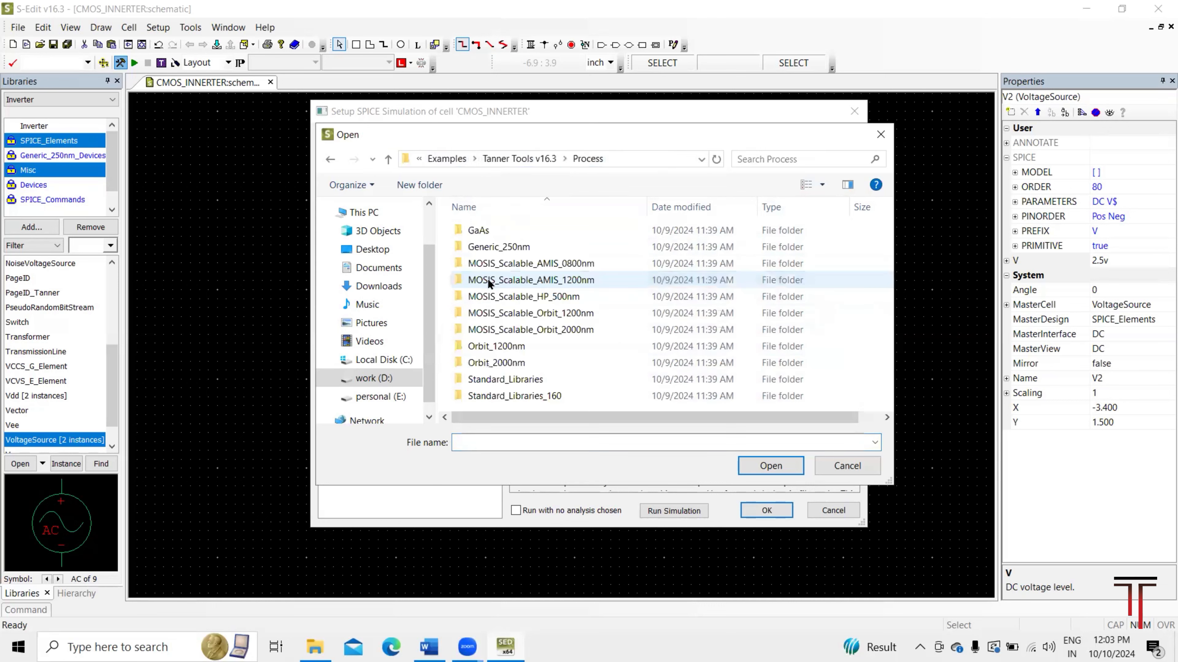
pyautogui.doubleClick(501, 247)
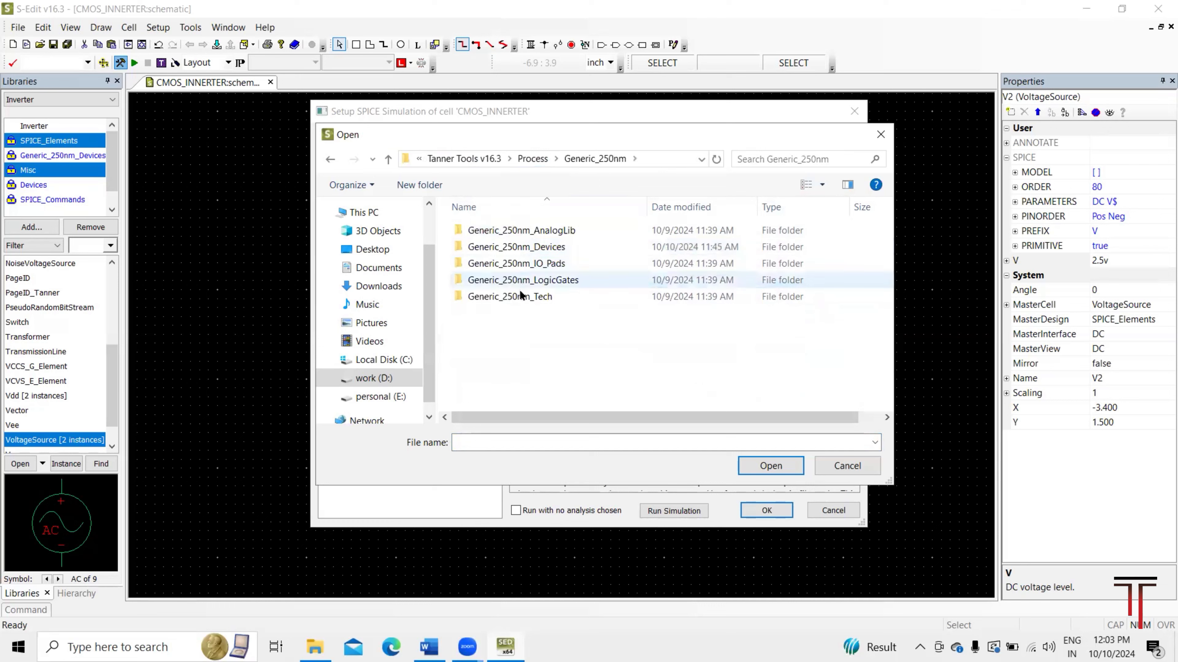
pyautogui.click(493, 297)
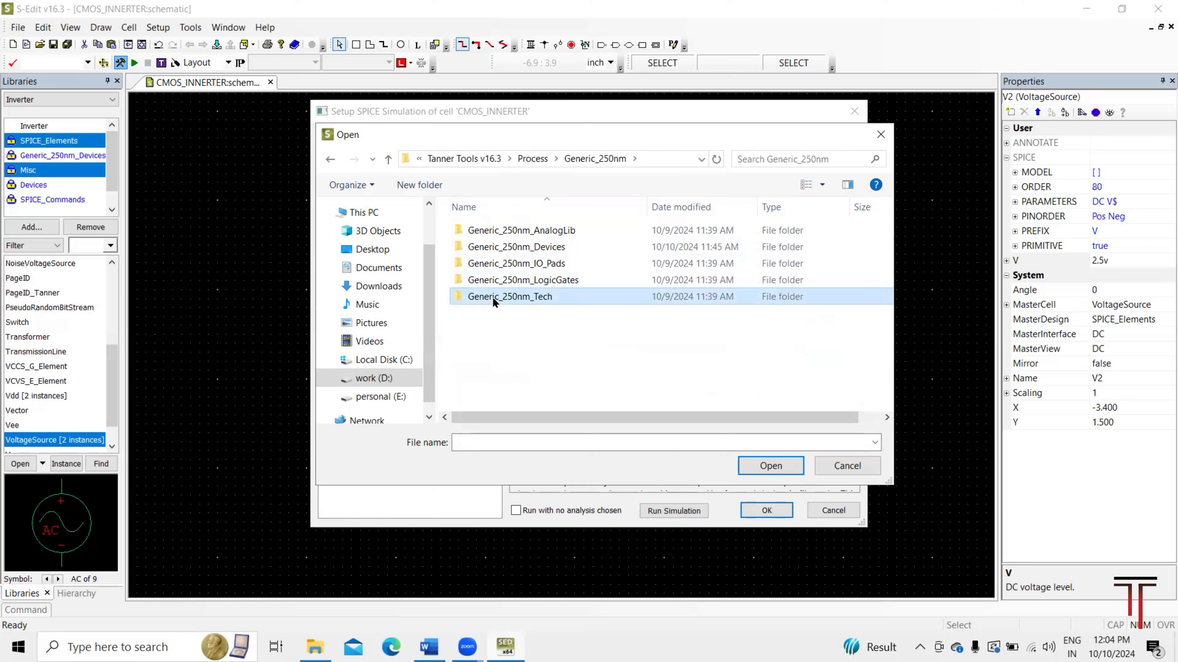
pyautogui.doubleClick(493, 296)
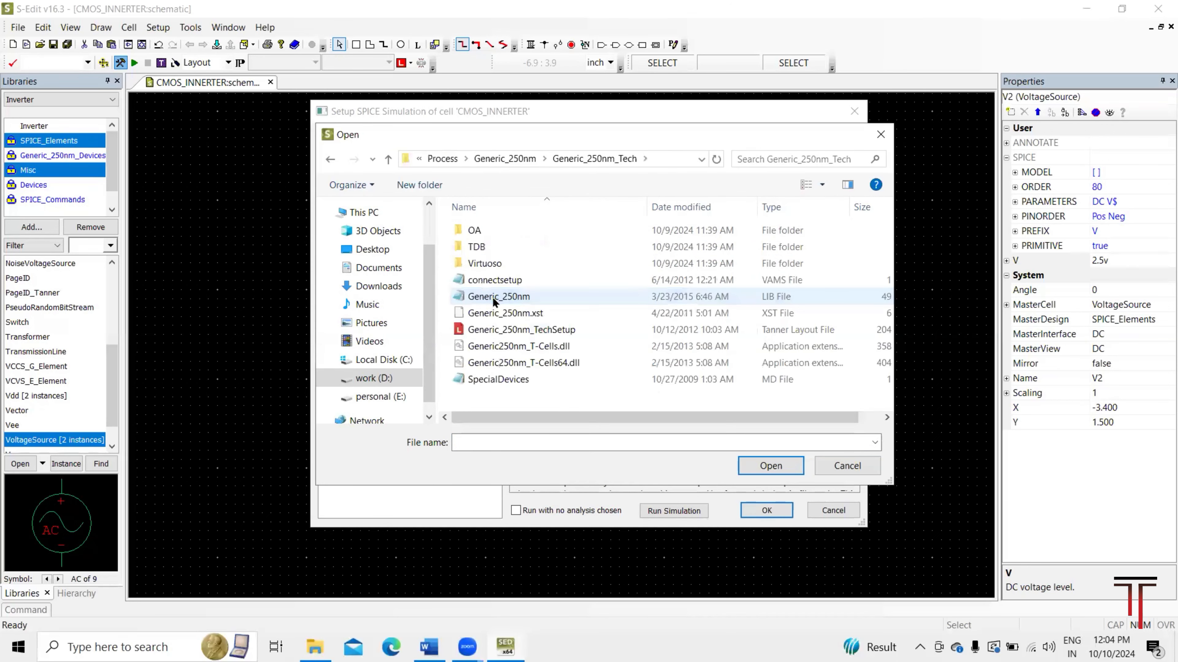
pyautogui.click(753, 301)
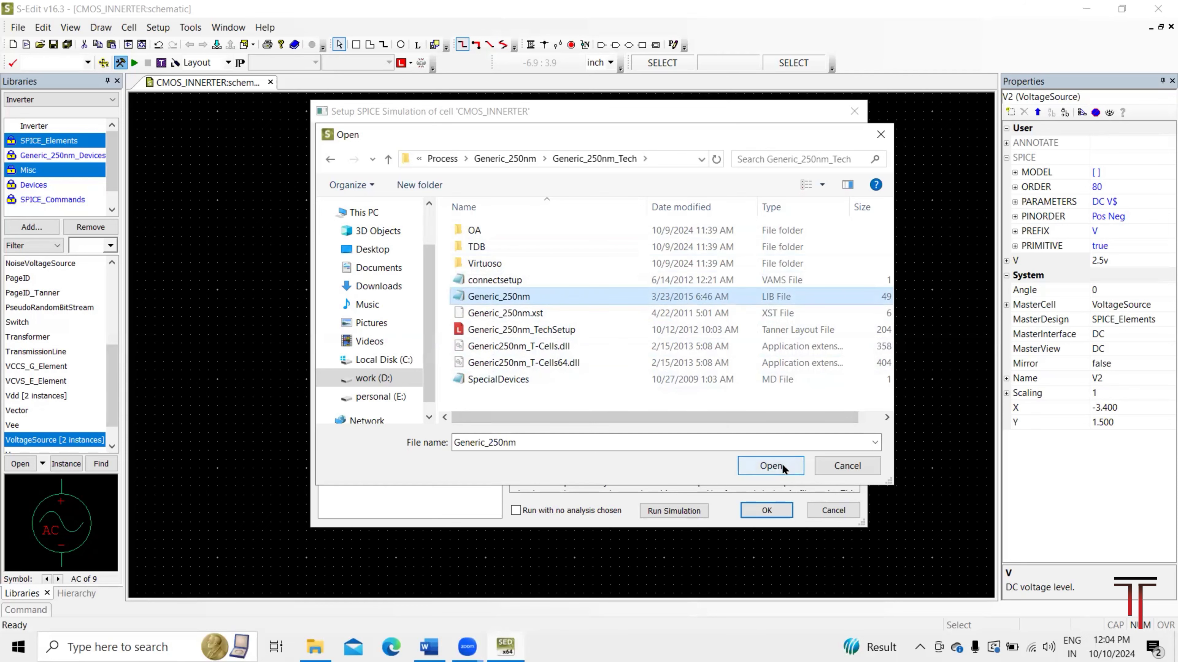
pyautogui.click(771, 466)
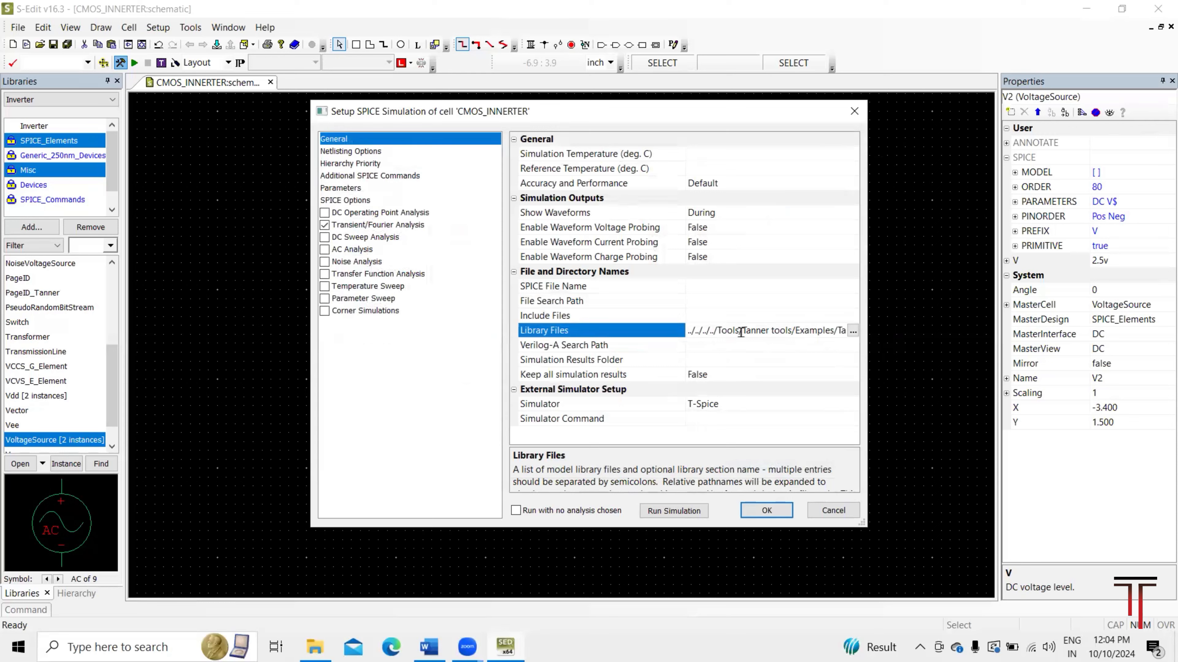
# Append the library section name TT after Generic_250nm.lib in the Library Files path and accept the simulation setup.
pyautogui.press('Right')
pyautogui.press('Right')
pyautogui.press('Right')
pyautogui.press('Right')
pyautogui.press('Right')
pyautogui.press('Right')
pyautogui.press('Right')
pyautogui.press('Right')
pyautogui.press('Right')
pyautogui.press('Right')
pyautogui.press('Right')
pyautogui.press('Right')
pyautogui.press('Right')
pyautogui.press('Right')
pyautogui.press('Right')
pyautogui.press('Right')
pyautogui.press('Right')
pyautogui.press('Right')
pyautogui.press('Right')
pyautogui.press('Right')
pyautogui.press('Right')
pyautogui.press('Right')
pyautogui.press('Right')
pyautogui.press('Right')
pyautogui.press('Right')
pyautogui.press('Right')
pyautogui.press('Right')
pyautogui.press('Right')
pyautogui.press('Right')
pyautogui.press('Right')
pyautogui.press('Right')
pyautogui.press('Right')
pyautogui.press('Right')
pyautogui.press('Right')
pyautogui.press('Right')
pyautogui.press('Right')
pyautogui.press('Right')
pyautogui.press('Right')
pyautogui.press('Right')
pyautogui.press('Right')
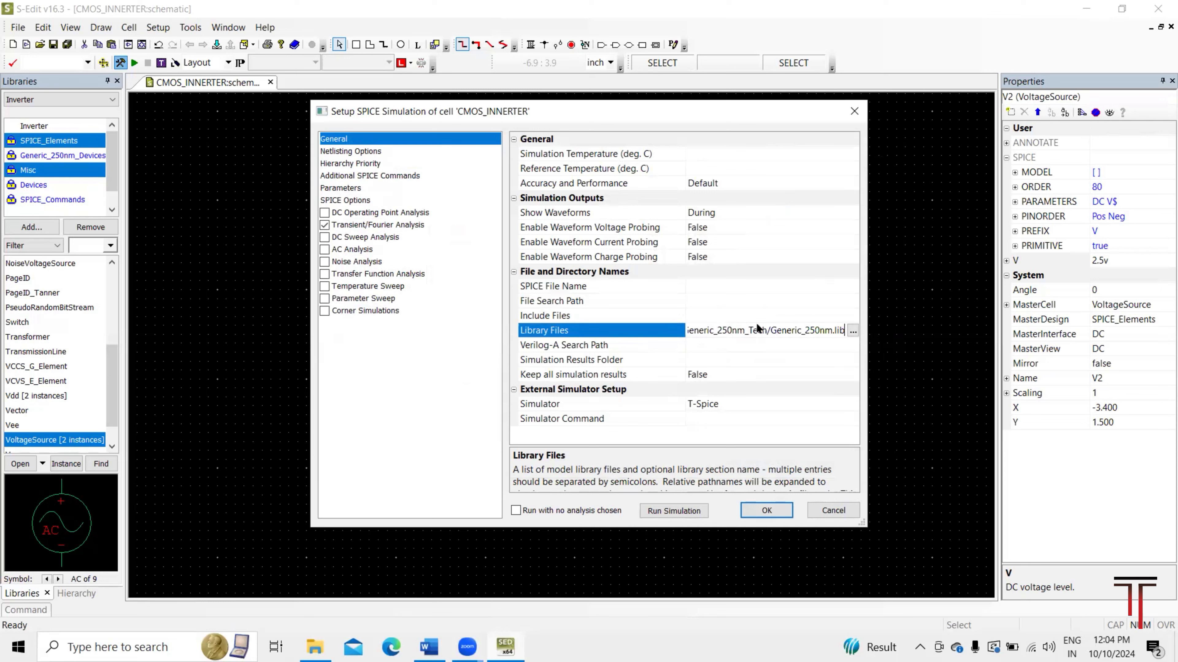
pyautogui.click(843, 330)
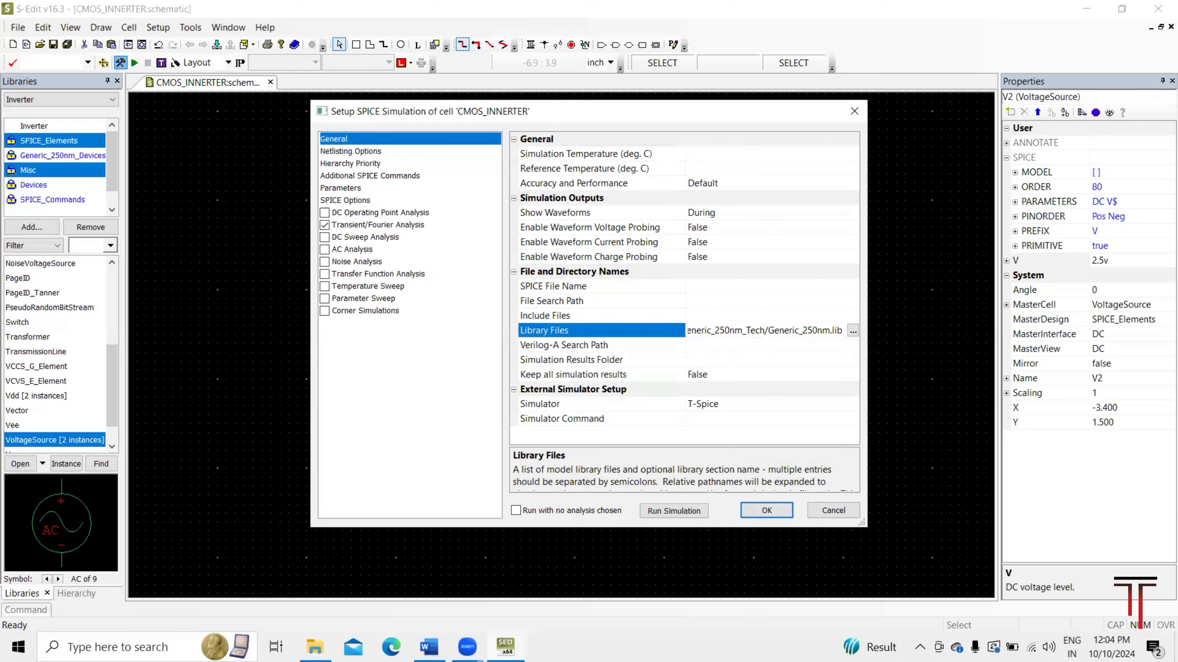
pyautogui.write('TT')
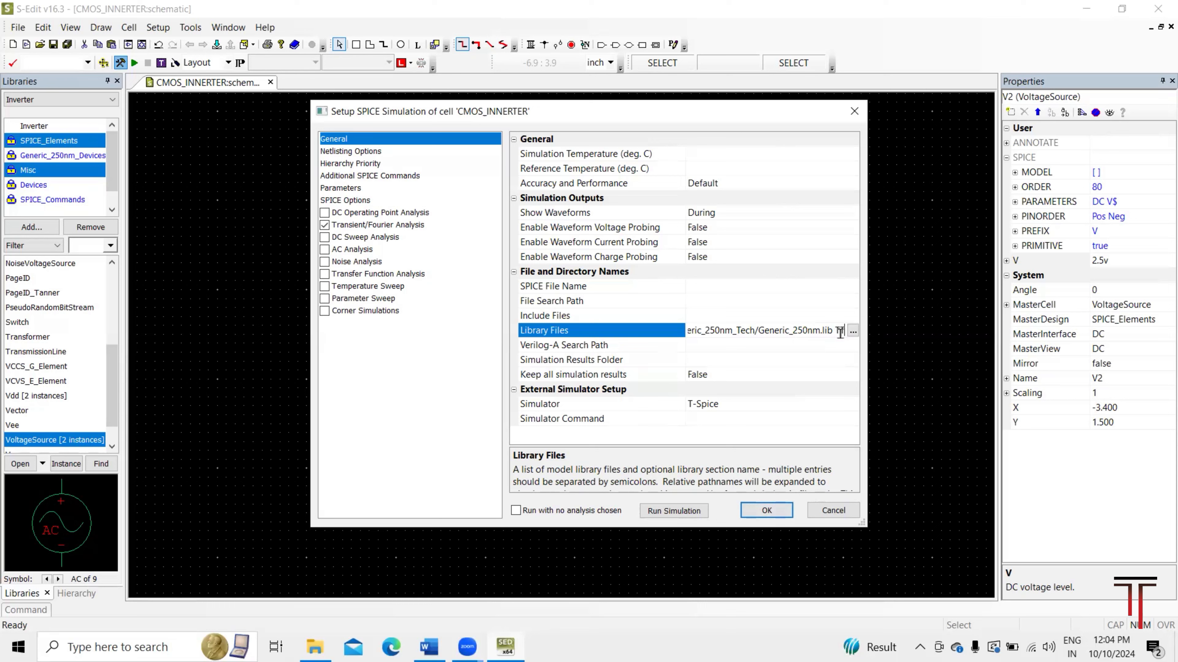
pyautogui.write('TT')
pyautogui.click(766, 510)
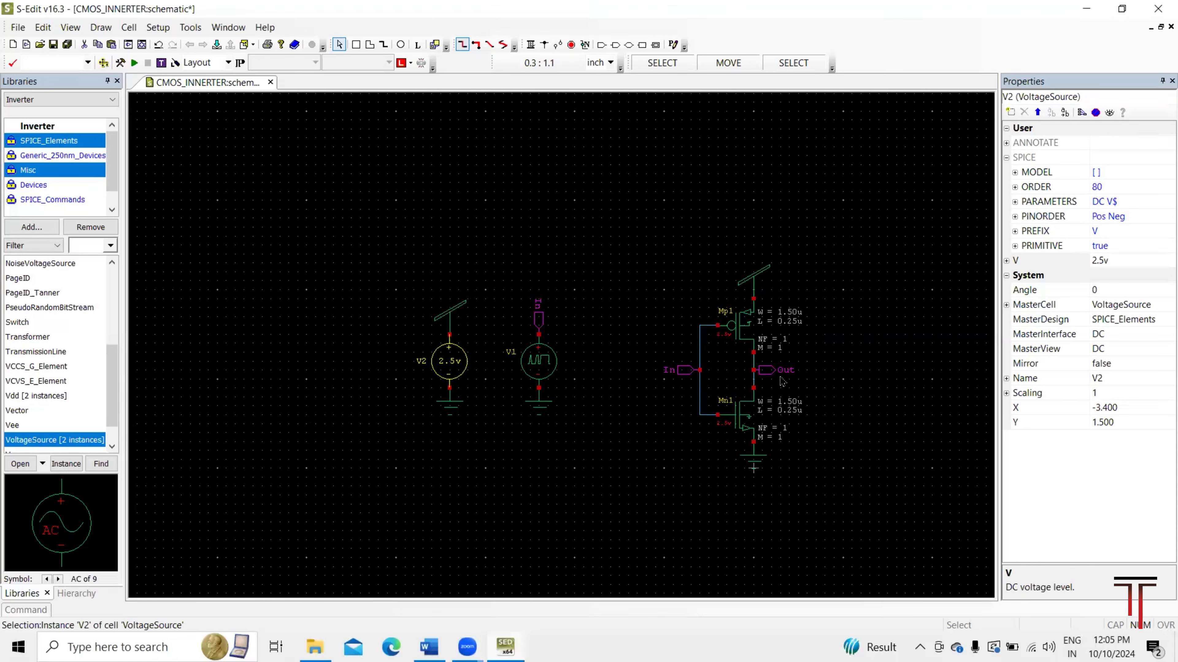
# Choose the PrintVoltage cell from the SPICE_Commands library and set its symbol view to Voltage.
pyautogui.click(70, 200)
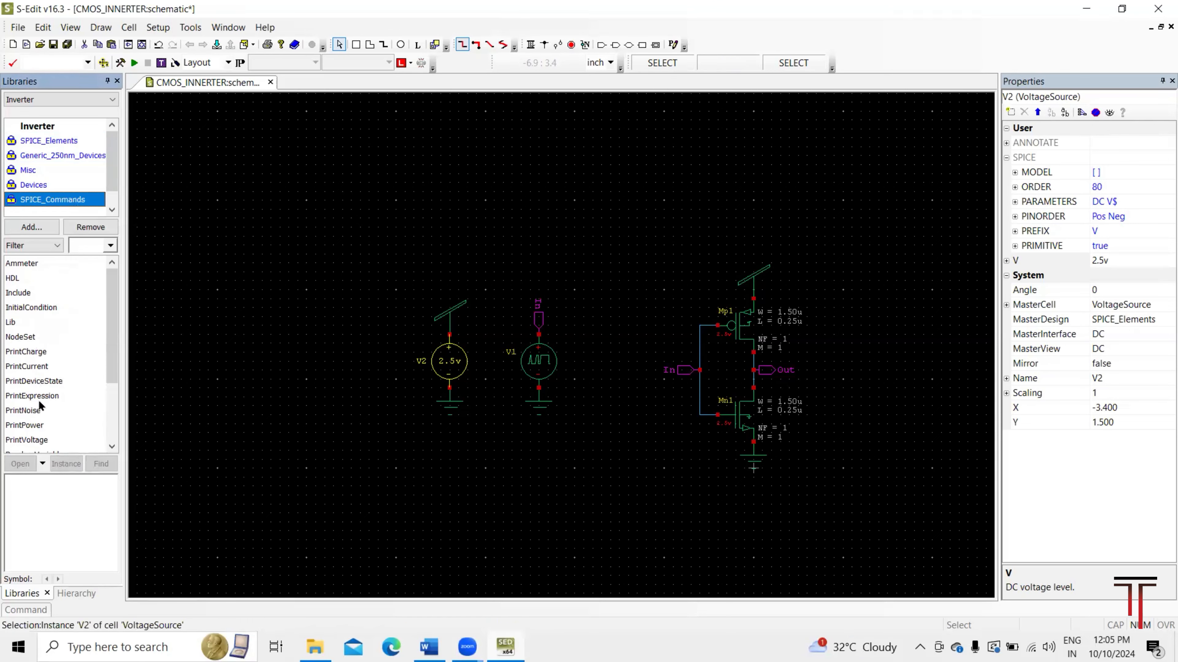
pyautogui.click(34, 441)
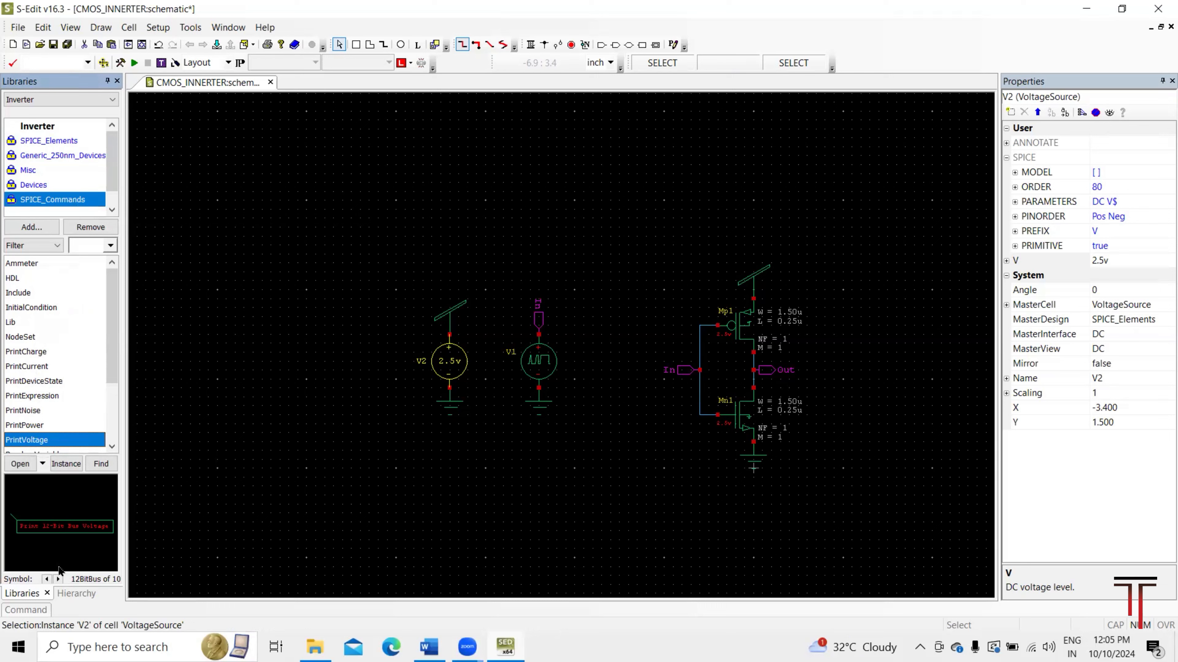
pyautogui.click(58, 579)
pyautogui.click(59, 579)
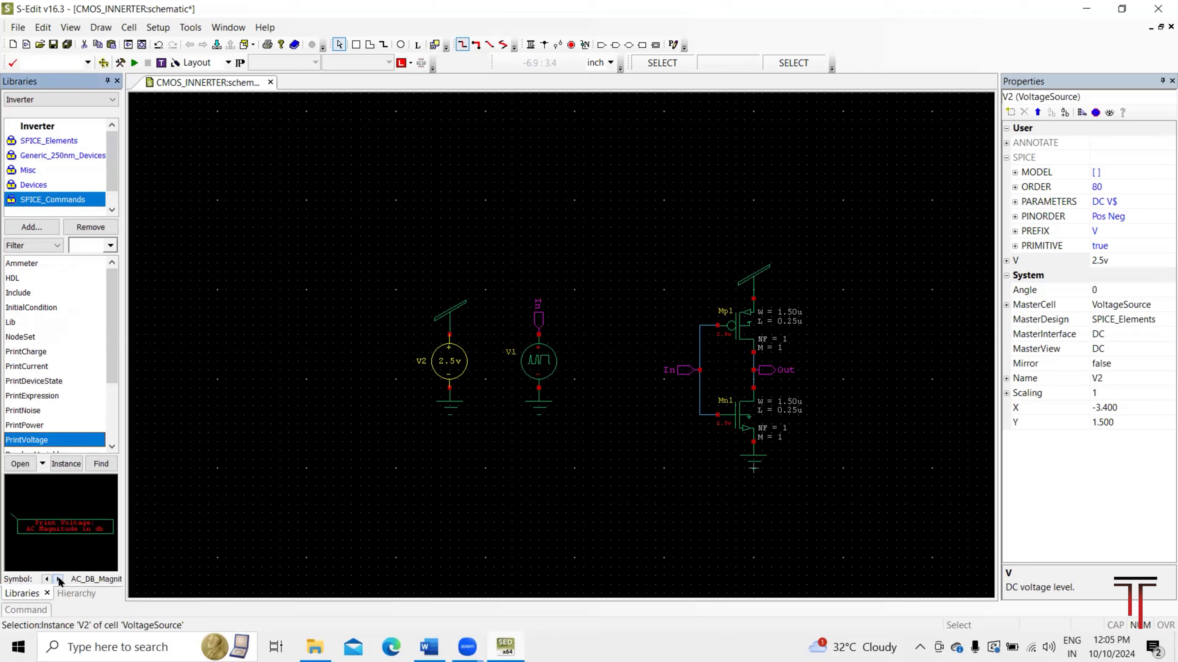
pyautogui.click(59, 579)
pyautogui.click(59, 579)
pyautogui.click(59, 579)
pyautogui.click(59, 579)
pyautogui.click(59, 579)
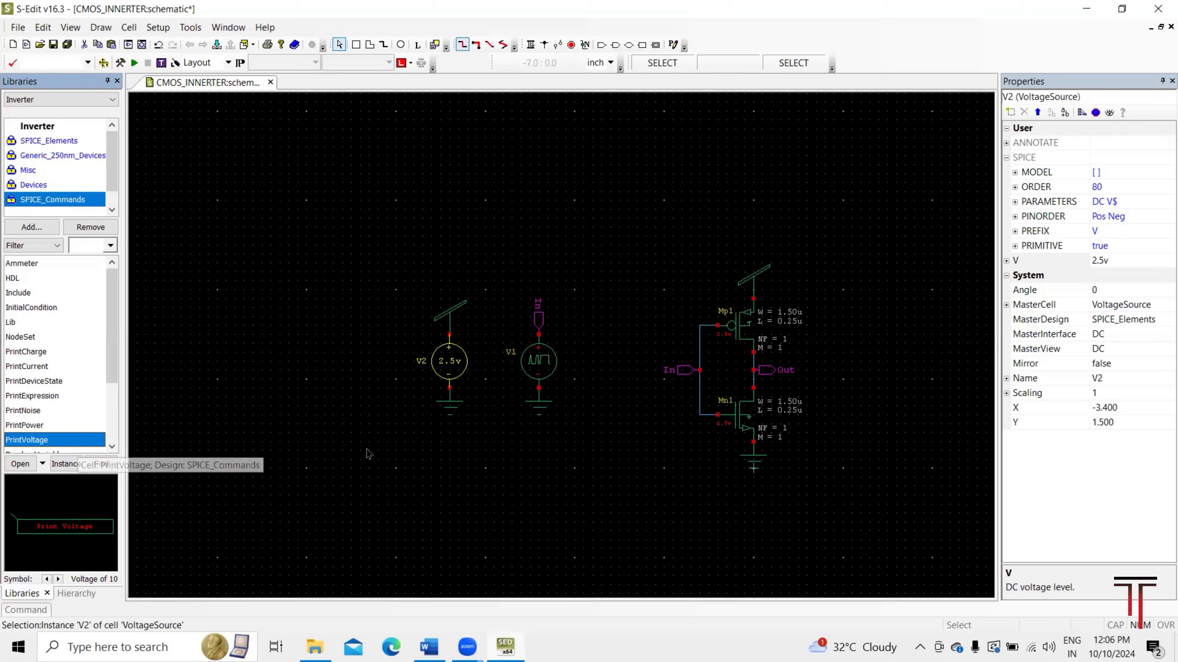
# Place two Print Voltage instances: one rotated 180 degrees on the inverter's In node and one unrotated on its Out node.
pyautogui.press('i')
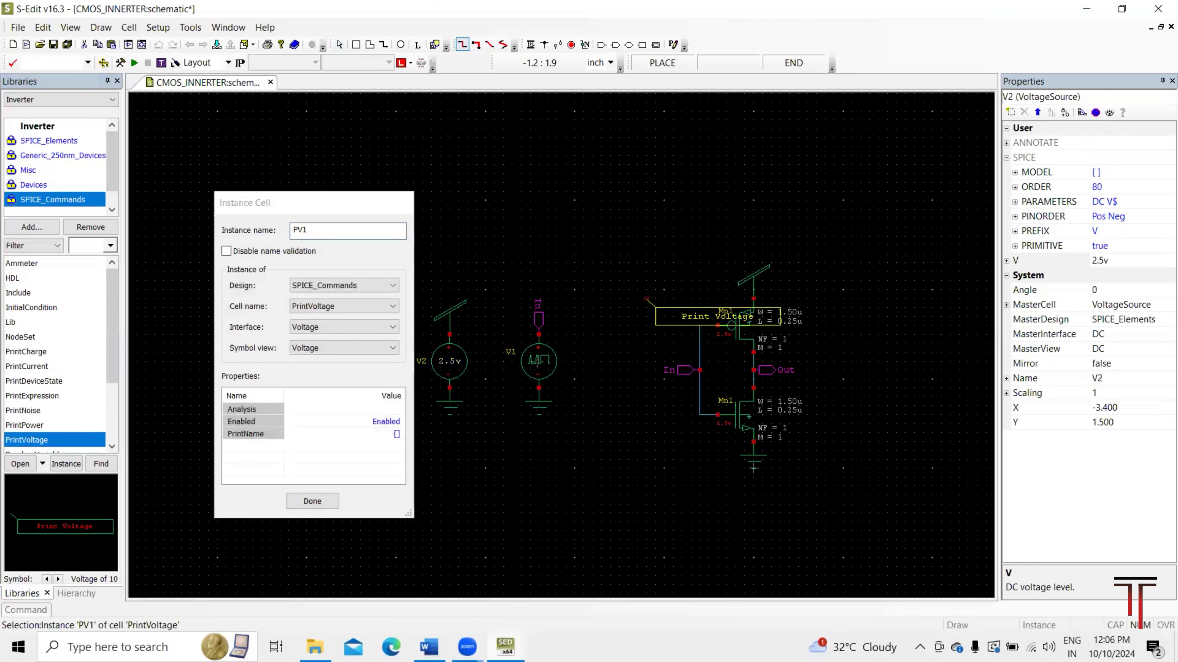
pyautogui.press('r')
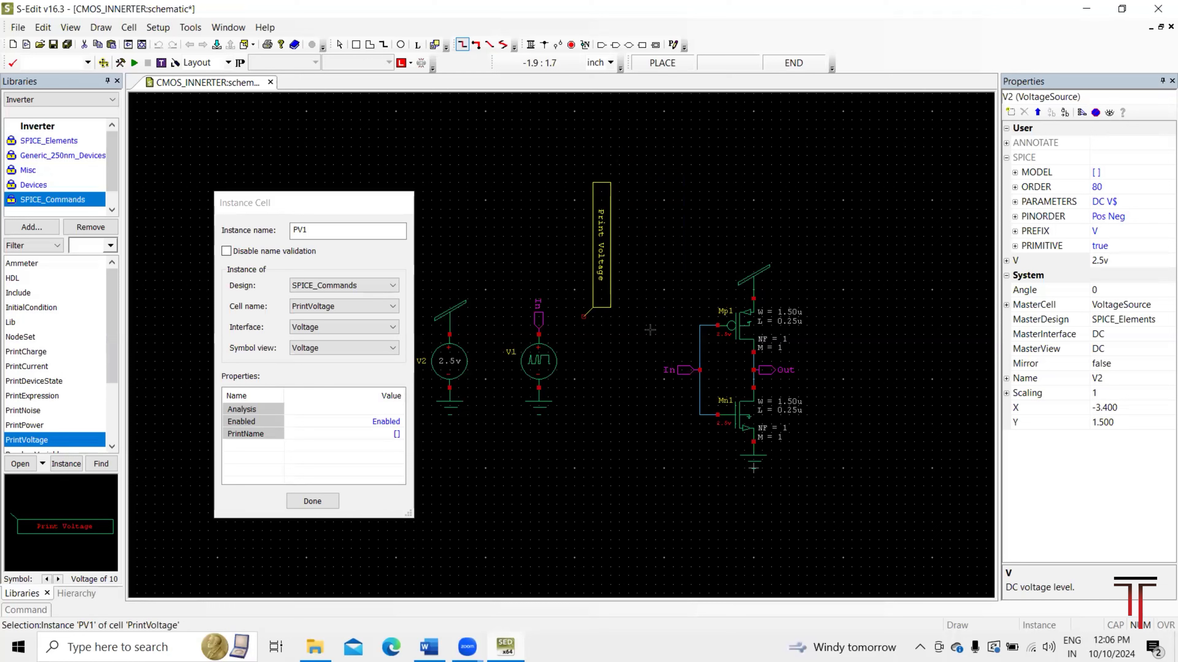
pyautogui.press('r')
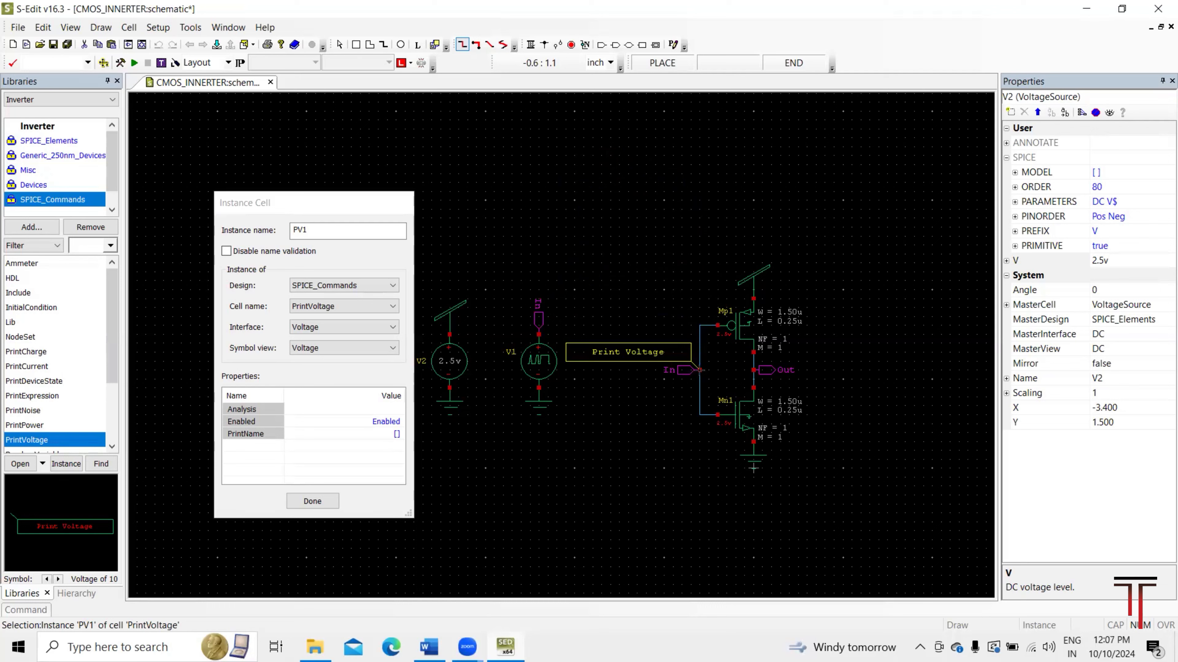
pyautogui.click(700, 371)
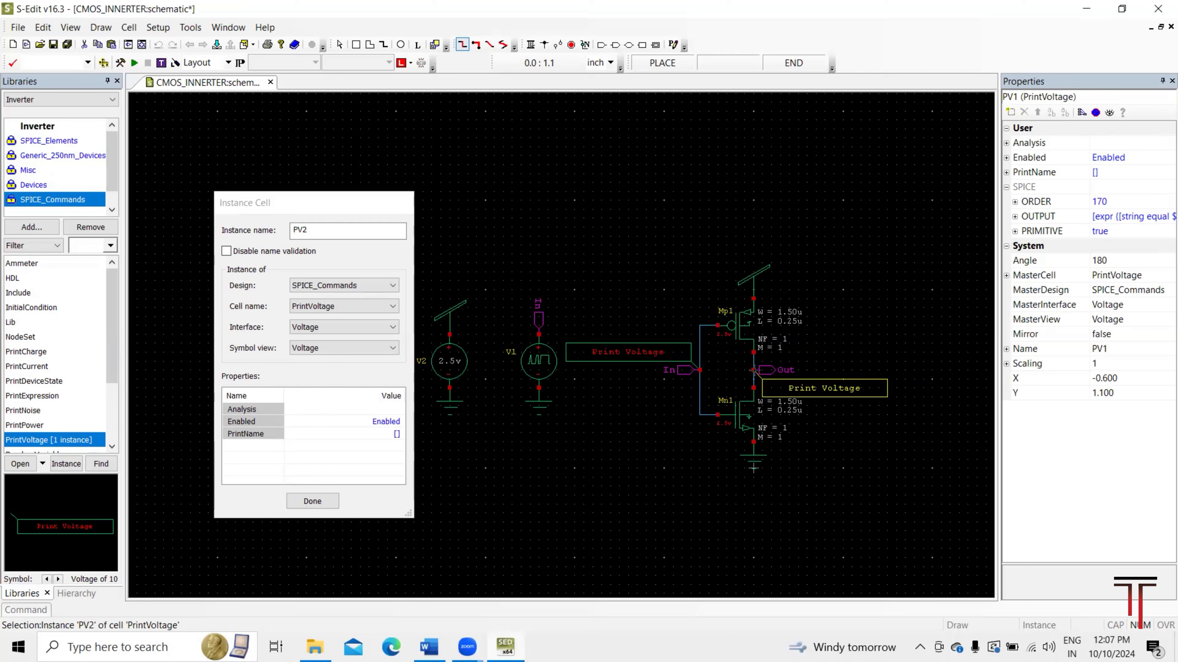
pyautogui.click(754, 369)
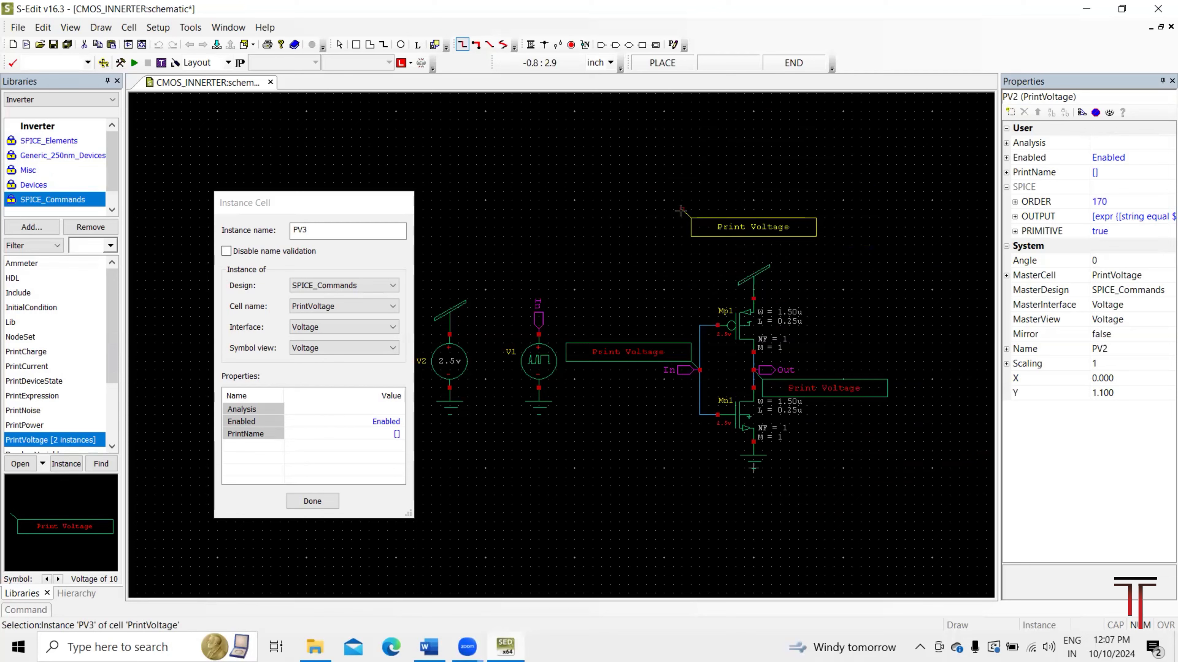
pyautogui.press('Escape')
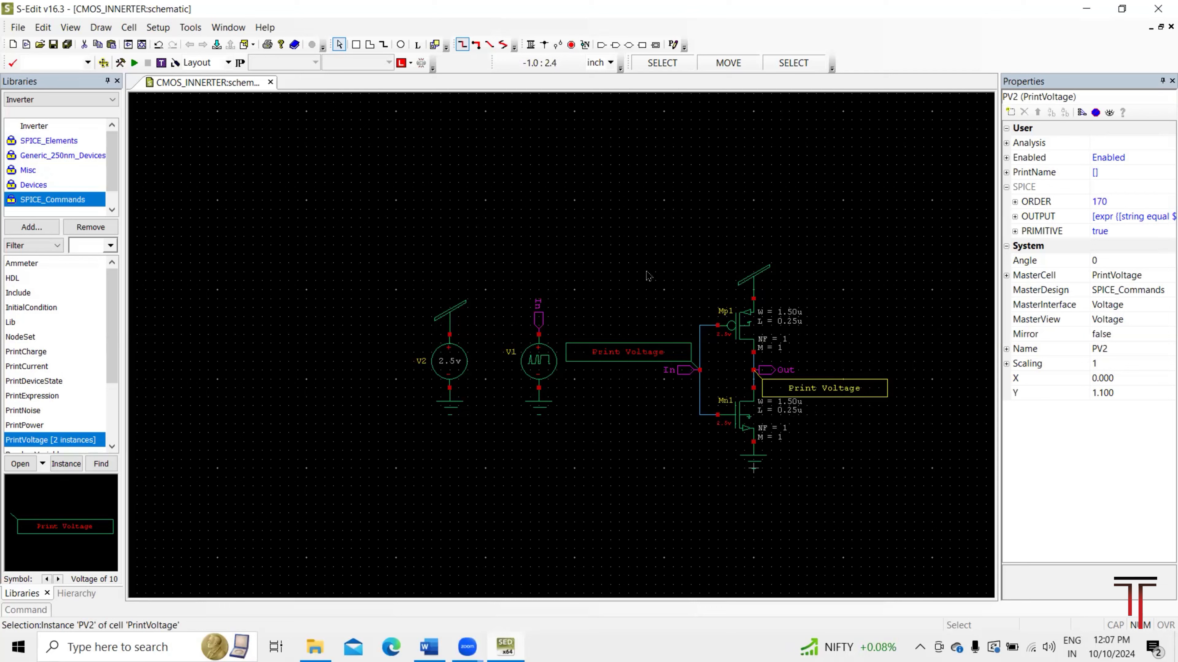
# Run the transient simulation and split the In:V and Out:V traces onto separate plots in W-Edit.
pyautogui.click(134, 64)
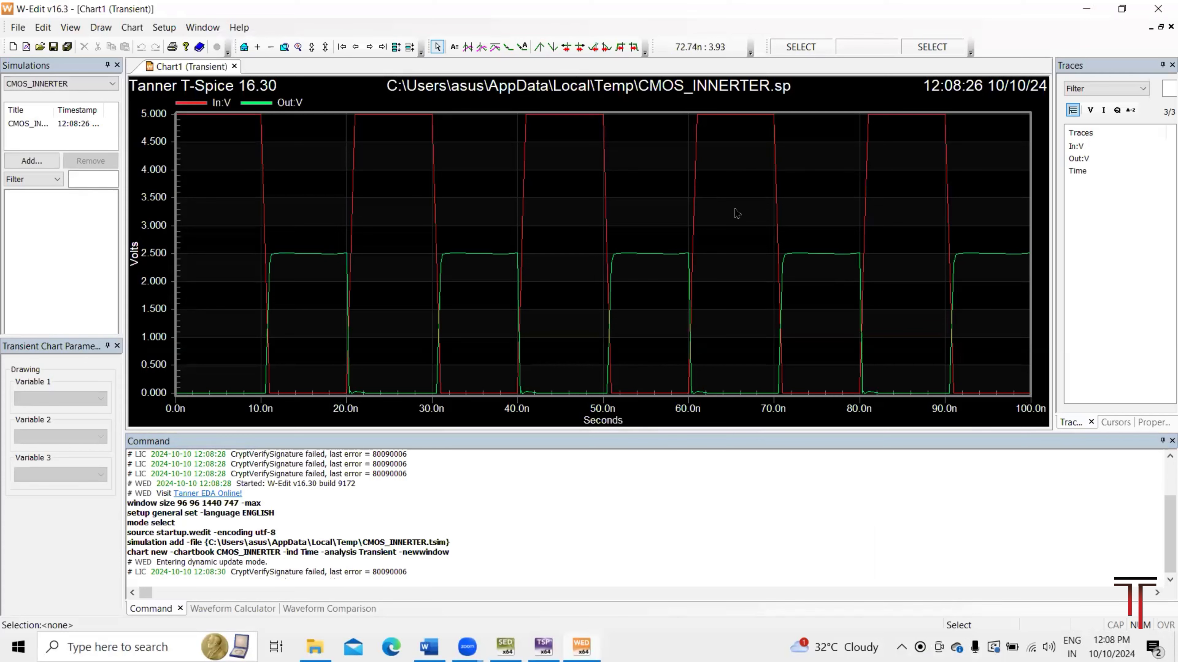
pyautogui.moveTo(581, 646)
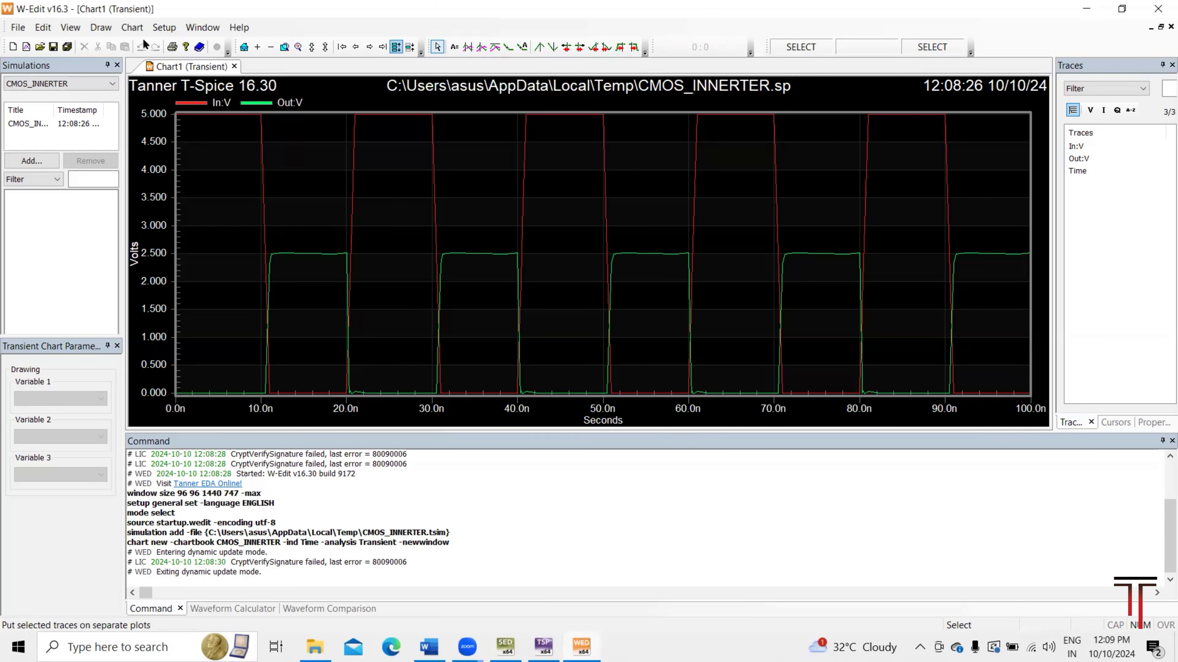
pyautogui.click(396, 47)
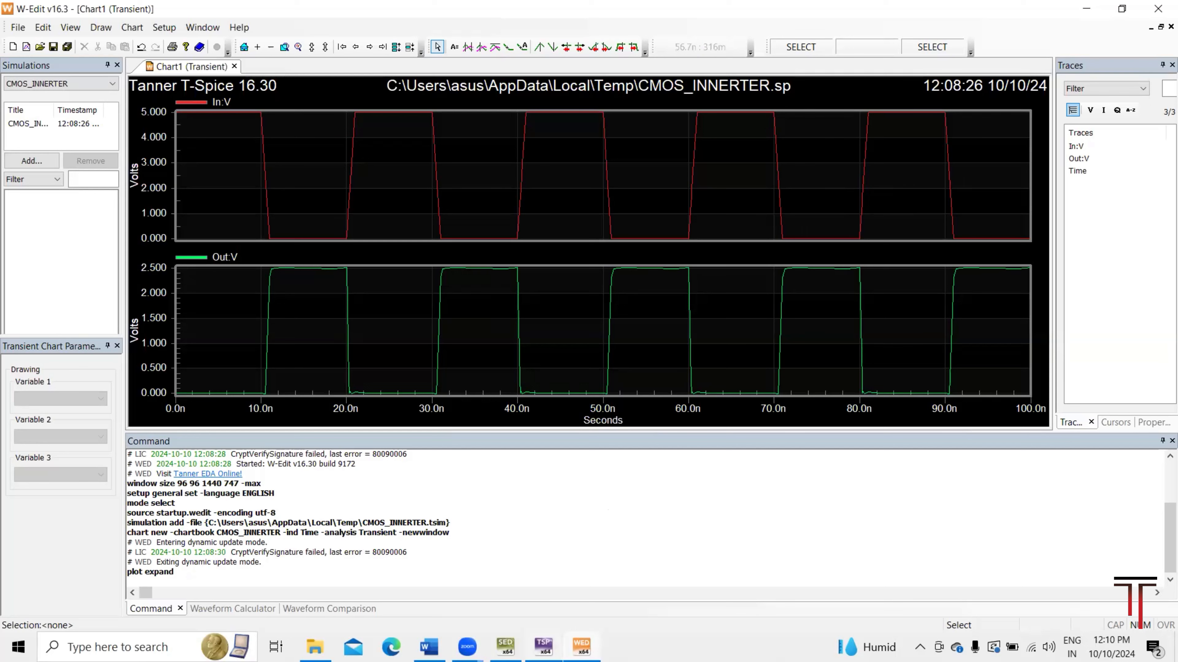
pyautogui.click(505, 647)
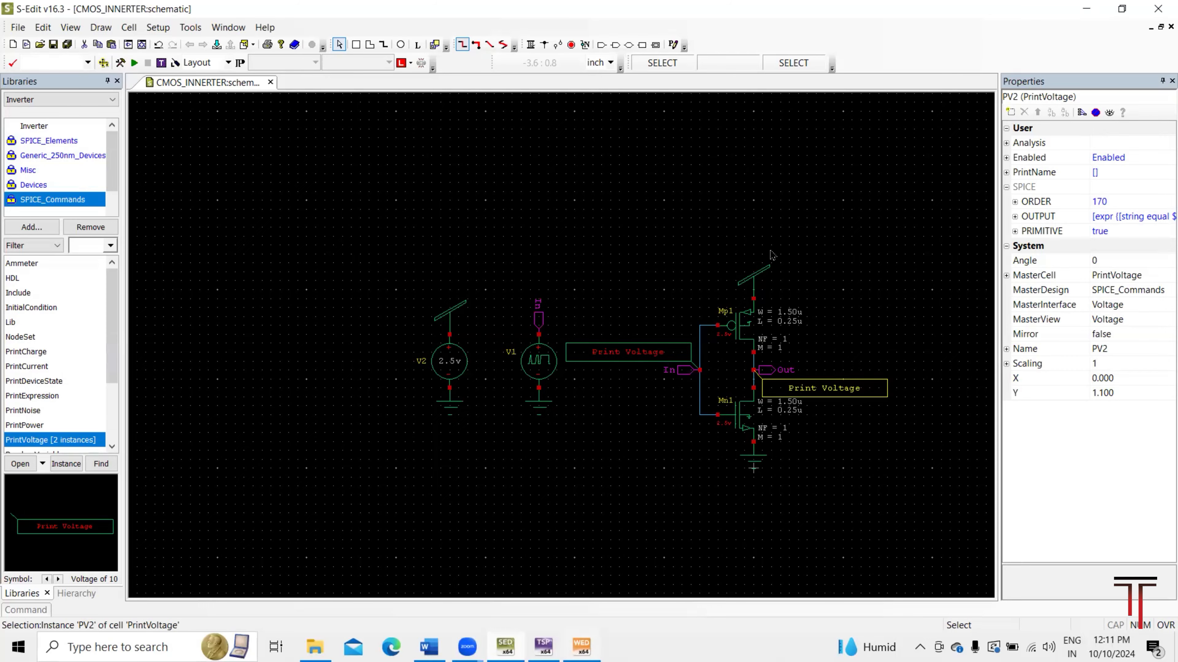
pyautogui.click(582, 646)
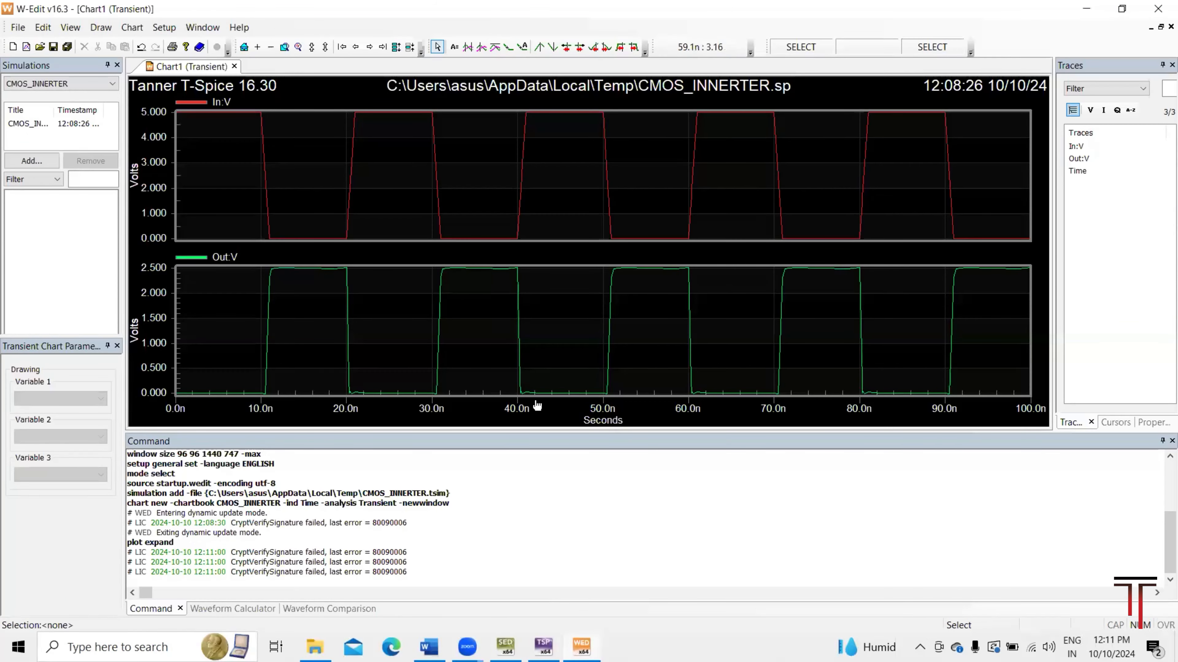